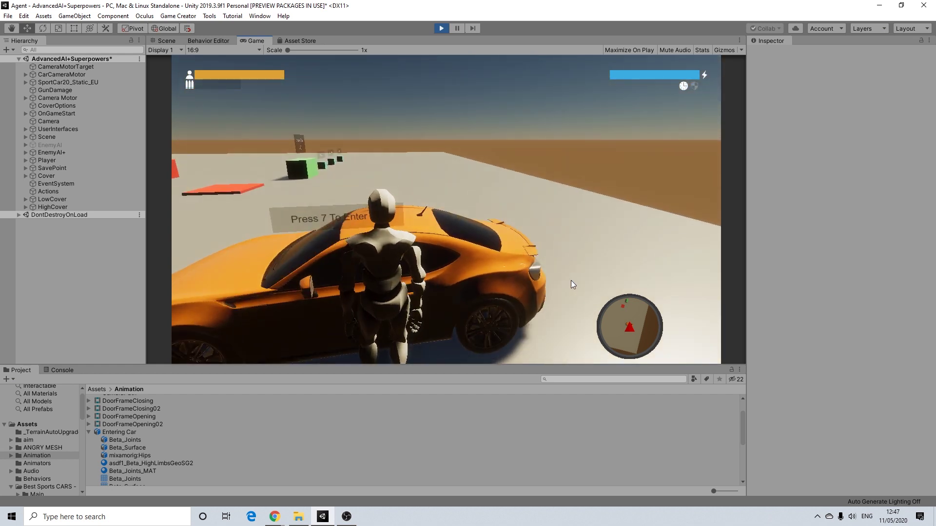
# - Test getting into and out of the orange sports car, running around it and entering it again
pyautogui.press('e')
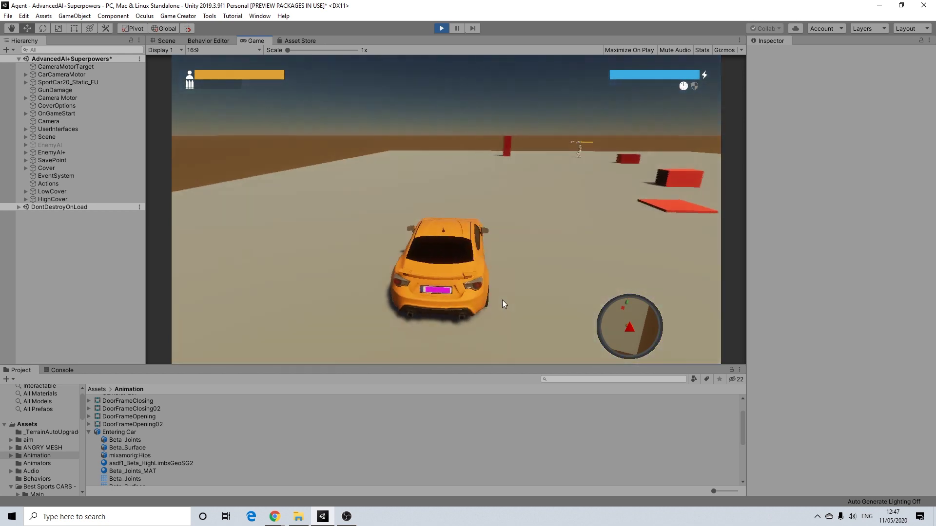
pyautogui.press('e')
pyautogui.press('a')
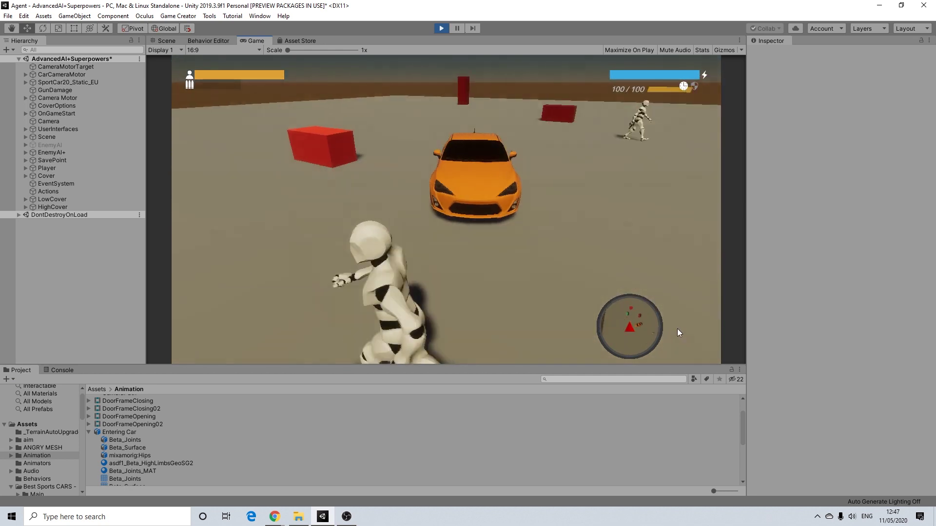
pyautogui.press('d')
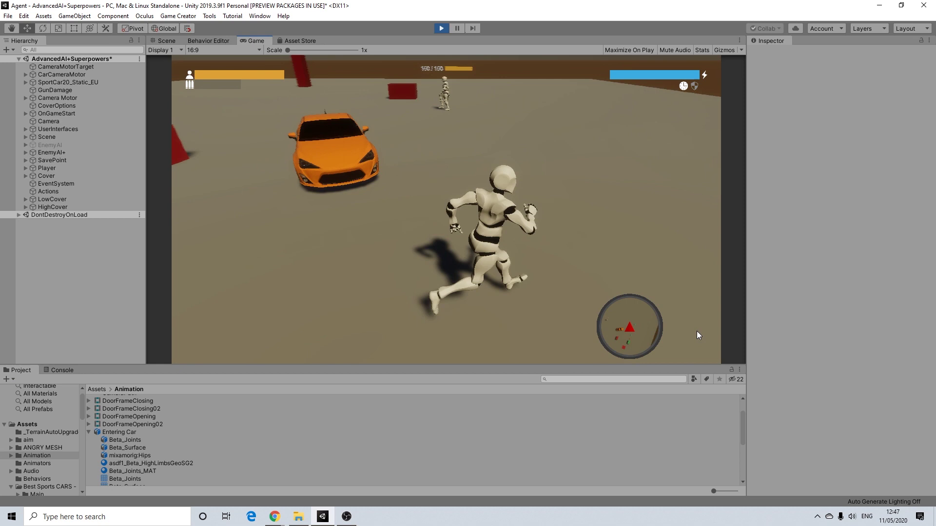
pyautogui.press('w')
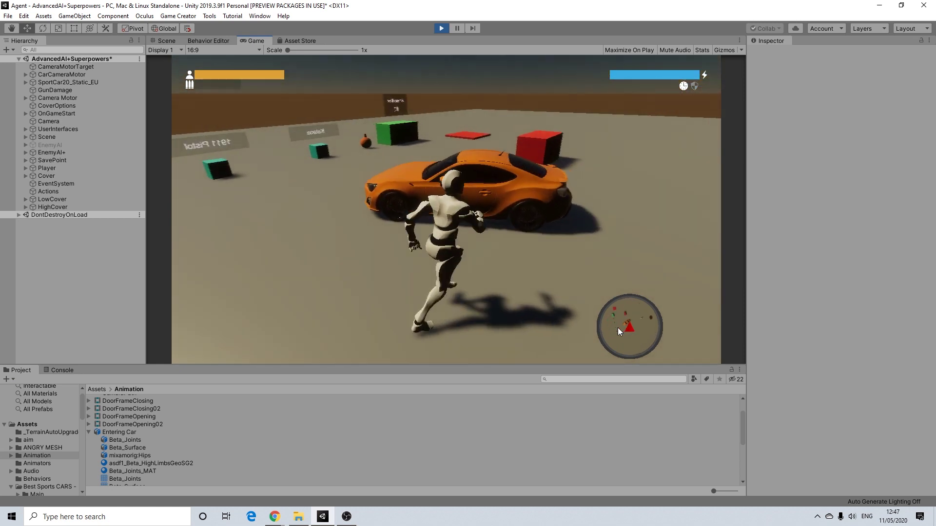
pyautogui.press('w')
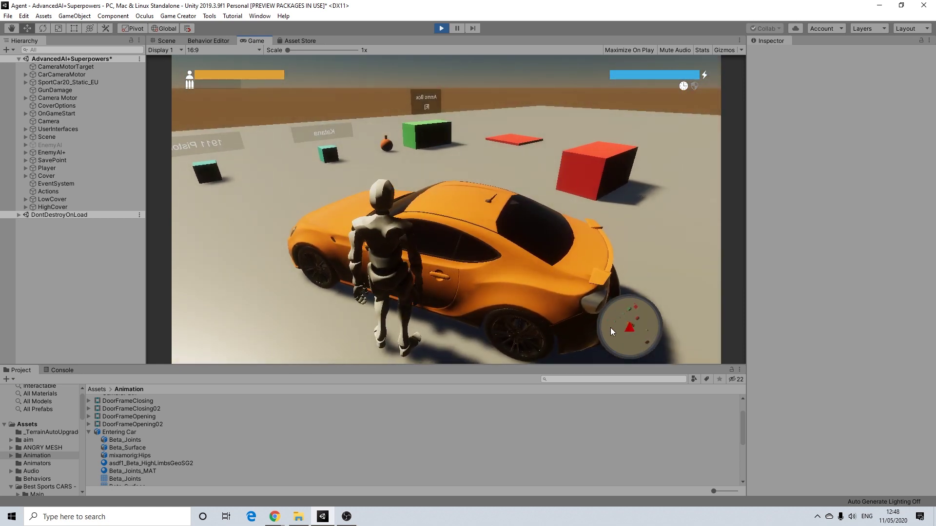
pyautogui.press('e')
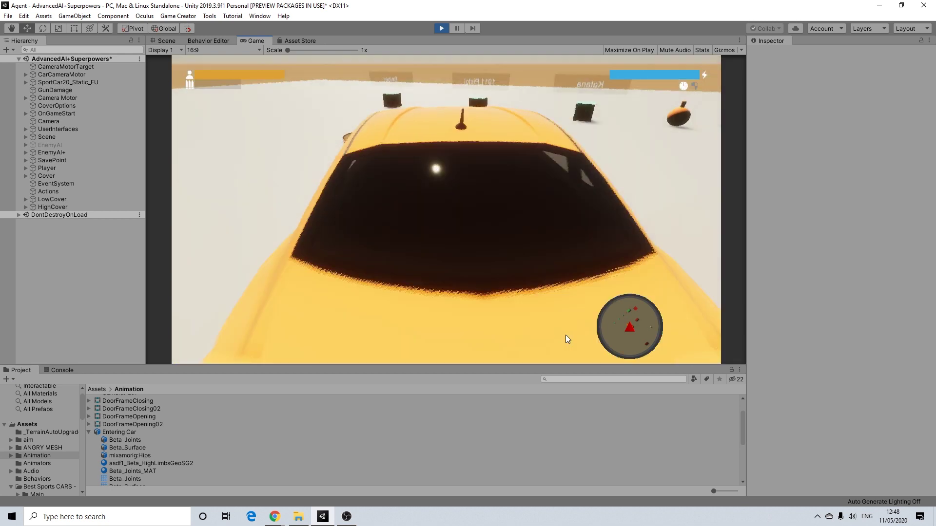
# - Test-drive the orange sports car around the platform, accelerating, reversing and steering in both directions
pyautogui.press('w')
pyautogui.press('w')
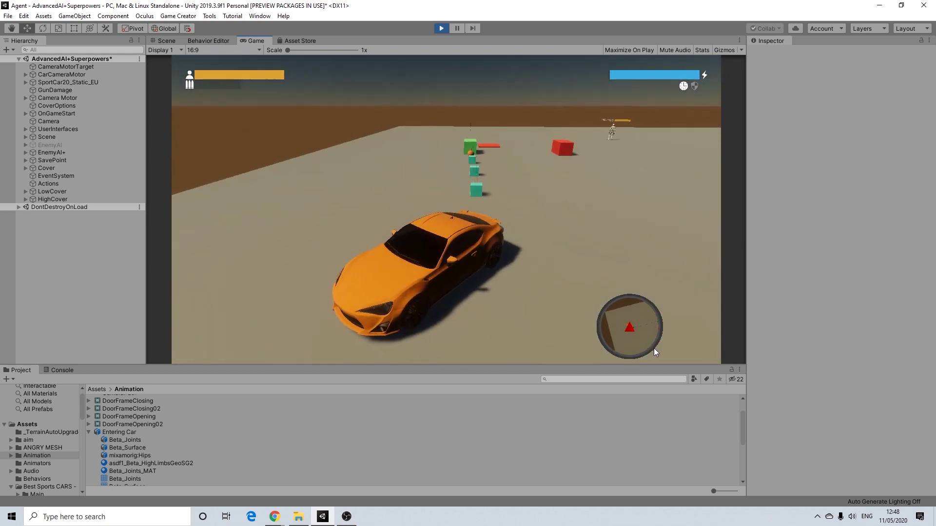
pyautogui.press('s')
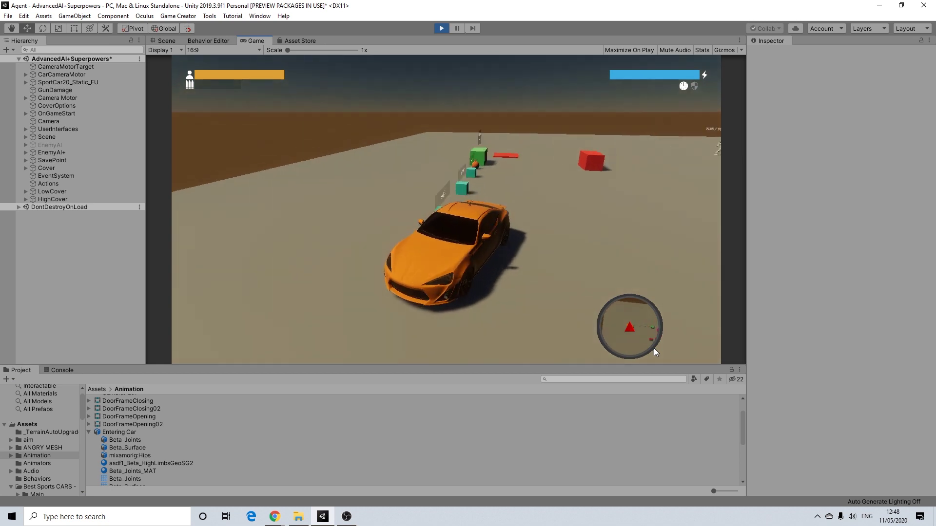
pyautogui.press('w')
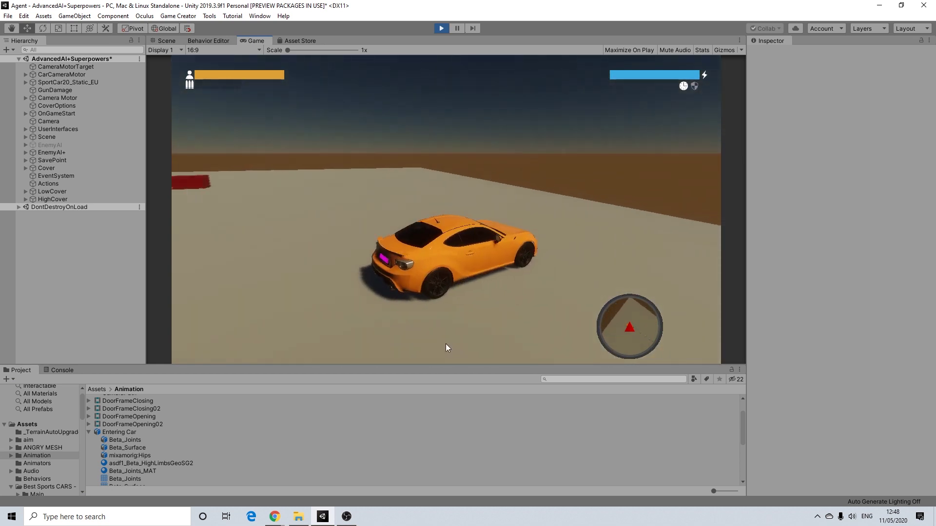
pyautogui.press('s')
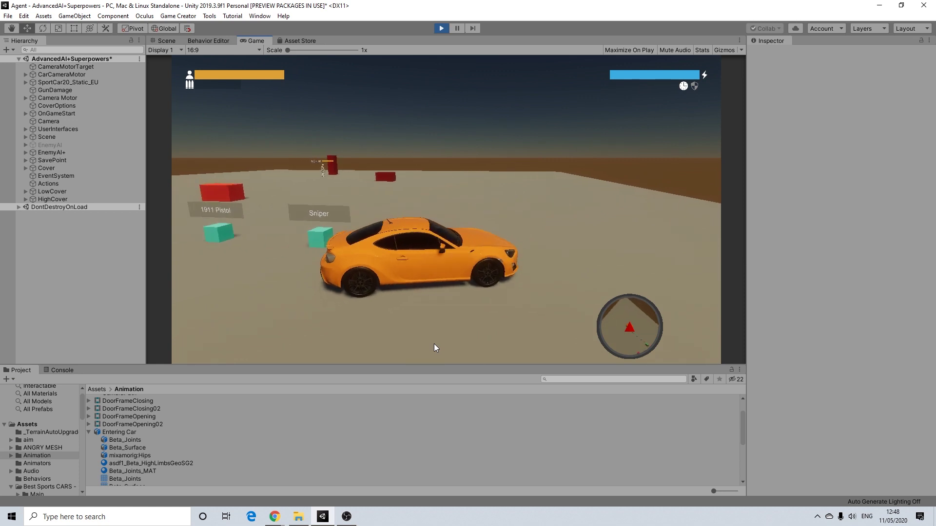
pyautogui.press('s')
pyautogui.press('d')
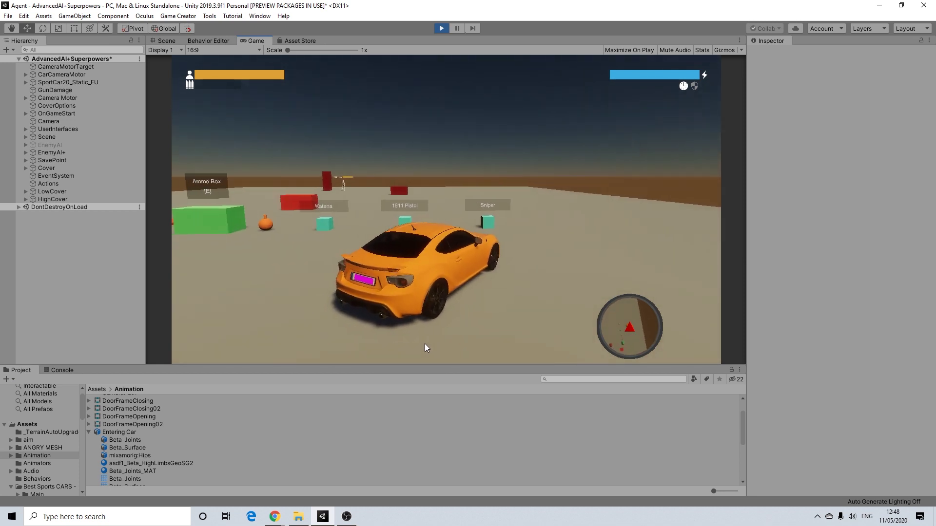
pyautogui.press('w')
pyautogui.press('a')
pyautogui.press('s')
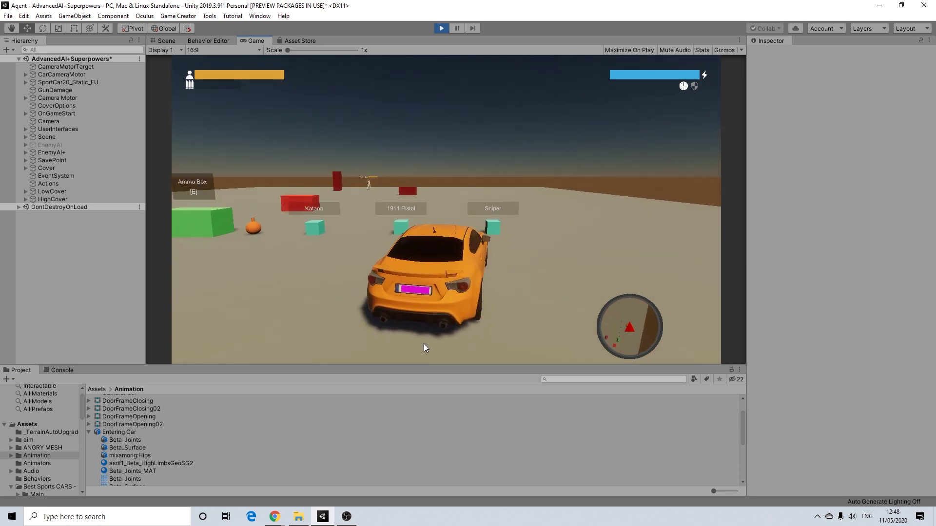
pyautogui.press('s')
pyautogui.press('a')
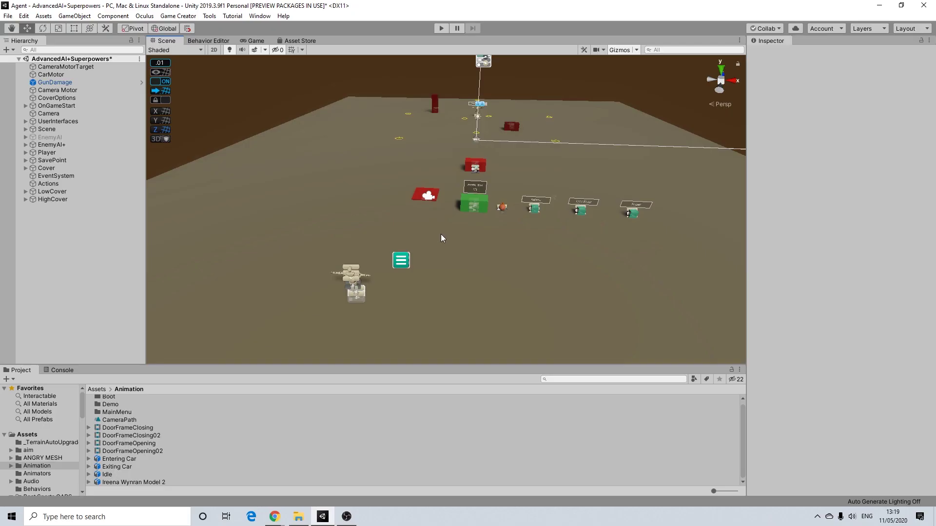
# - Show the import settings of the Entering Car model in the Animation folder
pyautogui.moveTo(412, 259)
pyautogui.mouseDown(button='middle')
pyautogui.moveTo(399, 255)
pyautogui.moveTo(413, 242)
pyautogui.moveTo(398, 257)
pyautogui.moveTo(403, 246)
pyautogui.moveTo(394, 244)
pyautogui.mouseUp(button='middle')
pyautogui.scroll(2, 398, 249)
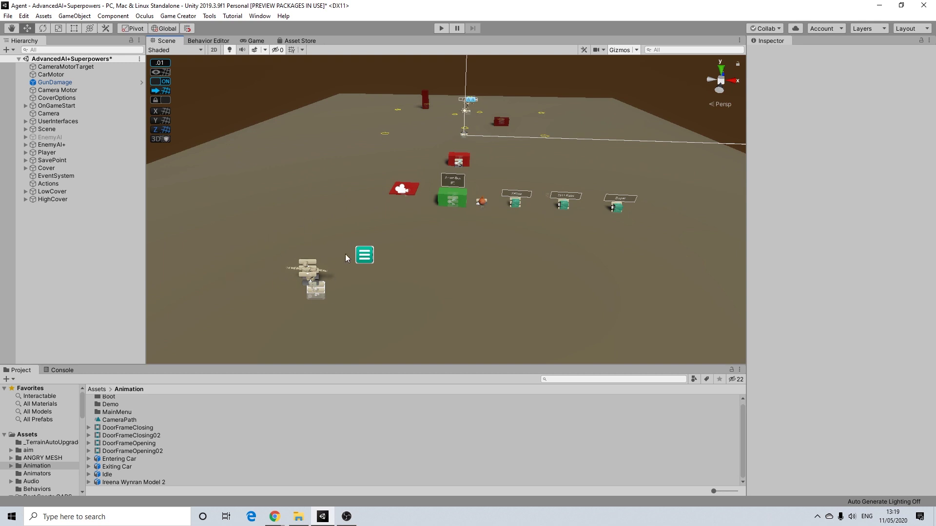
pyautogui.moveTo(356, 261); pyautogui.dragTo(394, 264, button='middle')
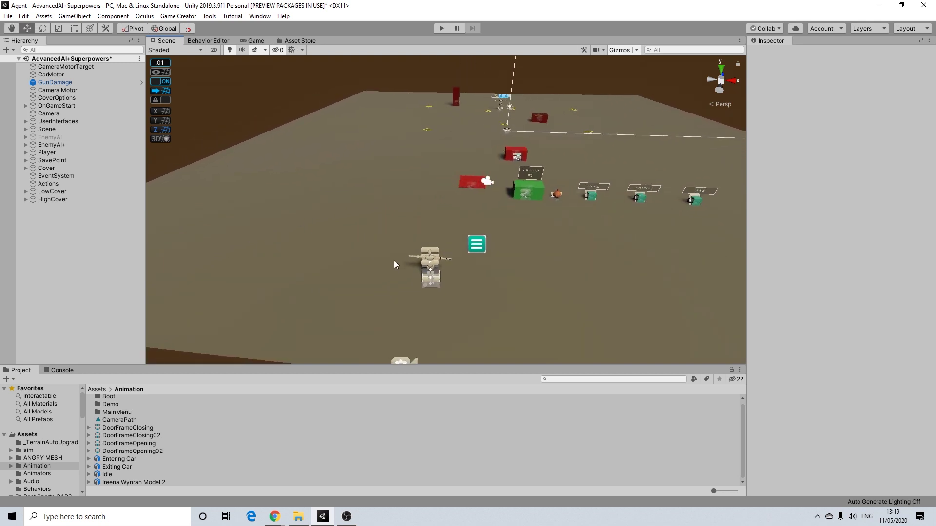
pyautogui.moveTo(376, 263); pyautogui.dragTo(342, 277, button='right')
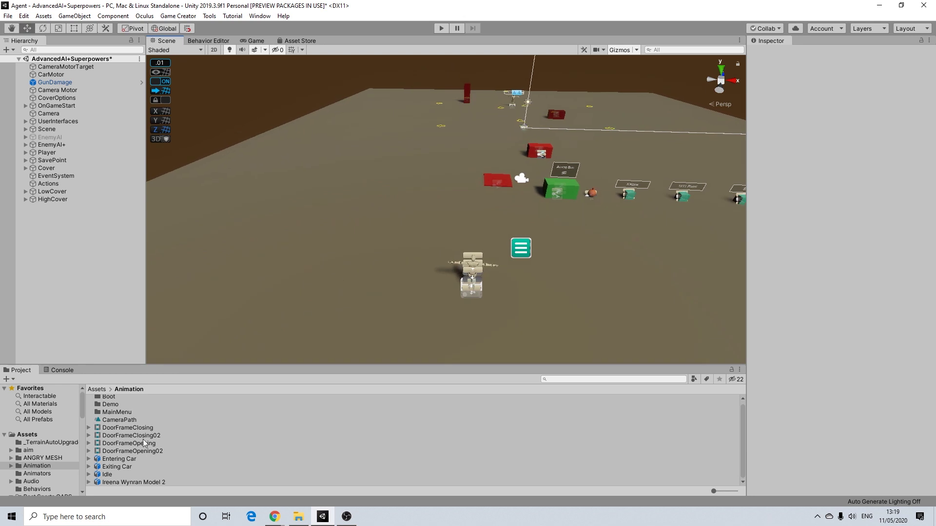
pyautogui.click(126, 460)
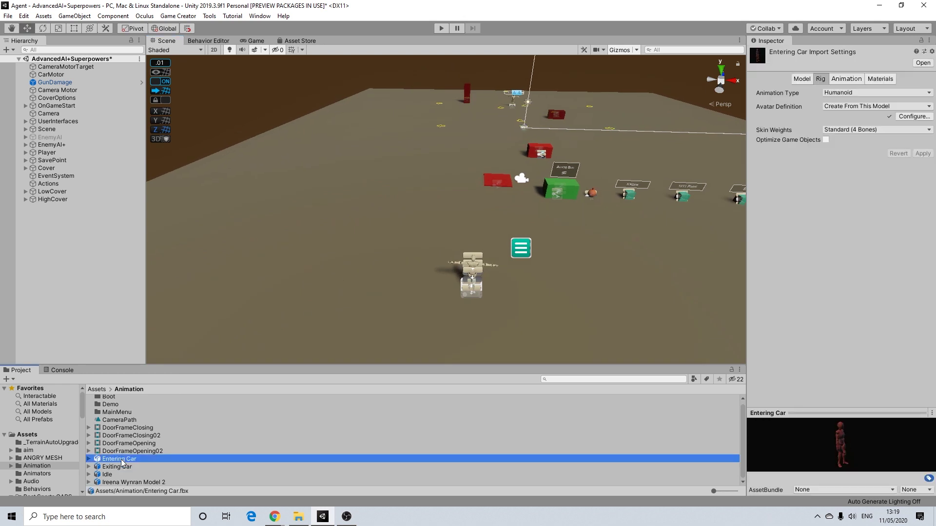
# - Switch to Chrome, view the Low-poly Sports car #20 asset page and preview Mixamo's Exiting Car and Entering Car animations
pyautogui.moveTo(275, 516)
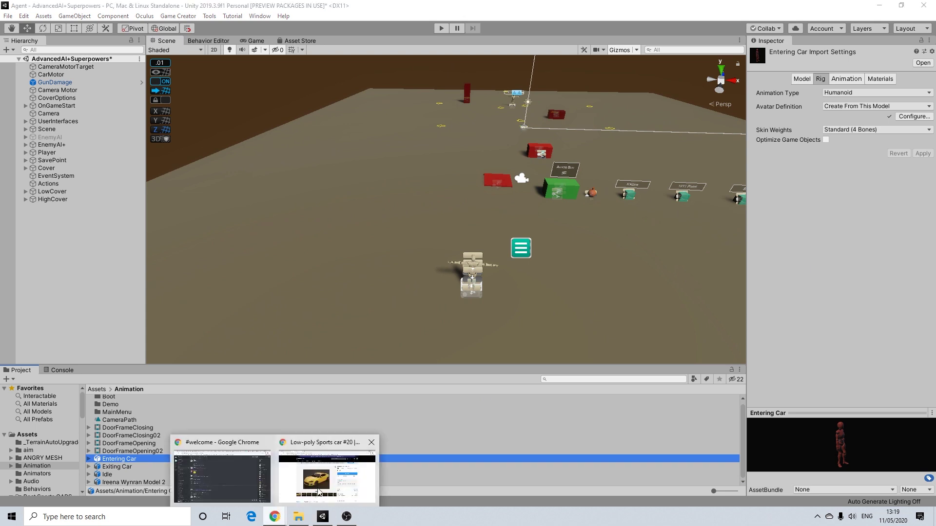
pyautogui.click(329, 468)
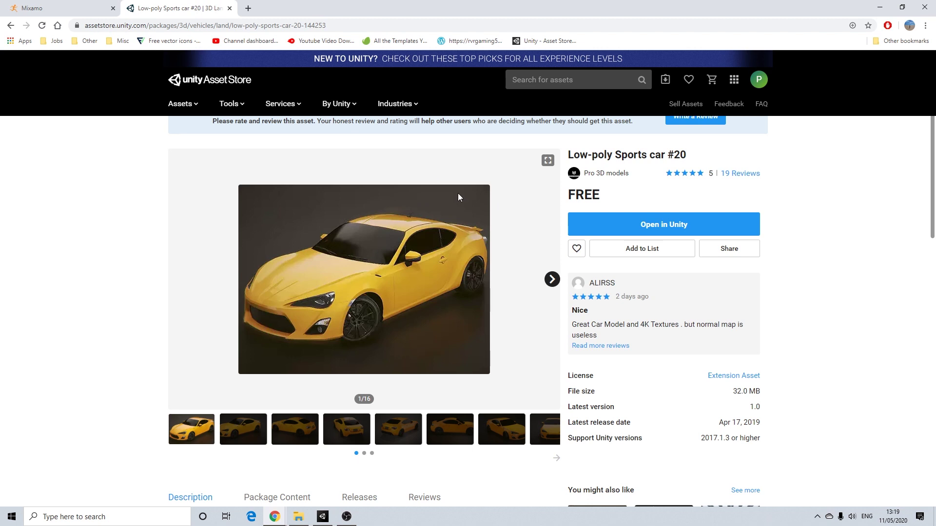
pyautogui.click(88, 10)
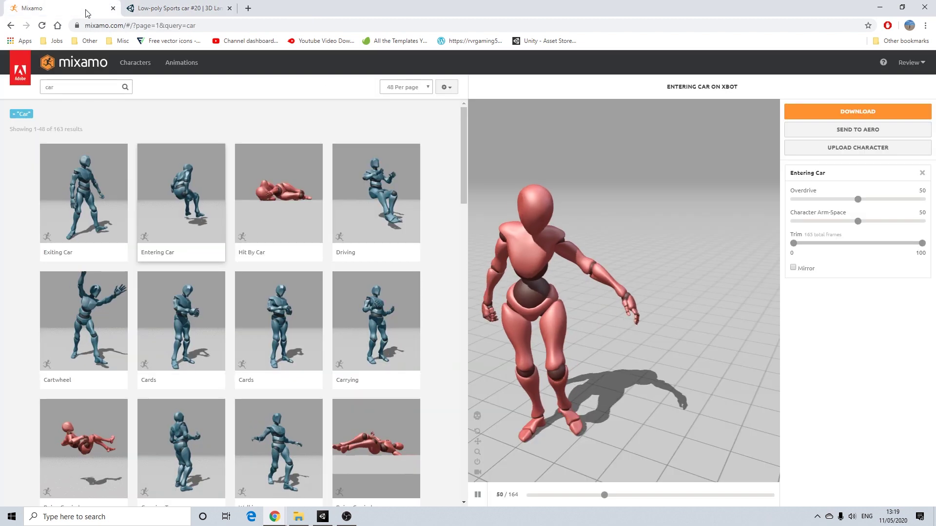
pyautogui.click(115, 190)
pyautogui.click(179, 188)
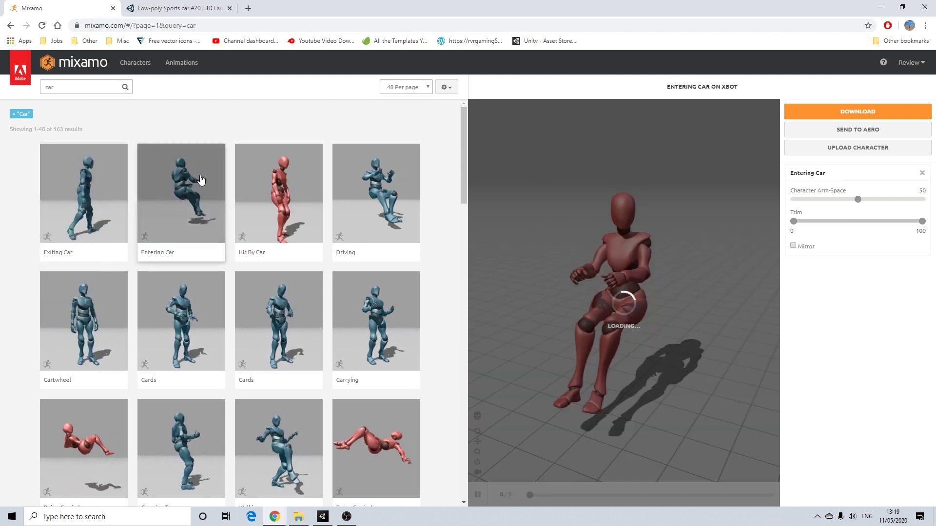
pyautogui.click(880, 7)
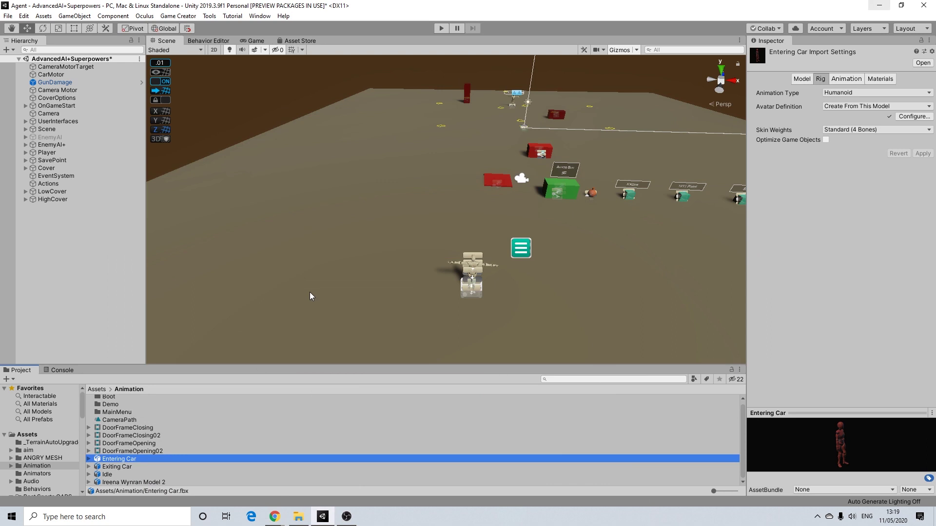
# - Check the rig import settings of the Exiting Car and Entering Car models, including the Animation Type choices for Entering Car
pyautogui.click(117, 467)
pyautogui.click(117, 458)
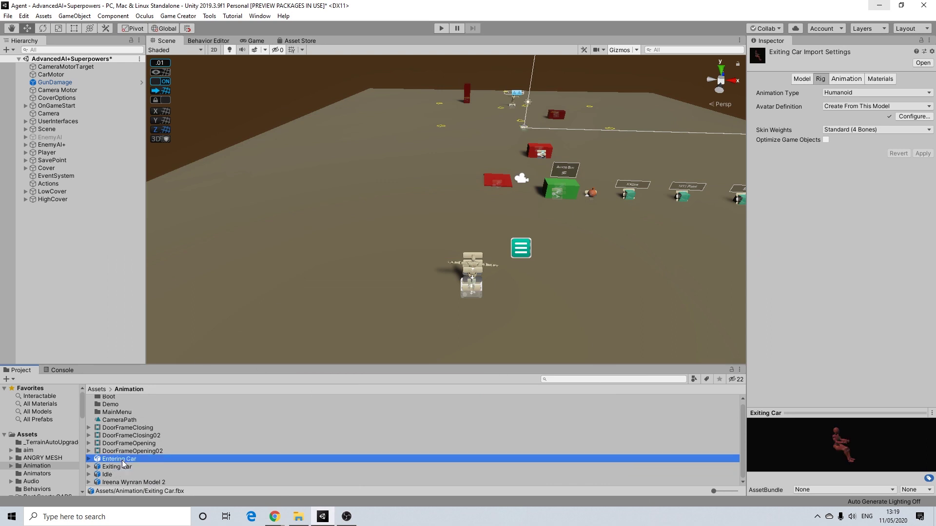
pyautogui.click(832, 93)
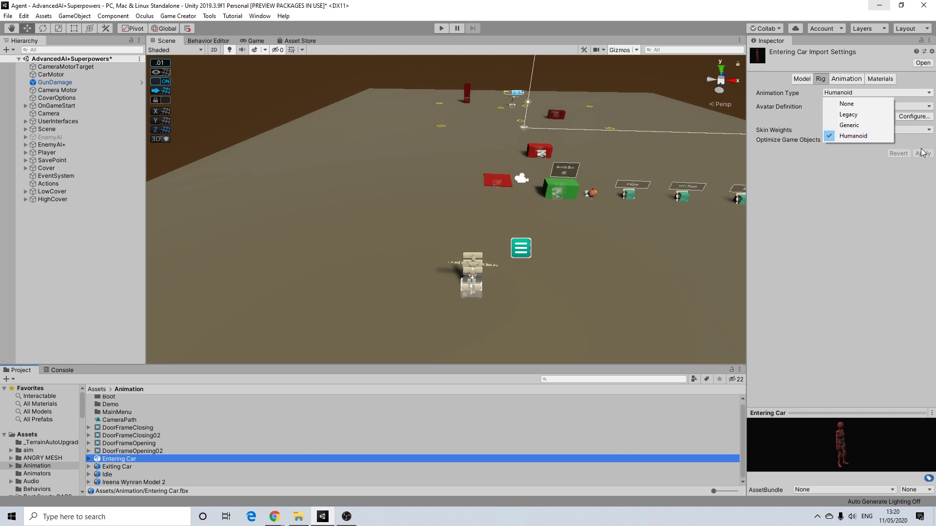
pyautogui.click(856, 176)
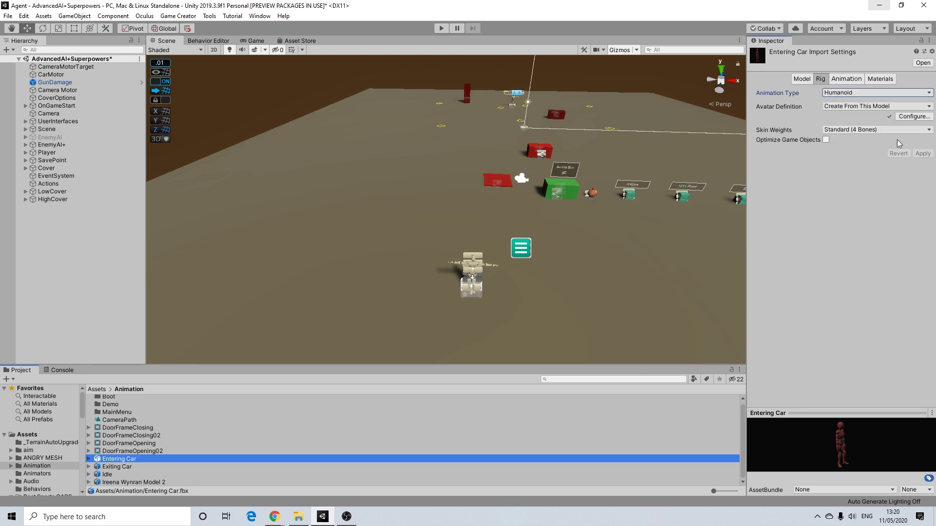
# - Open the SportCar20 Prefabs folder inside the Best Sports CARS - Pro 3D Models vehicle assets
pyautogui.moveTo(367, 233); pyautogui.dragTo(396, 228, button='middle')
pyautogui.scroll(3, 335, 220)
pyautogui.scroll(1, 396, 224)
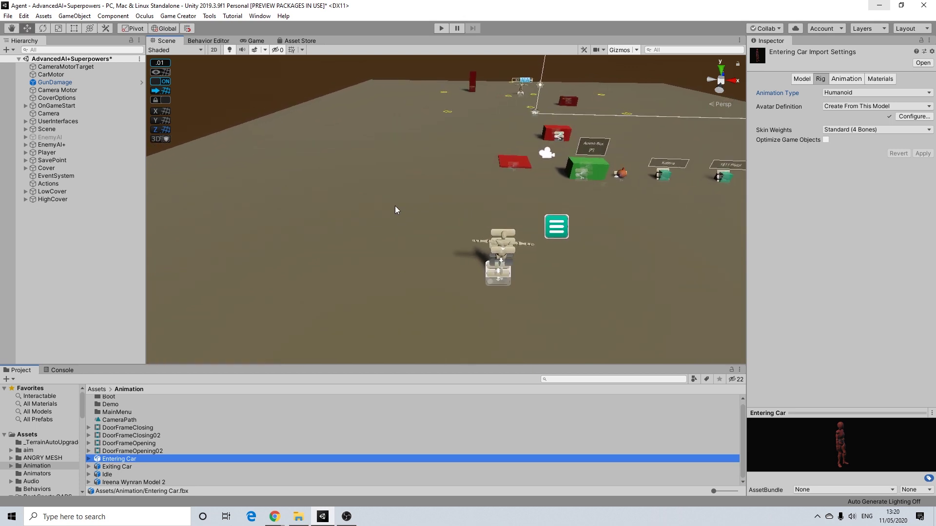
pyautogui.scroll(-3, 49, 456)
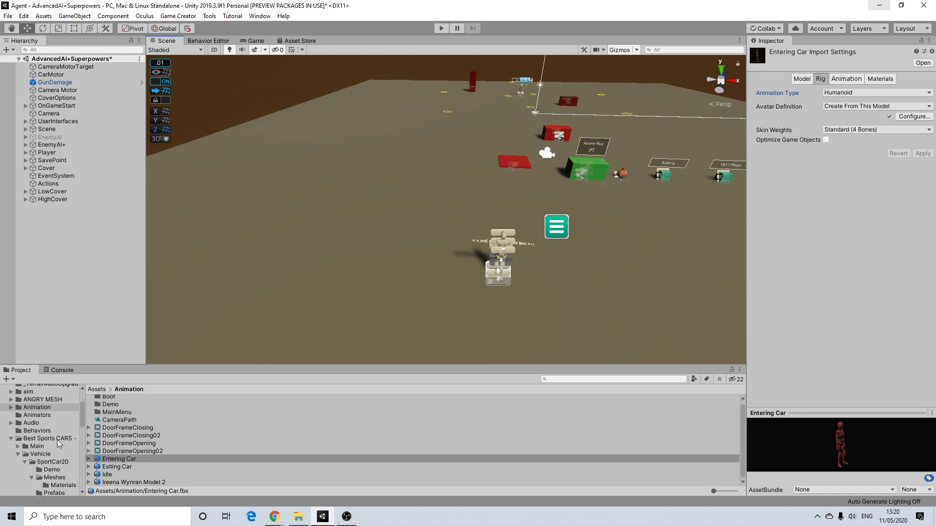
pyautogui.click(53, 439)
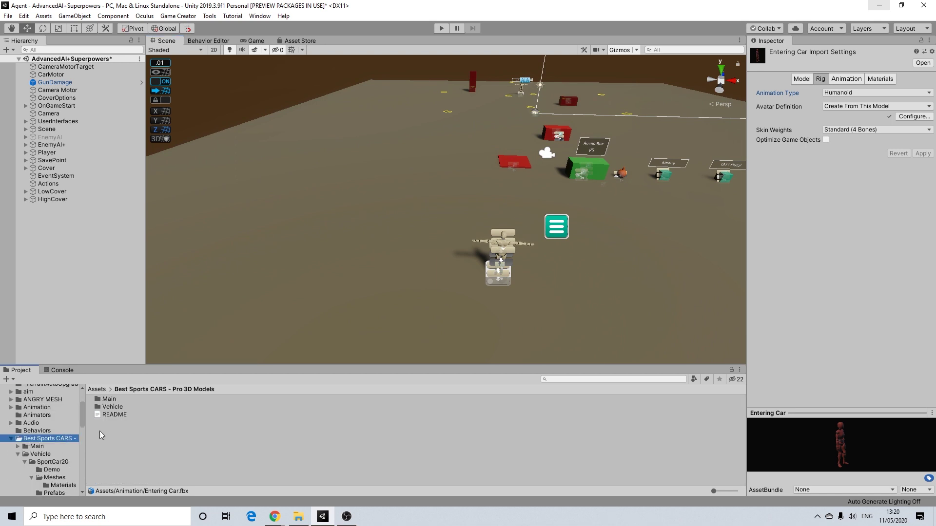
pyautogui.doubleClick(112, 407)
pyautogui.doubleClick(122, 401)
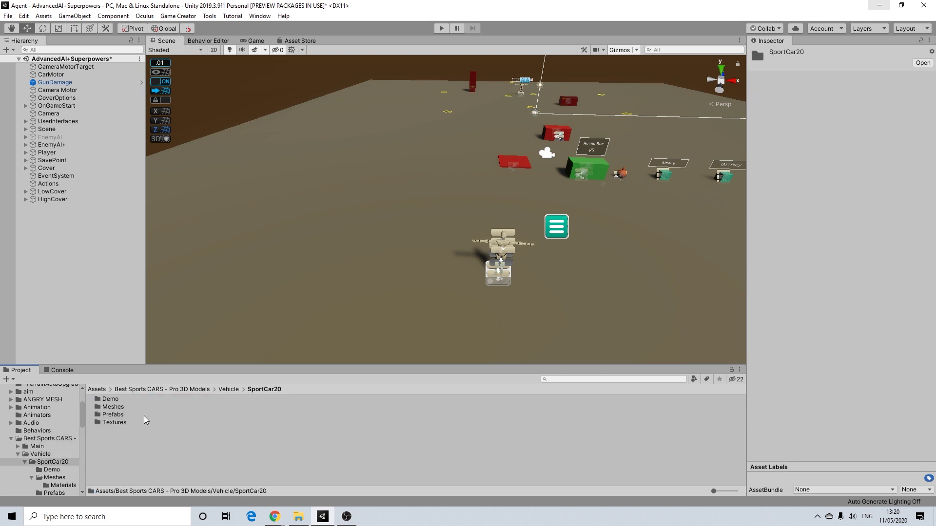
pyautogui.doubleClick(113, 415)
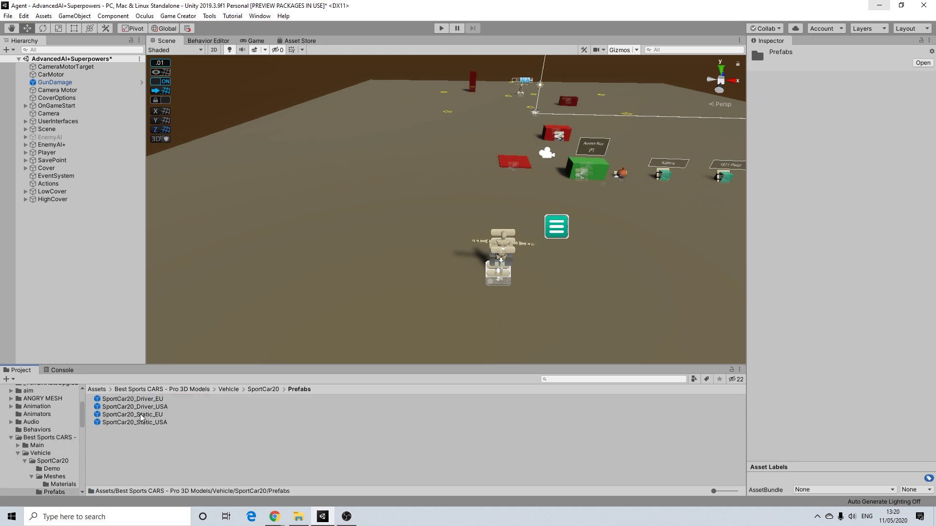
# - Place the SportCar20_Static_EU prefab on the open ground near the player character
pyautogui.moveTo(140, 417); pyautogui.dragTo(355, 245)
pyautogui.moveTo(354, 246); pyautogui.dragTo(401, 234, button='middle')
pyautogui.scroll(2, 401, 234)
pyautogui.keyDown('alt'); pyautogui.moveTo(401, 232); pyautogui.dragTo(446, 198); pyautogui.keyUp('alt')
pyautogui.scroll(4, 436, 202)
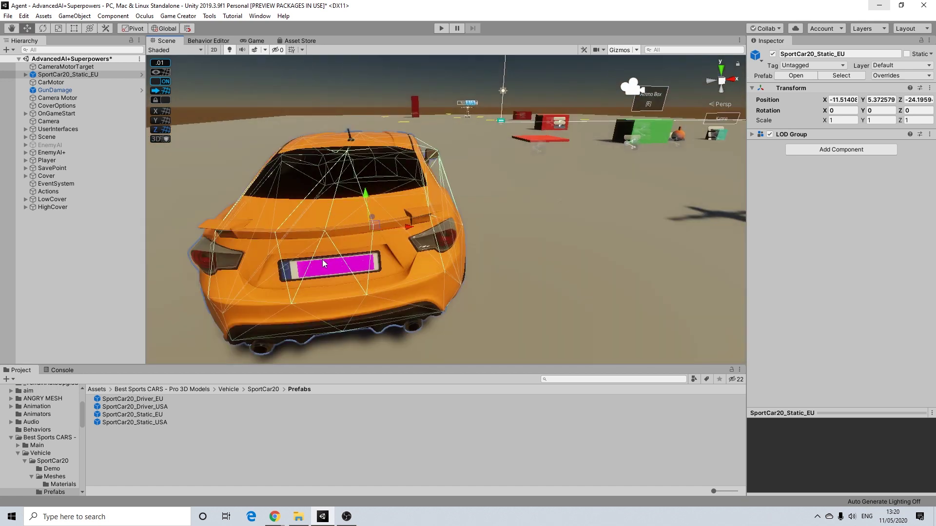
pyautogui.keyDown('alt'); pyautogui.moveTo(323, 266); pyautogui.dragTo(421, 282); pyautogui.keyUp('alt')
pyautogui.scroll(-3, 467, 257)
# - Rename the Camera Motor (1) object as CarMotor
pyautogui.rightClick(70, 74)
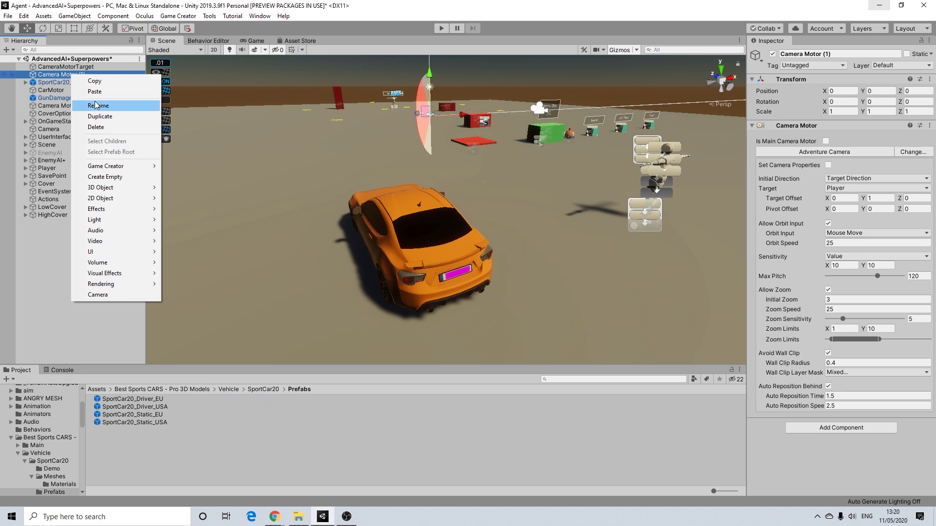
pyautogui.click(95, 102)
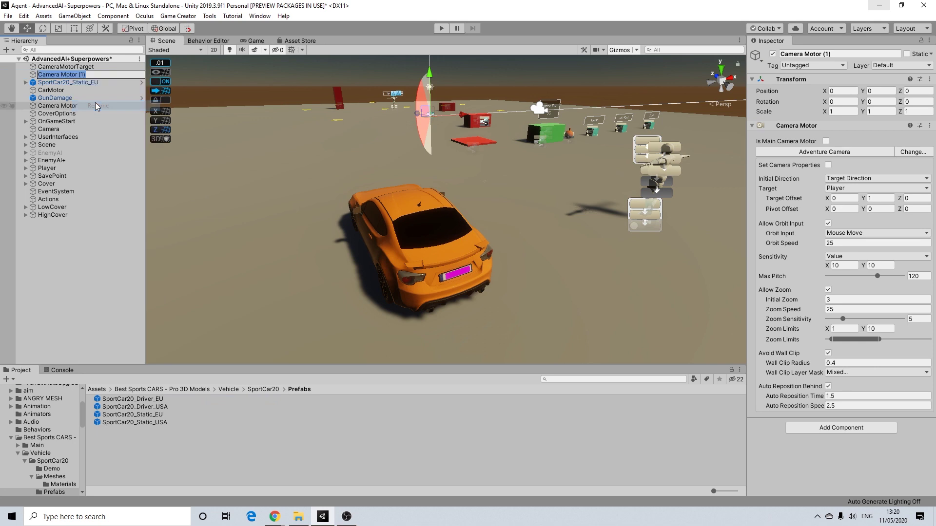
pyautogui.write('CarMotor')
pyautogui.press('Return')
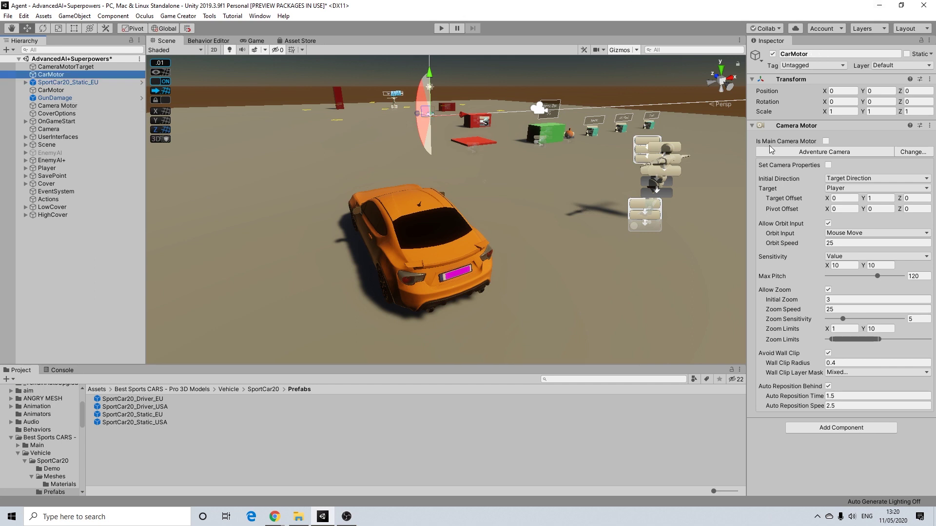
# - Set CarMotor's camera target to the SportCar20_Static_EU game object, and unpack that car's prefab
pyautogui.click(848, 191)
pyautogui.click(851, 221)
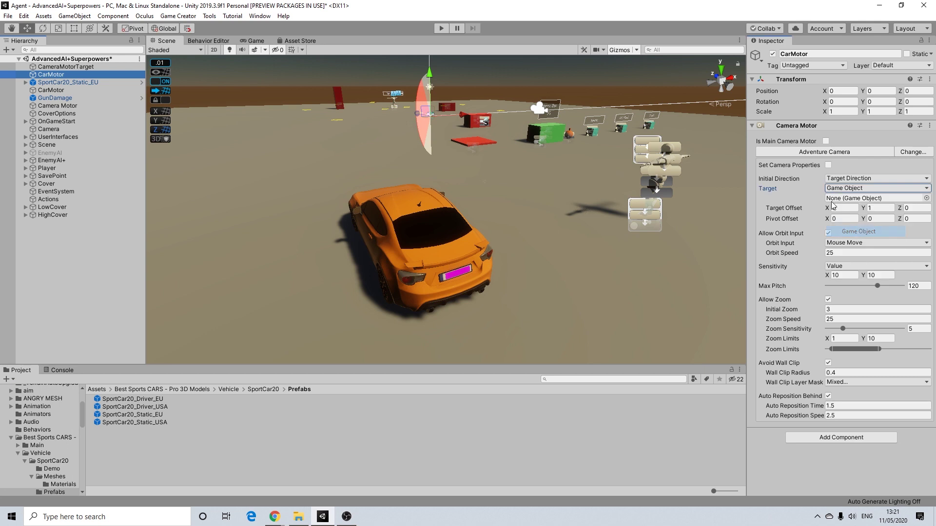
pyautogui.moveTo(68, 82); pyautogui.dragTo(870, 198)
pyautogui.rightClick(69, 82)
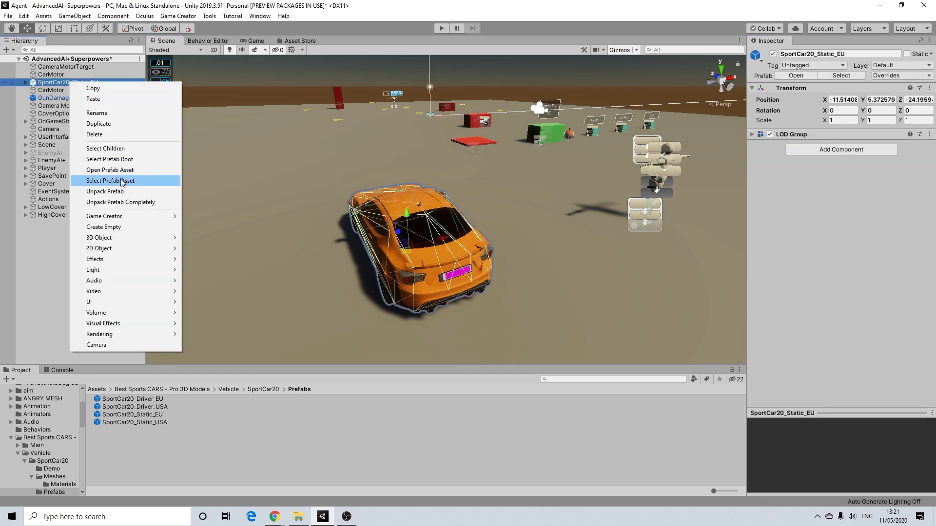
pyautogui.click(112, 192)
# - On CarMotor, set the Target Offset Y to 1.5, disable Allow Zoom and set the Initial Zoom to 6
pyautogui.click(52, 75)
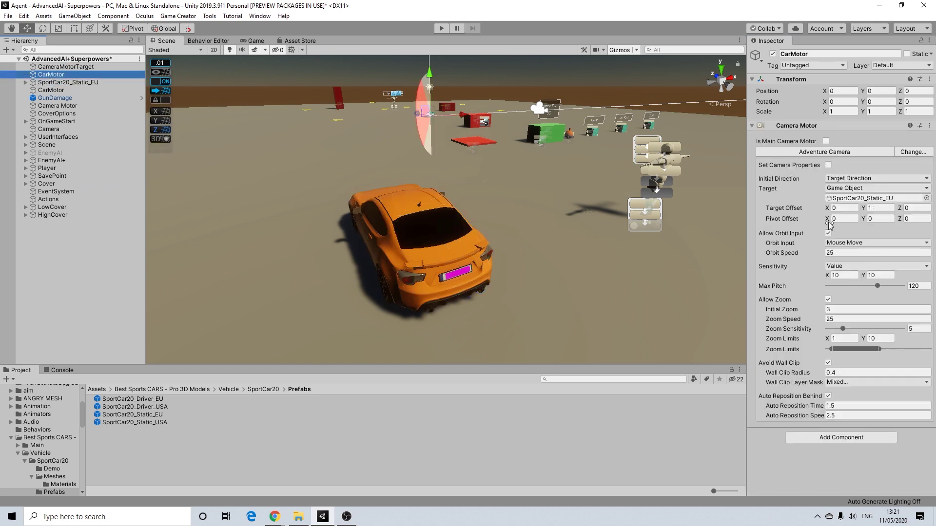
pyautogui.click(878, 208)
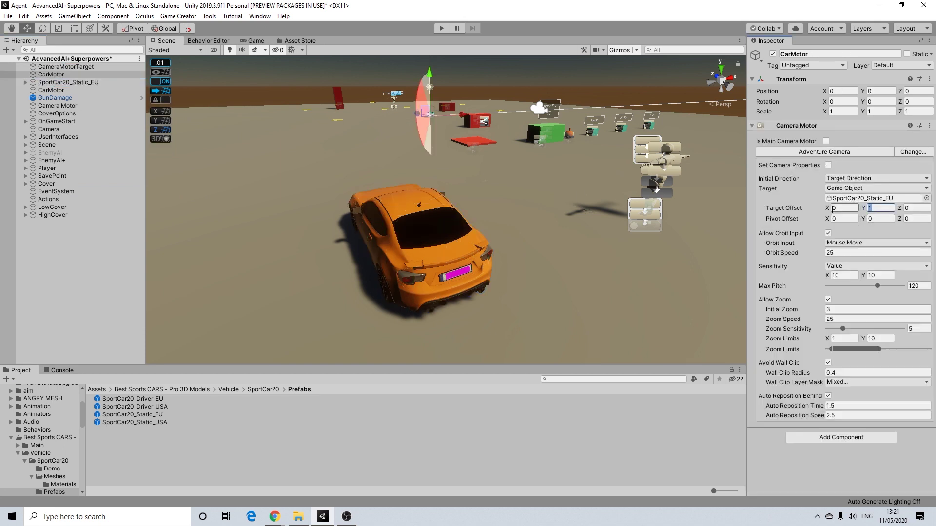
pyautogui.write('1.5')
pyautogui.click(828, 299)
pyautogui.click(829, 309)
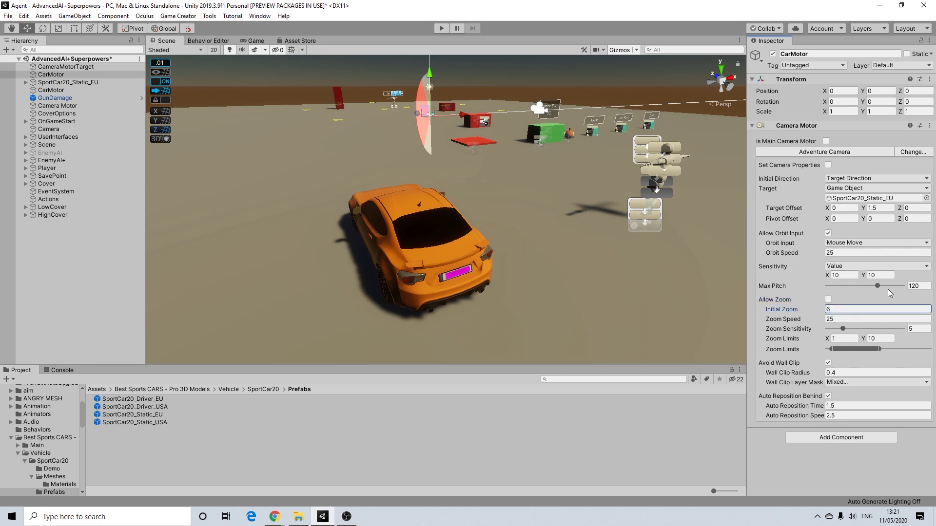
# - Add a Rigidbody to SportCar20_Static_EU and set its mass to 5
pyautogui.click(54, 82)
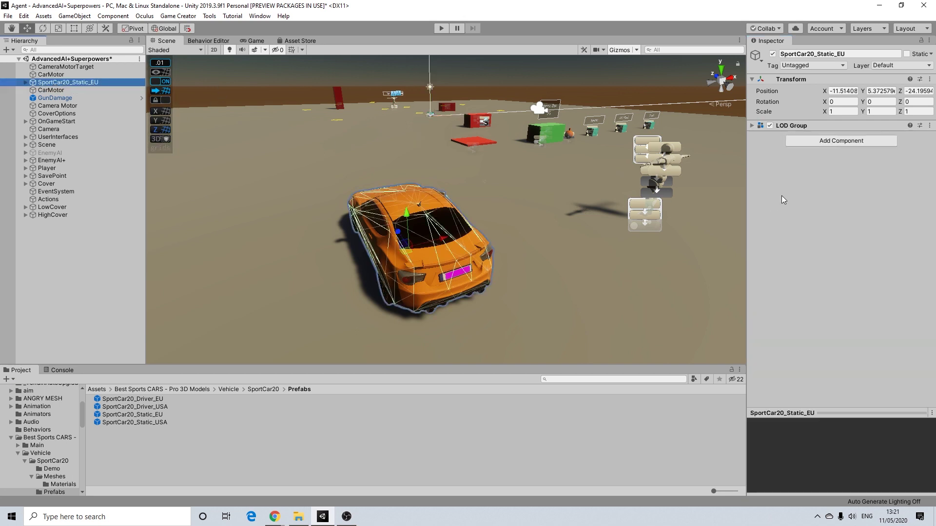
pyautogui.click(811, 141)
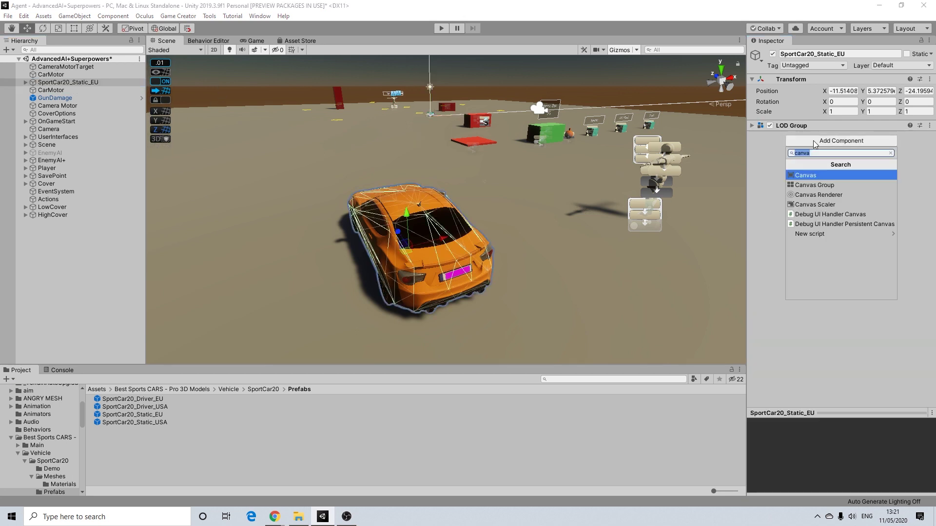
pyautogui.write('rigid')
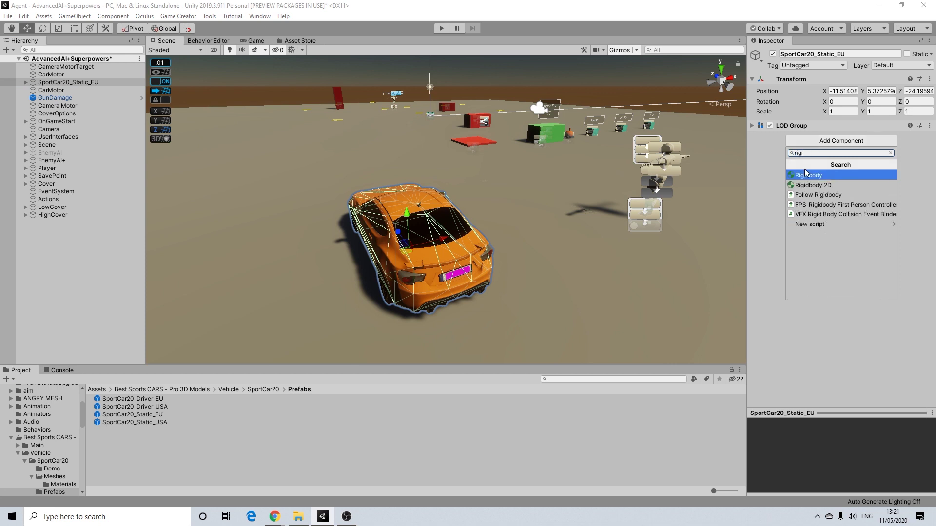
pyautogui.click(805, 171)
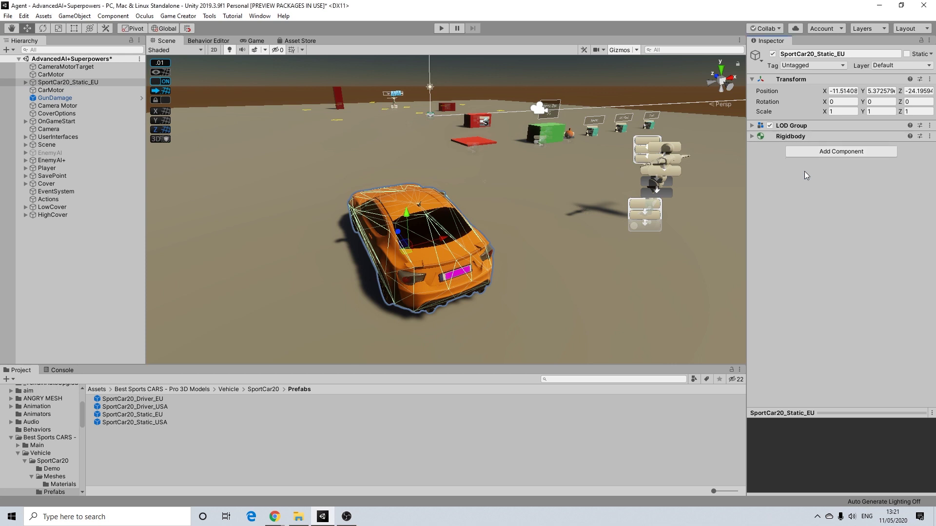
pyautogui.click(752, 137)
pyautogui.click(840, 148)
pyautogui.write('5')
pyautogui.click(754, 138)
pyautogui.click(753, 138)
# - Attach the CarController script from the root Assets folder to SportCar20_Static_EU
pyautogui.click(810, 152)
pyautogui.click(781, 280)
pyautogui.click(12, 438)
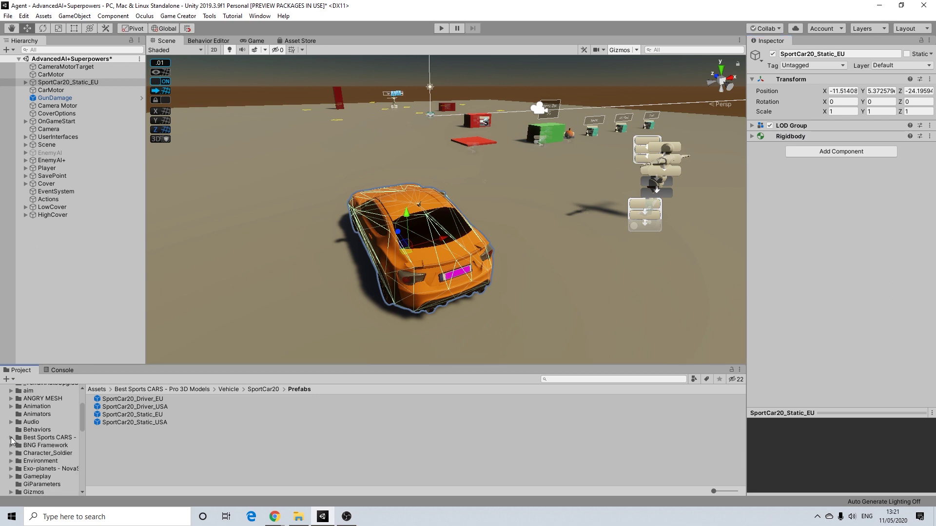
pyautogui.scroll(3, 43, 440)
pyautogui.click(28, 435)
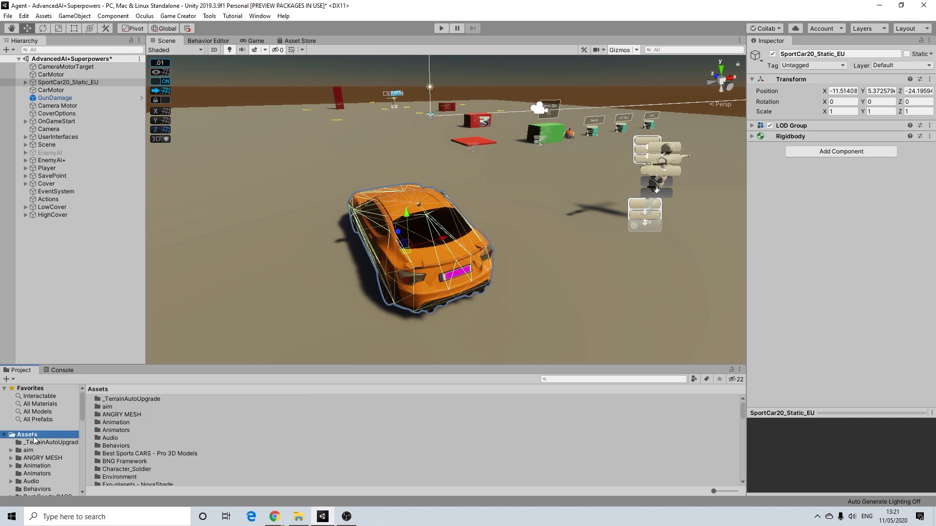
pyautogui.scroll(-5, 207, 439)
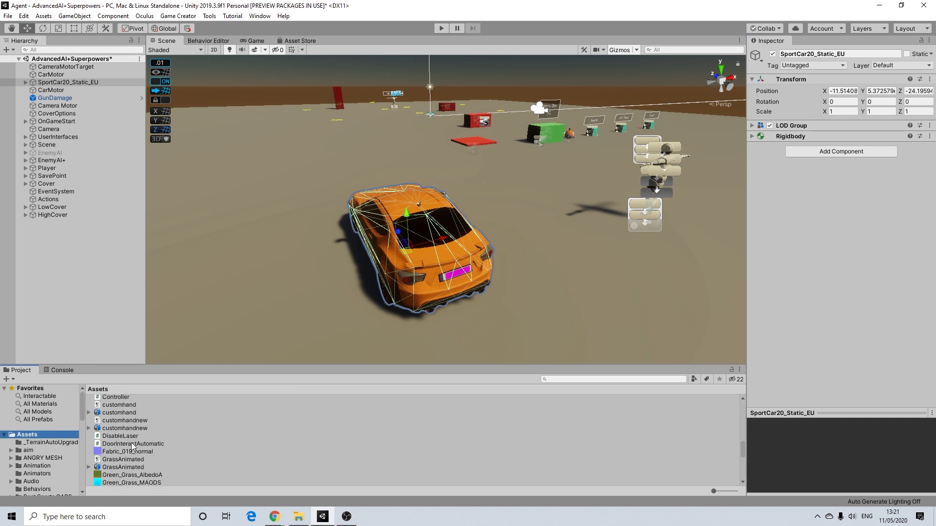
pyautogui.scroll(-3, 131, 445)
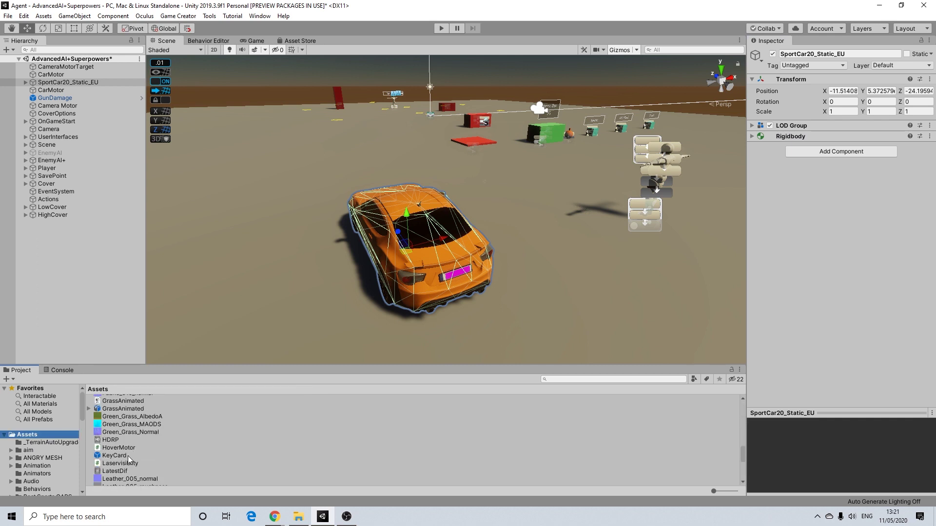
pyautogui.scroll(6, 128, 456)
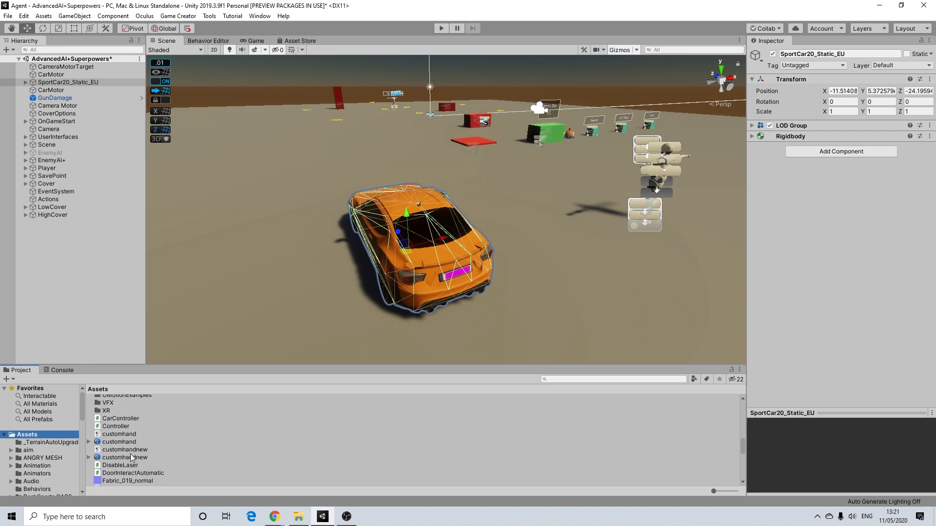
pyautogui.moveTo(122, 419); pyautogui.dragTo(824, 184)
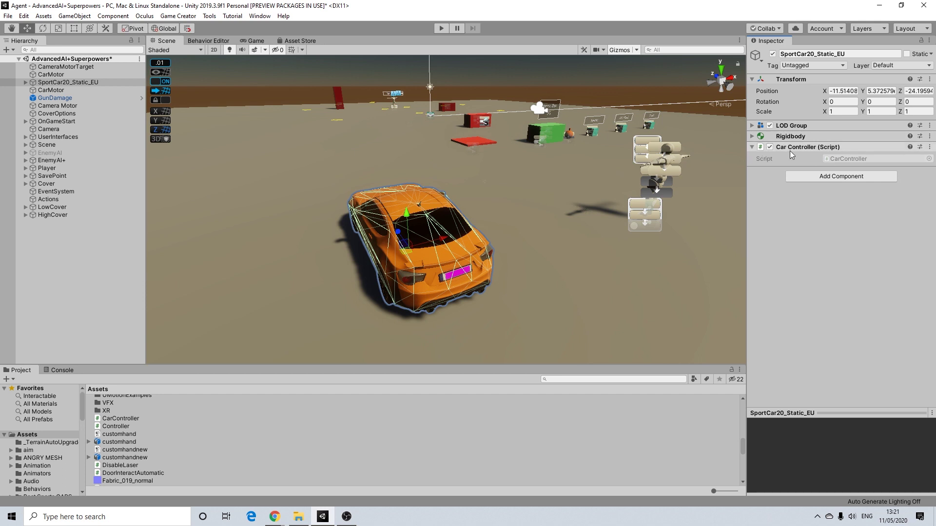
pyautogui.click(753, 147)
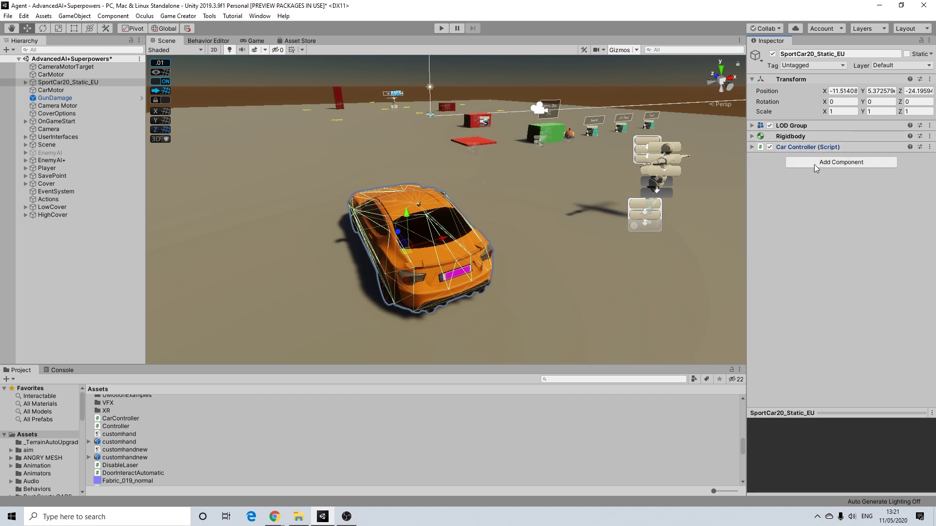
# - Create two empty child objects under SportCar20_Static_EU
pyautogui.click(49, 83)
pyautogui.press('Right')
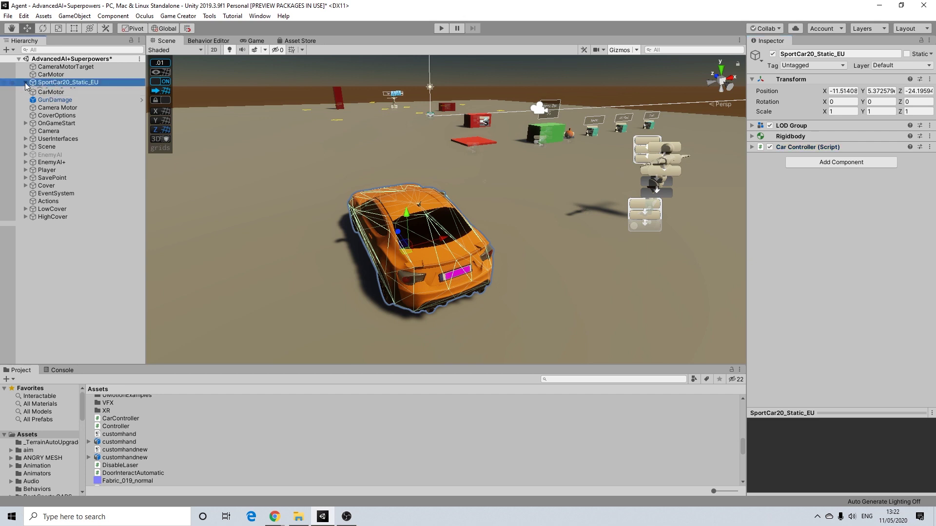
pyautogui.rightClick(50, 84)
pyautogui.click(68, 184)
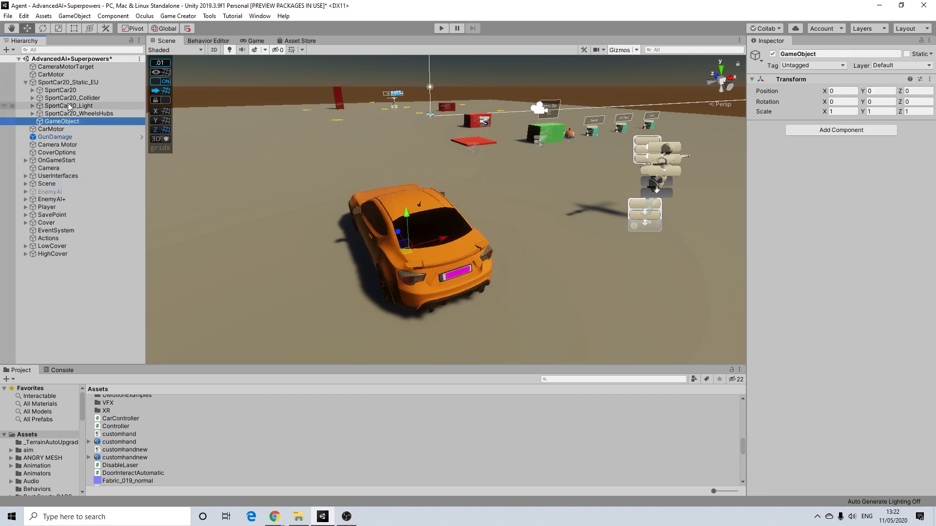
pyautogui.rightClick(51, 85)
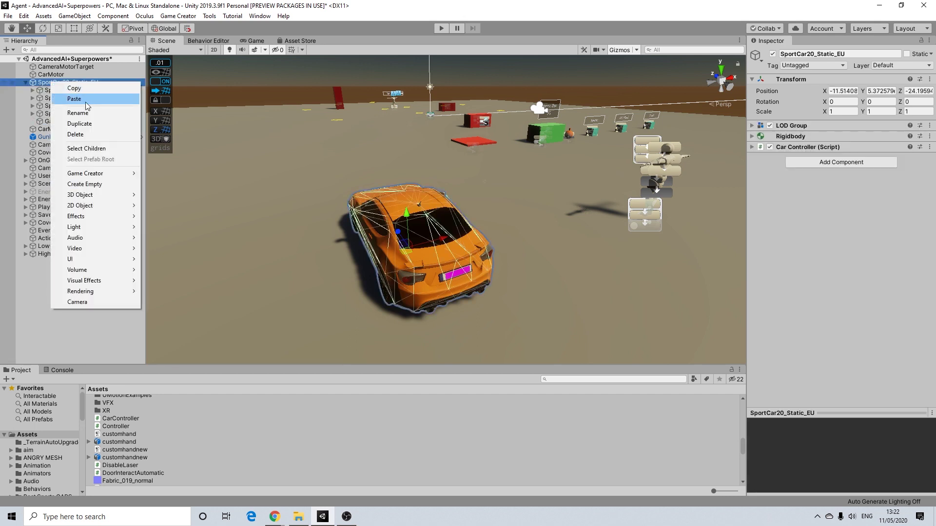
pyautogui.click(78, 184)
# - Rename the first empty child of the car as EnableEnterCar
pyautogui.rightClick(59, 122)
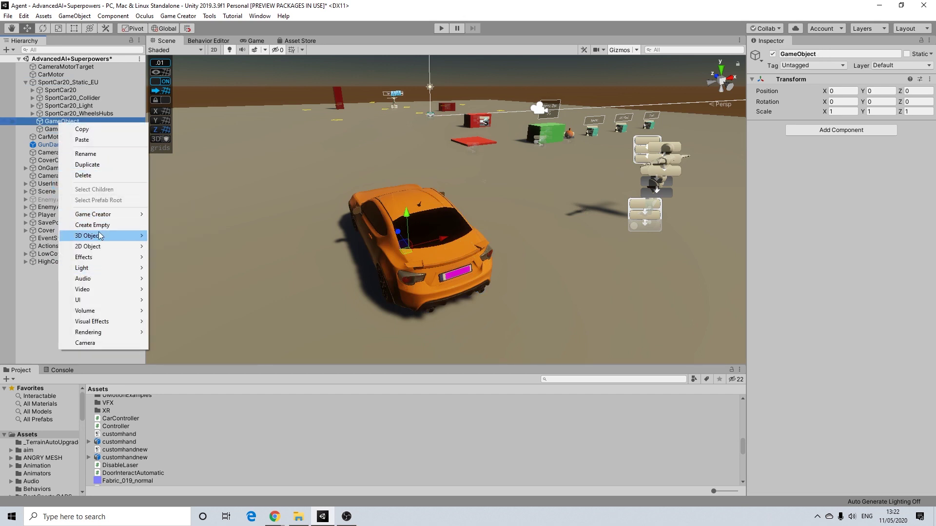
pyautogui.click(87, 154)
pyautogui.write('Enab')
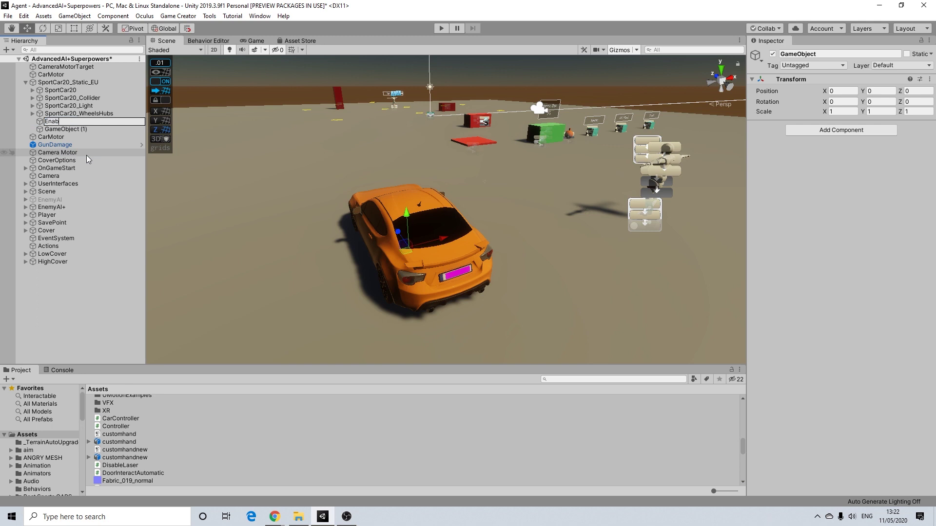
pyautogui.write('leEnterCar')
pyautogui.press('Return')
# - Rename the second empty child of the car as EnterCar
pyautogui.rightClick(87, 129)
pyautogui.click(89, 162)
pyautogui.write('EnterCar')
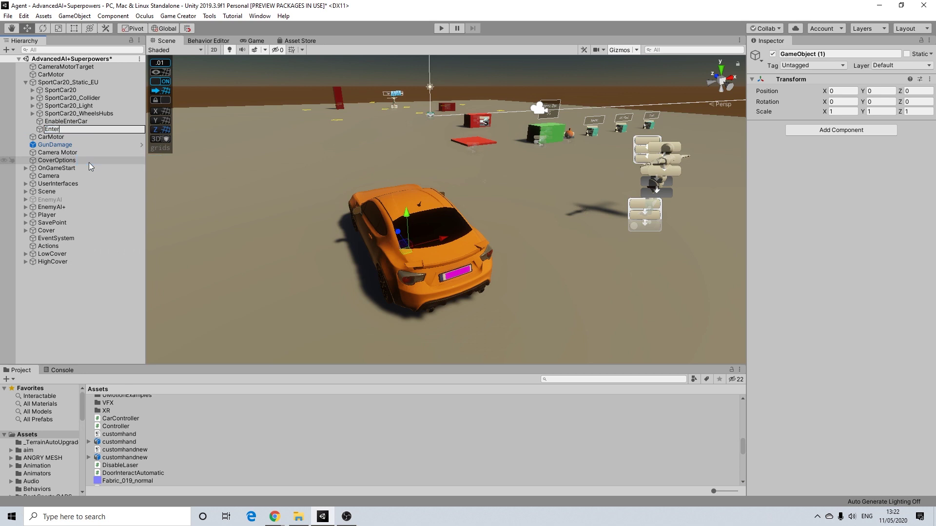
pyautogui.press('Return')
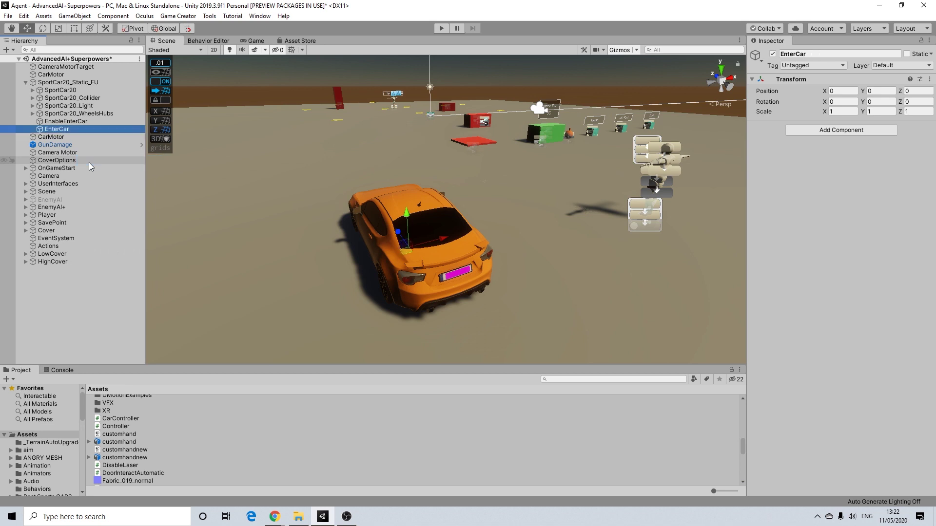
# - Add a Box Collider component to the EnableEnterCar object
pyautogui.click(72, 123)
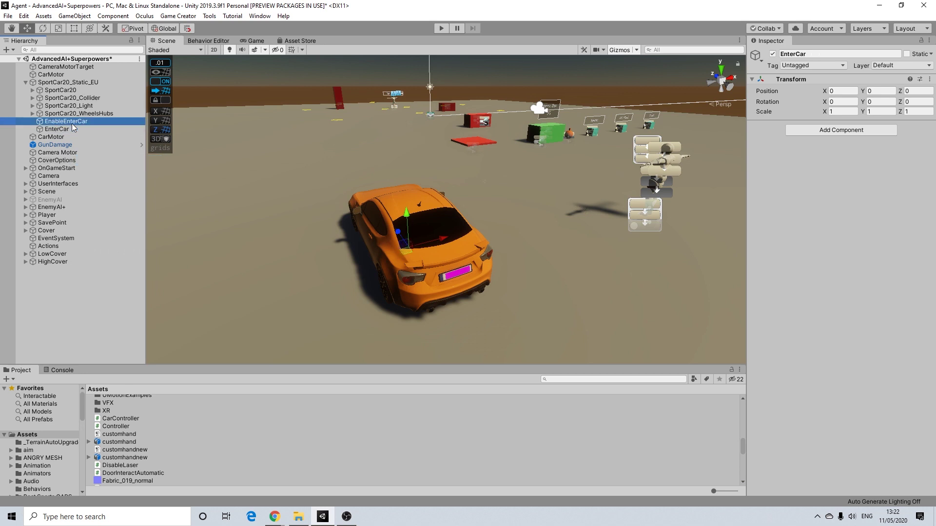
pyautogui.click(824, 131)
pyautogui.write('trig')
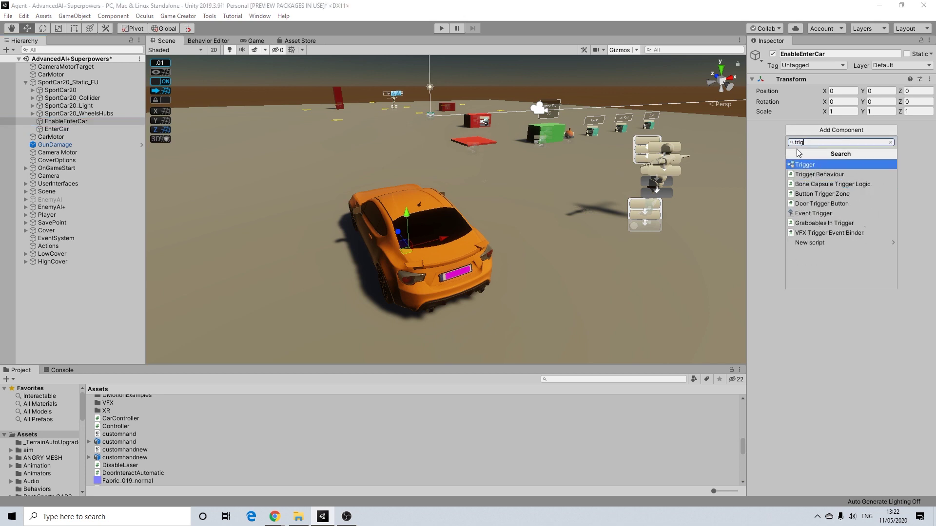
pyautogui.write('box')
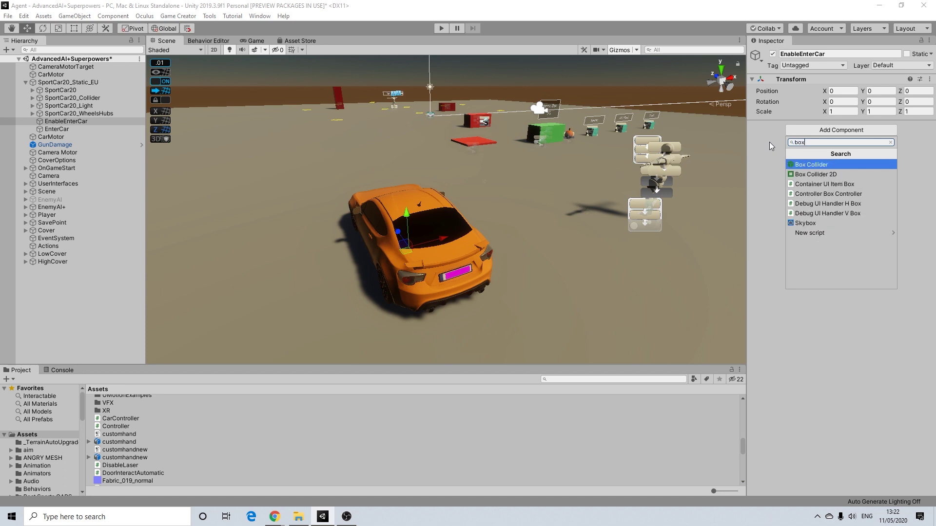
pyautogui.click(813, 165)
# - Move EnableEnterCar beside the car's left front door, at about X -1.04, Y 0.72, Z -0.12
pyautogui.moveTo(441, 240); pyautogui.dragTo(397, 233)
pyautogui.keyDown('alt'); pyautogui.moveTo(397, 233); pyautogui.dragTo(452, 223); pyautogui.keyUp('alt')
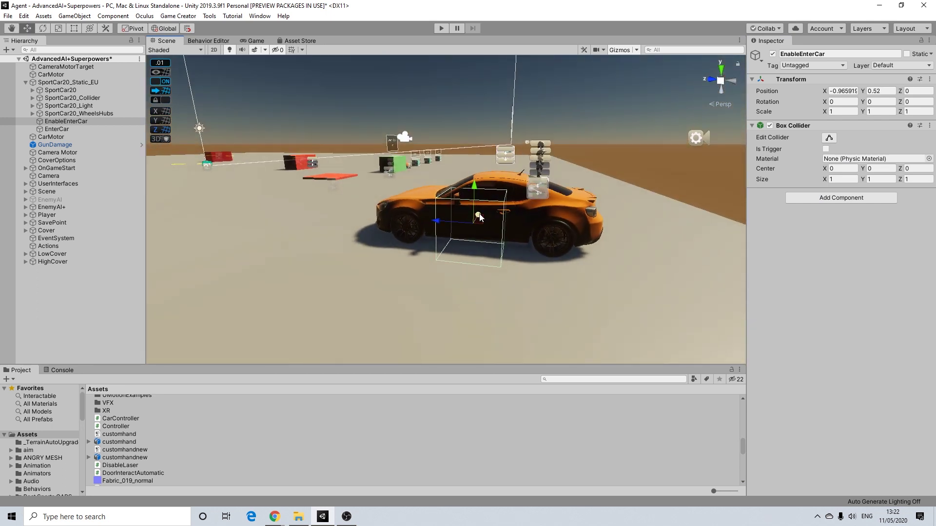
pyautogui.moveTo(481, 187); pyautogui.dragTo(493, 253)
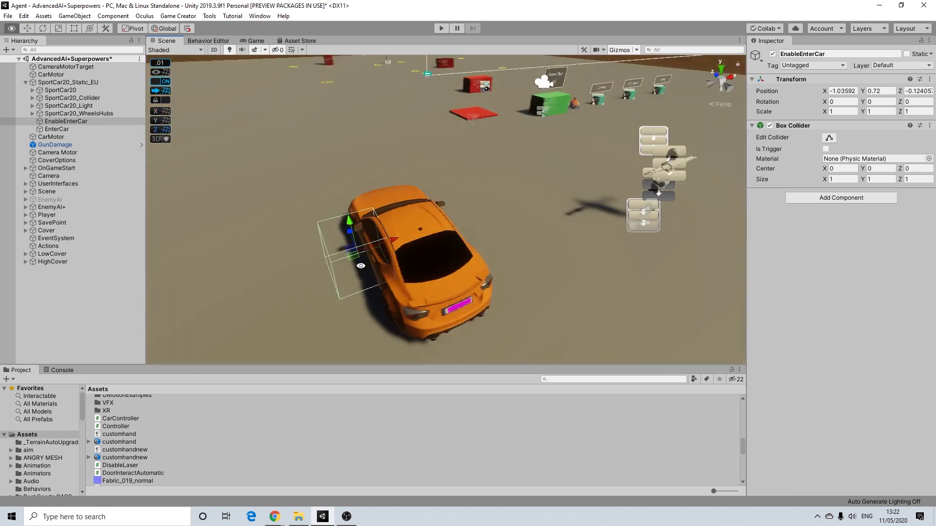
# - Add two Game Creator Trigger components to EnableEnterCar
pyautogui.click(830, 198)
pyautogui.write('tr')
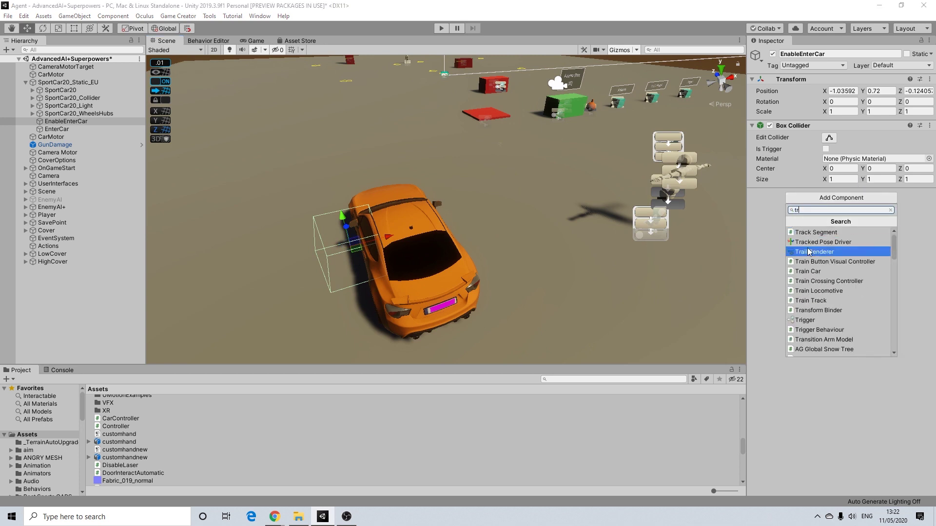
pyautogui.write('igger')
pyautogui.click(851, 234)
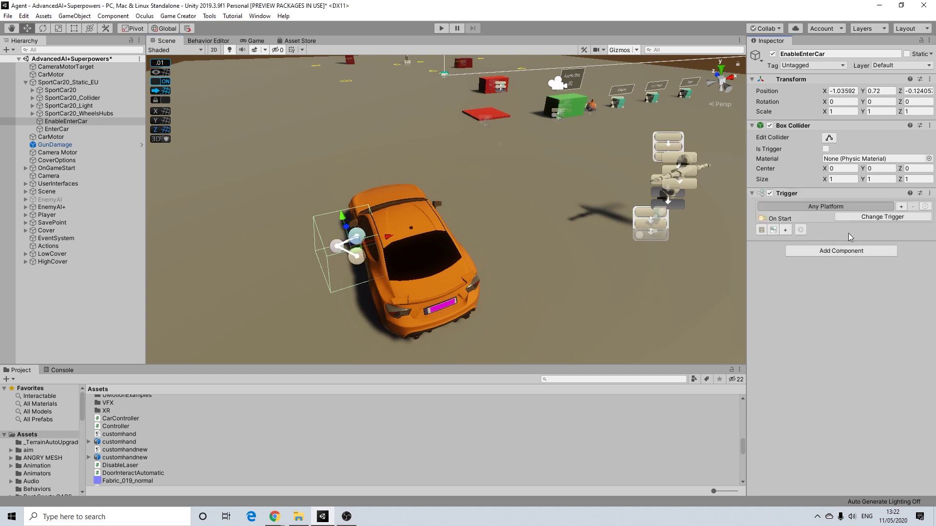
pyautogui.click(828, 252)
pyautogui.write('tr')
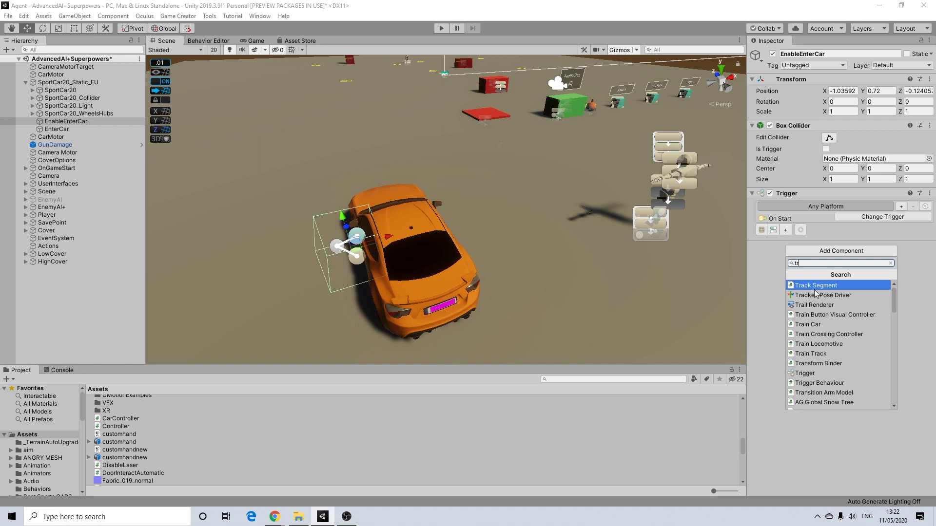
pyautogui.write('ig')
pyautogui.click(793, 286)
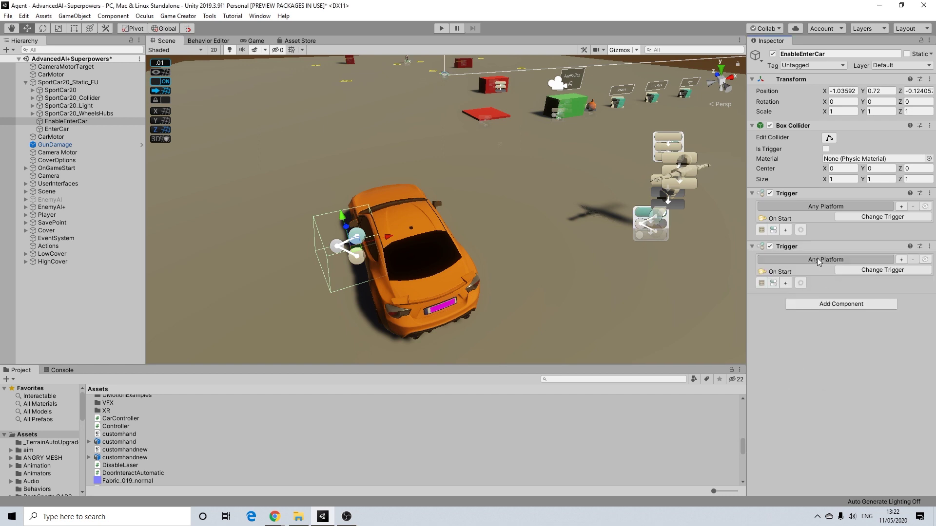
# - Set EnableEnterCar's first trigger to On Player Enter and its second to On Player Exit
pyautogui.click(850, 217)
pyautogui.write('playe')
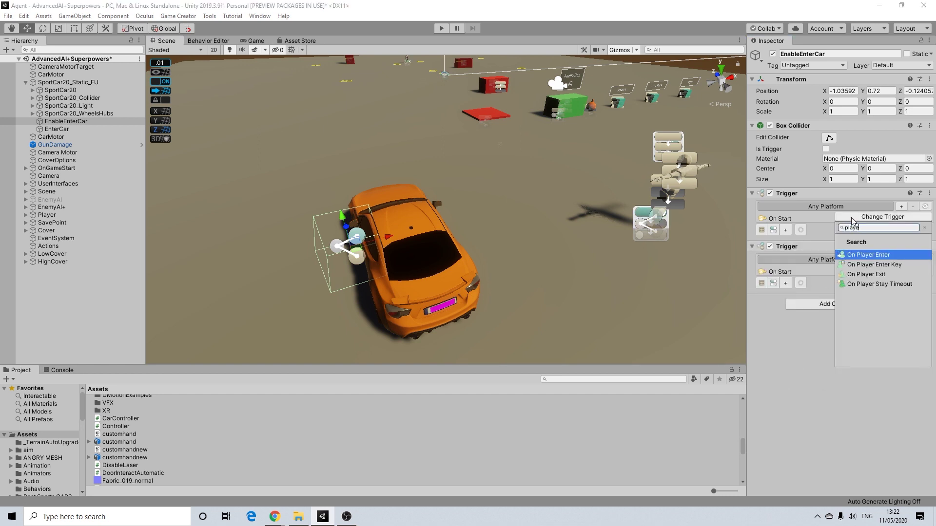
pyautogui.click(859, 255)
pyautogui.click(861, 270)
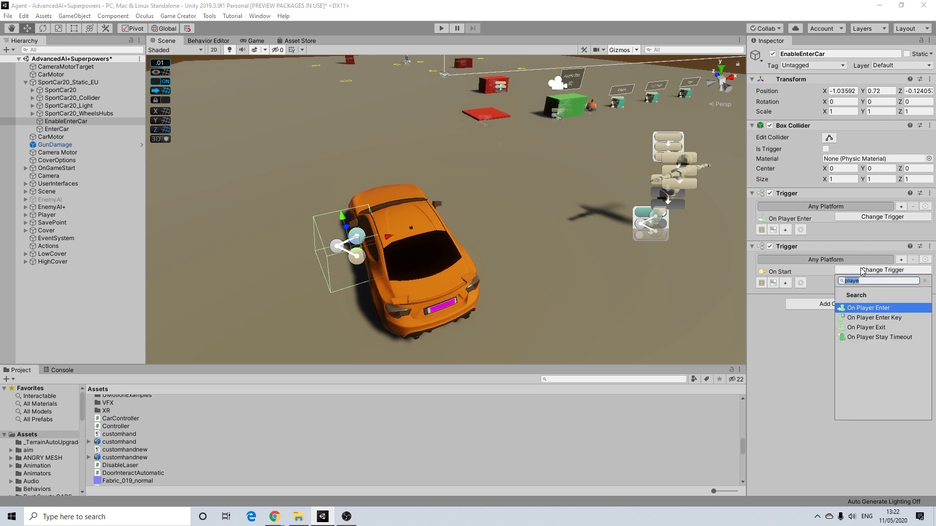
pyautogui.click(859, 328)
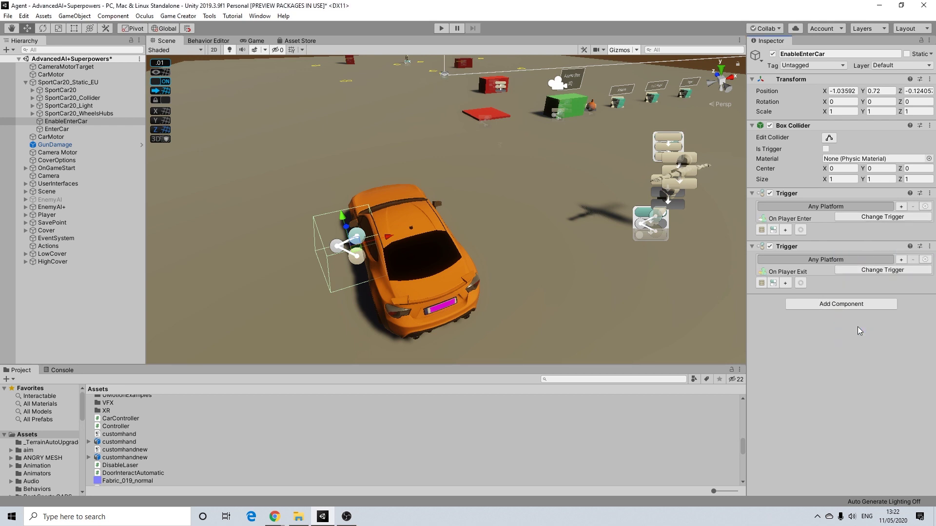
# - Create and attach a Conditions object to each of EnableEnterCar's two triggers, On Player Enter and On Player Exit
pyautogui.click(774, 230)
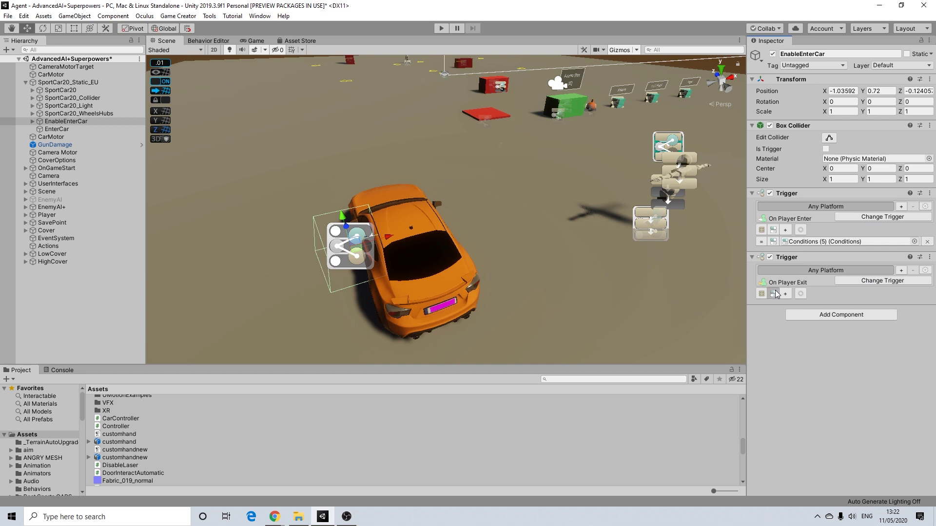
pyautogui.click(776, 294)
pyautogui.click(33, 124)
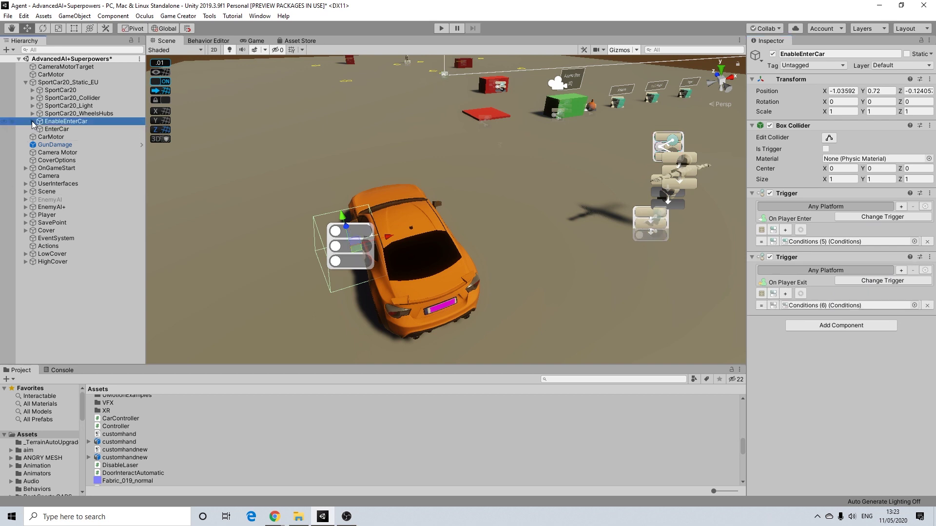
pyautogui.click(67, 130)
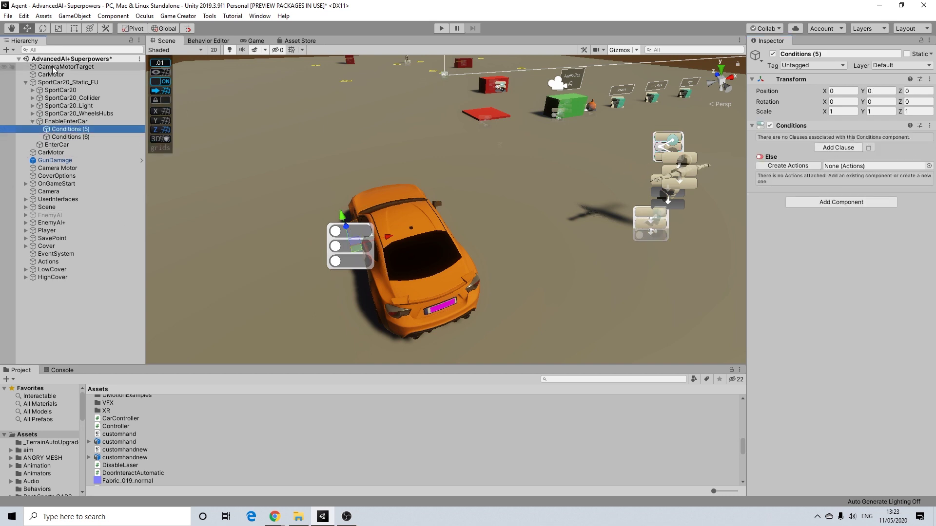
# - Disable the Car Controller script component on SportCar20_Static_EU
pyautogui.click(69, 81)
pyautogui.click(770, 147)
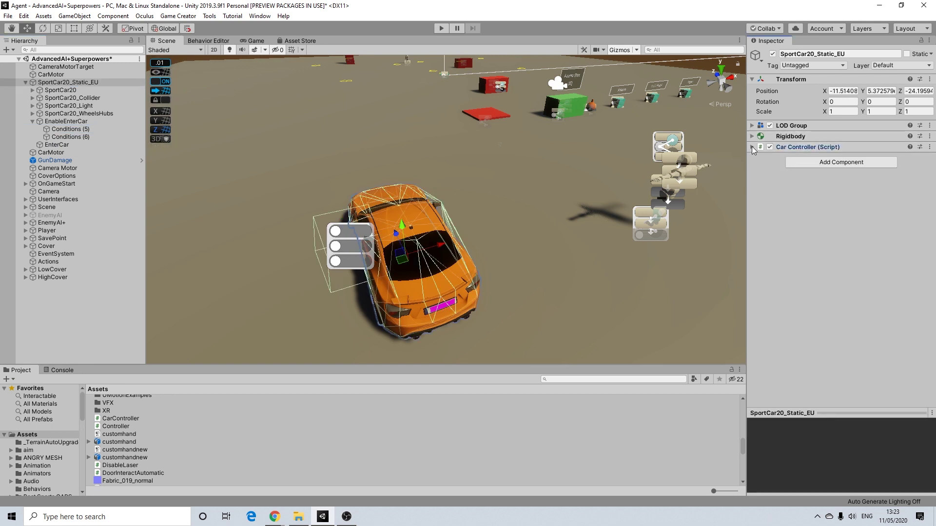
pyautogui.click(795, 148)
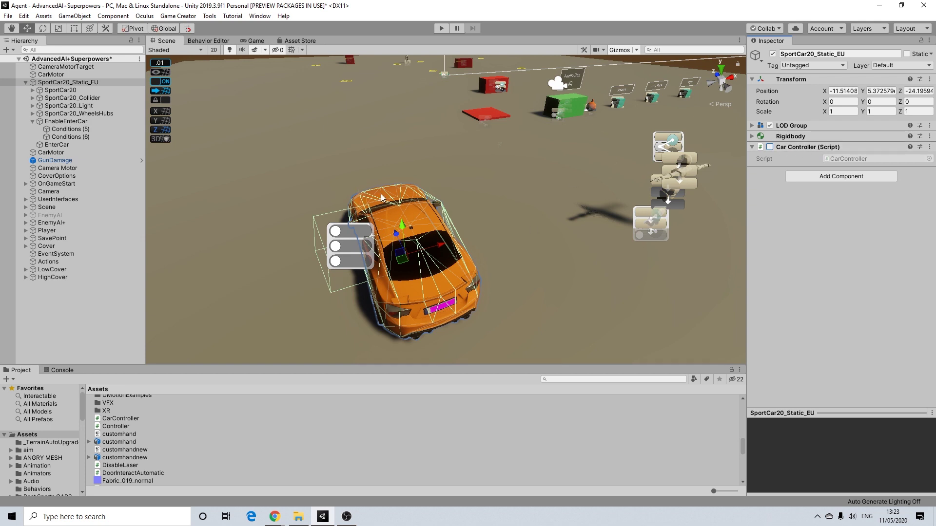
# - Add a clause to Conditions (5) with a Component Enabled condition checking that SportCar20_Static_EU's CarController Is Disabled
pyautogui.click(66, 129)
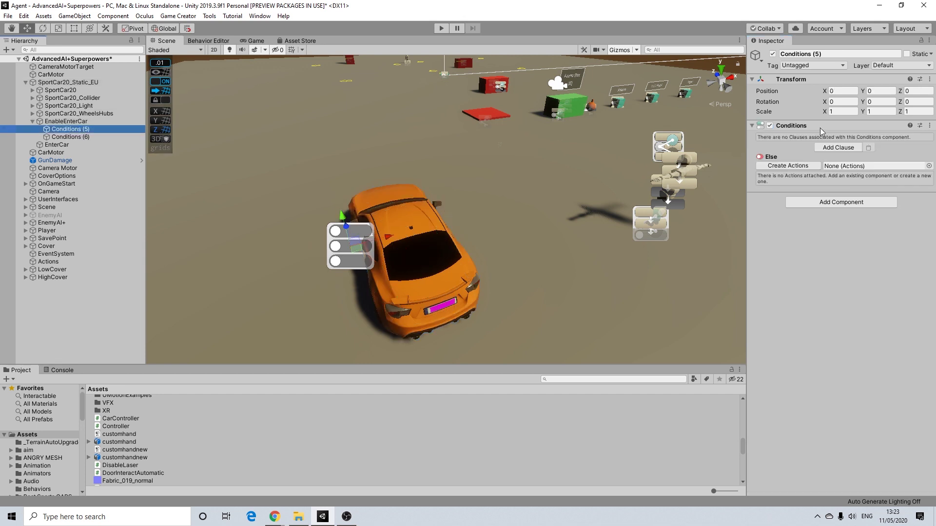
pyautogui.click(832, 148)
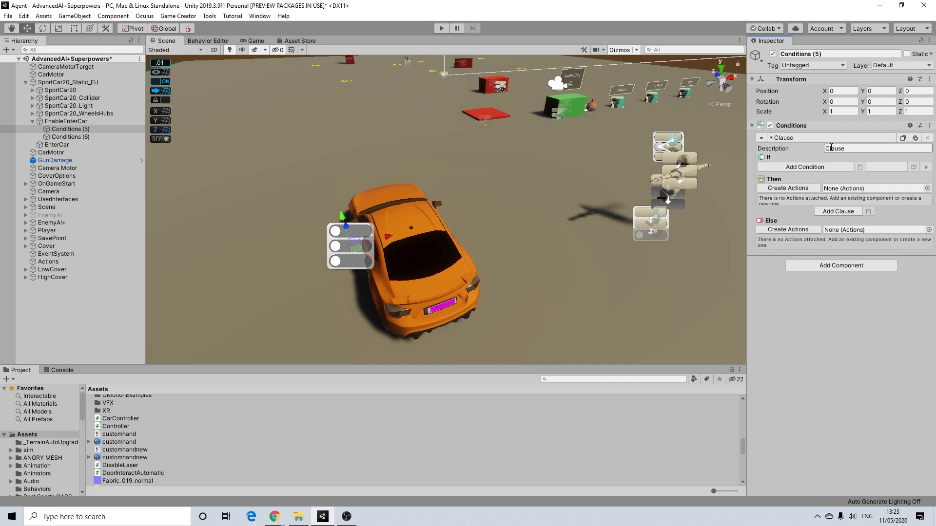
pyautogui.click(797, 167)
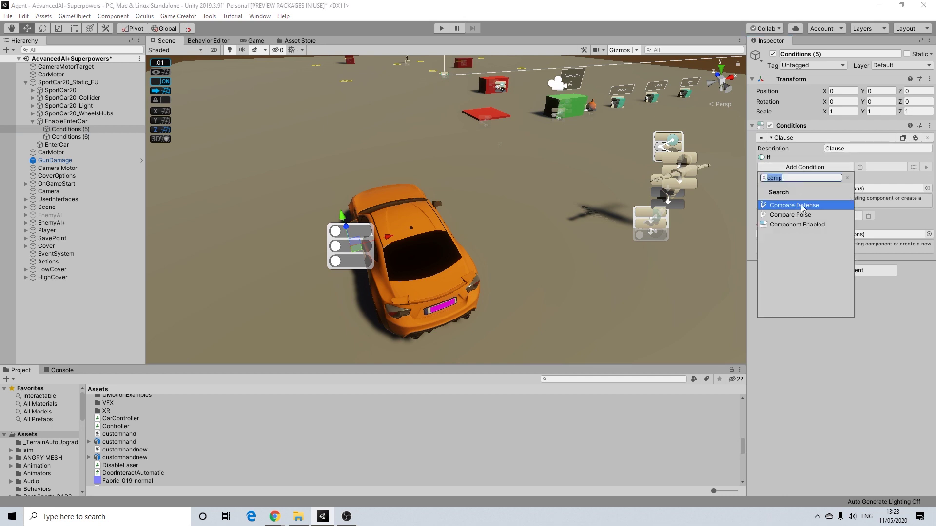
pyautogui.click(797, 224)
pyautogui.moveTo(61, 87); pyautogui.dragTo(891, 181)
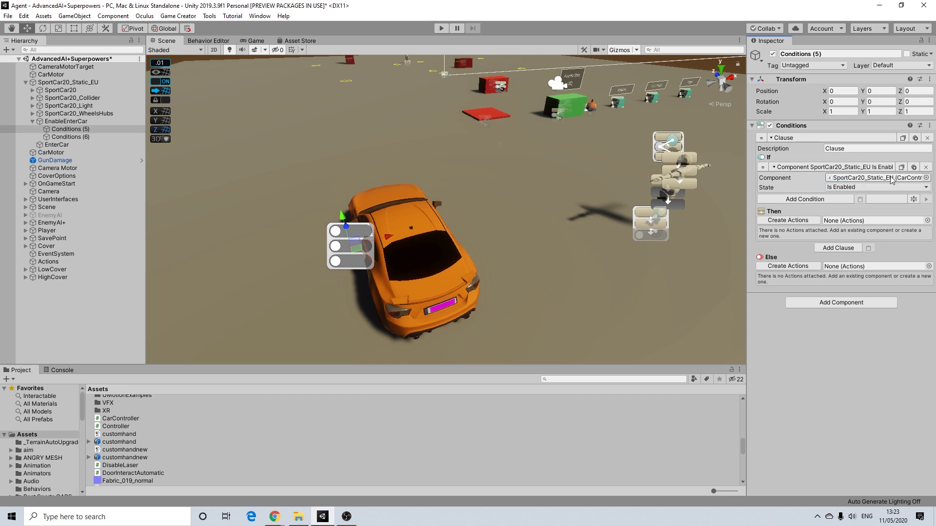
pyautogui.click(860, 188)
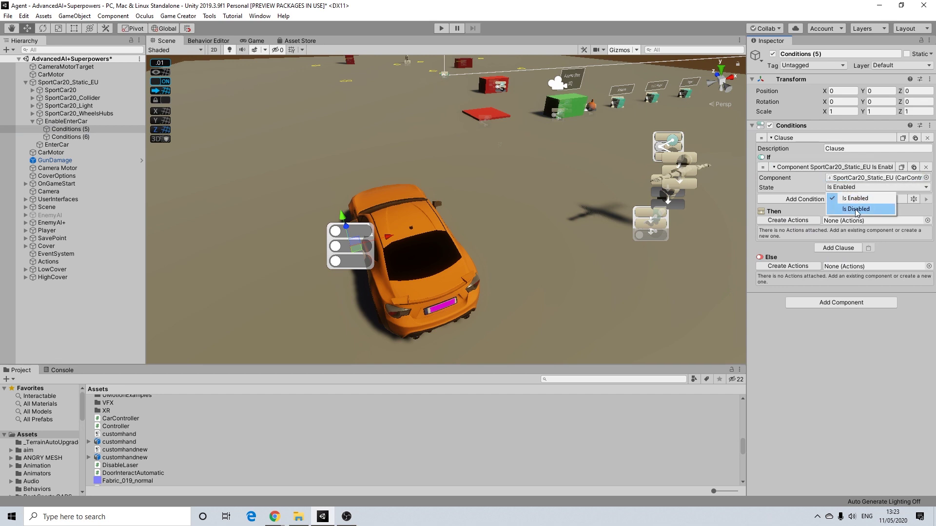
pyautogui.click(854, 209)
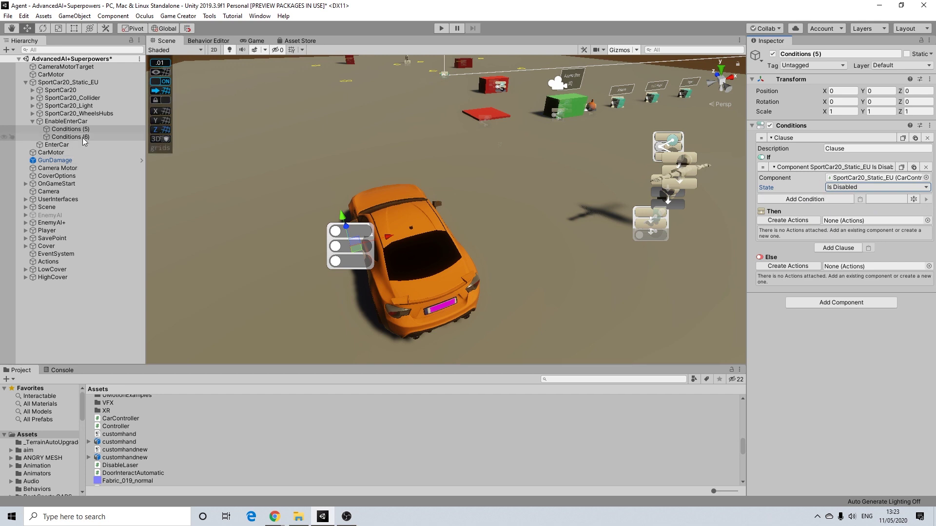
# - Add a clause to Conditions (6) and paste in the copied condition that the car's CarController Is Disabled
pyautogui.click(140, 137)
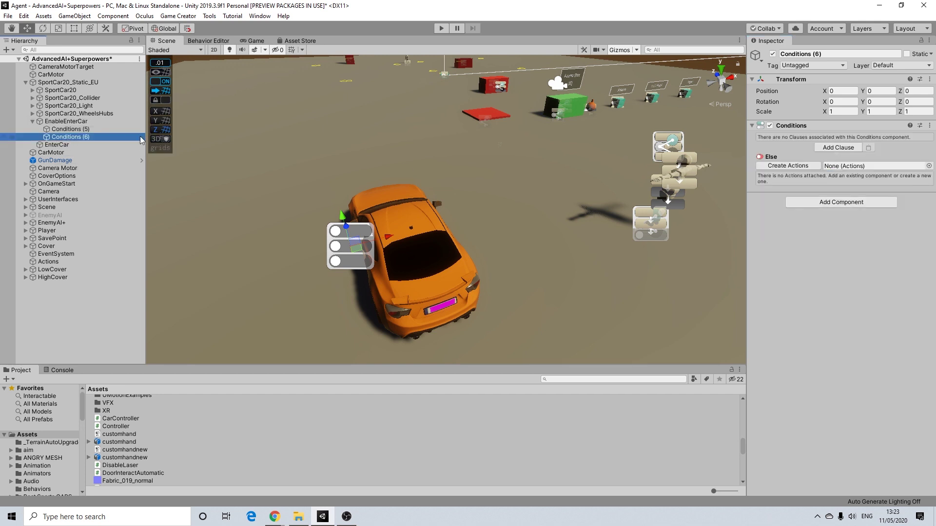
pyautogui.click(838, 147)
pyautogui.click(860, 167)
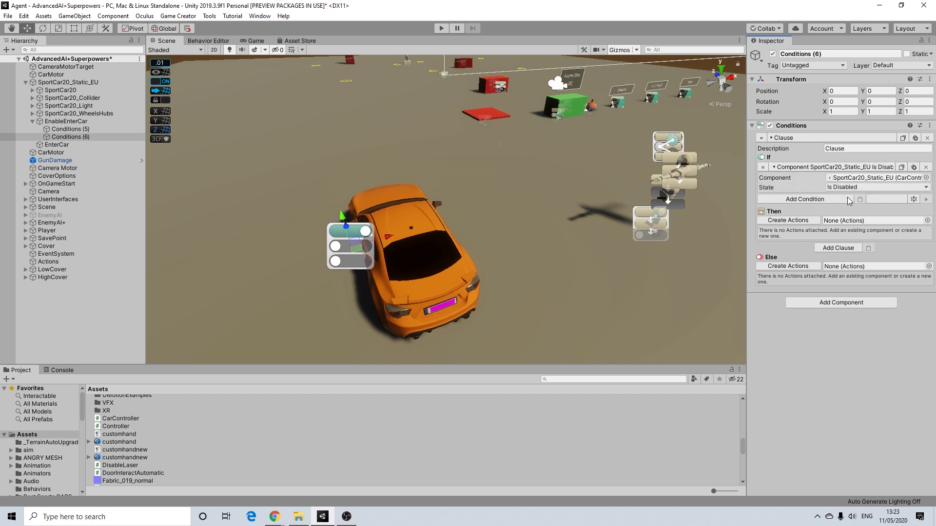
# - Create Then actions in Conditions (5) with a Set Active action that activates the EnterCar object
pyautogui.click(75, 128)
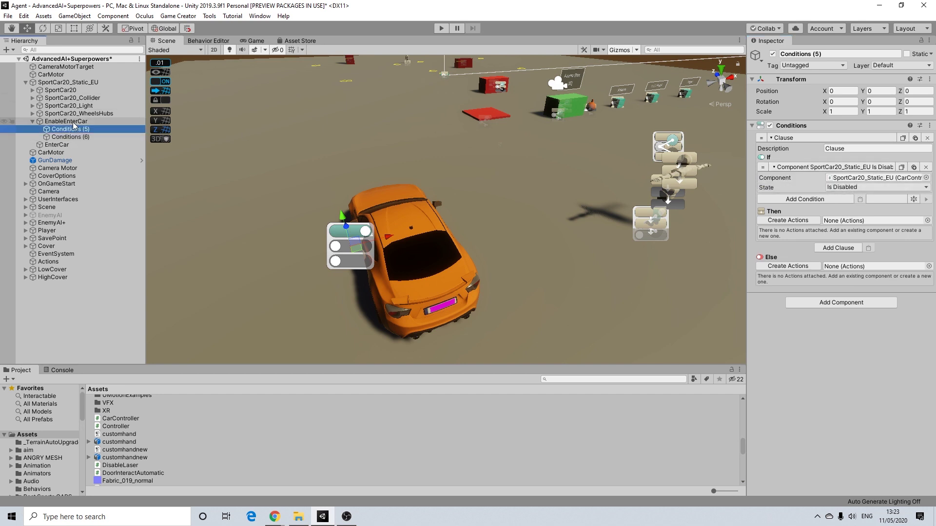
pyautogui.click(798, 220)
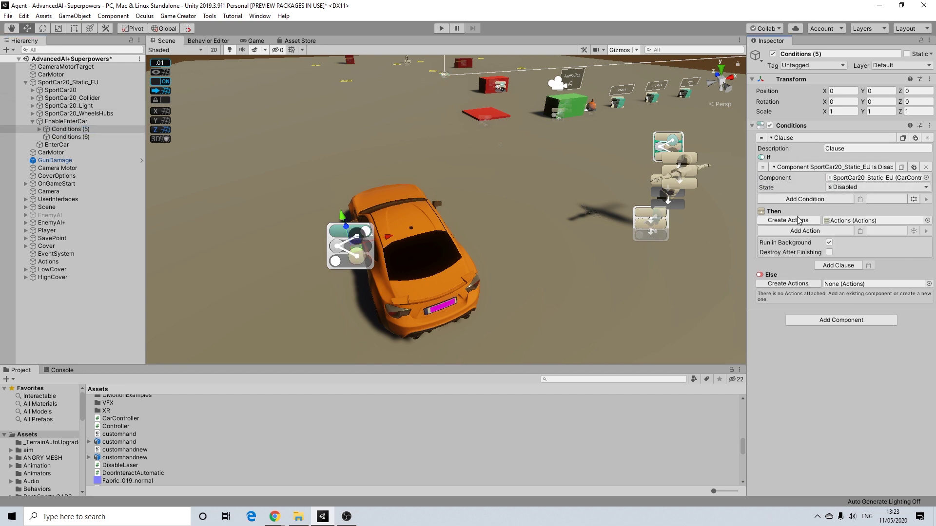
pyautogui.click(805, 231)
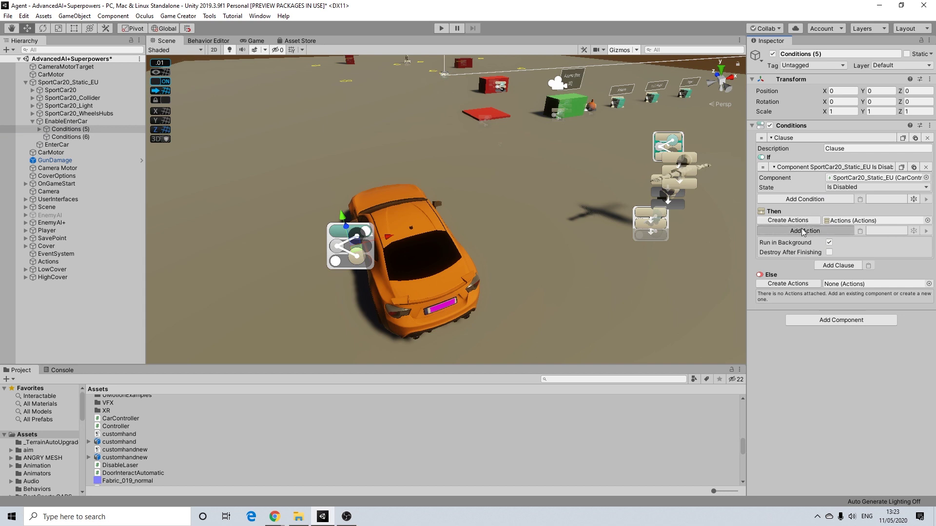
pyautogui.click(790, 298)
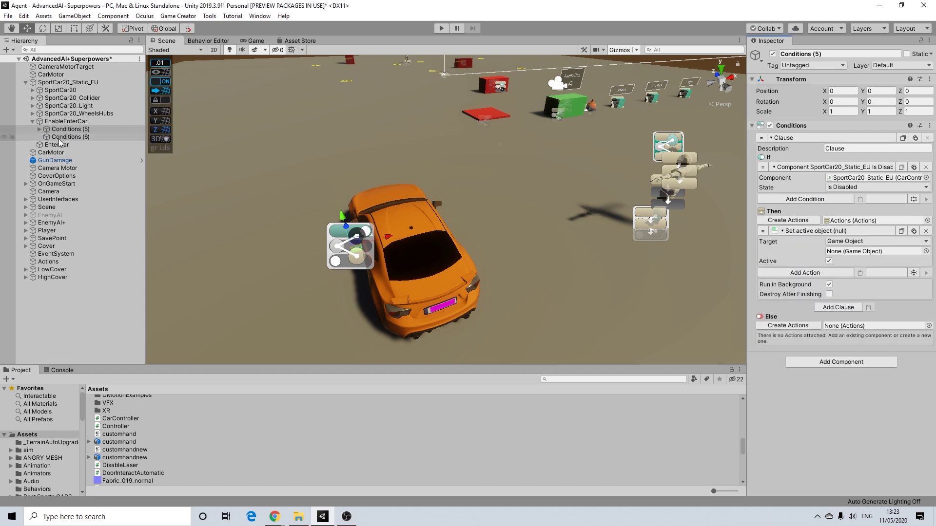
pyautogui.moveTo(66, 137); pyautogui.dragTo(854, 253)
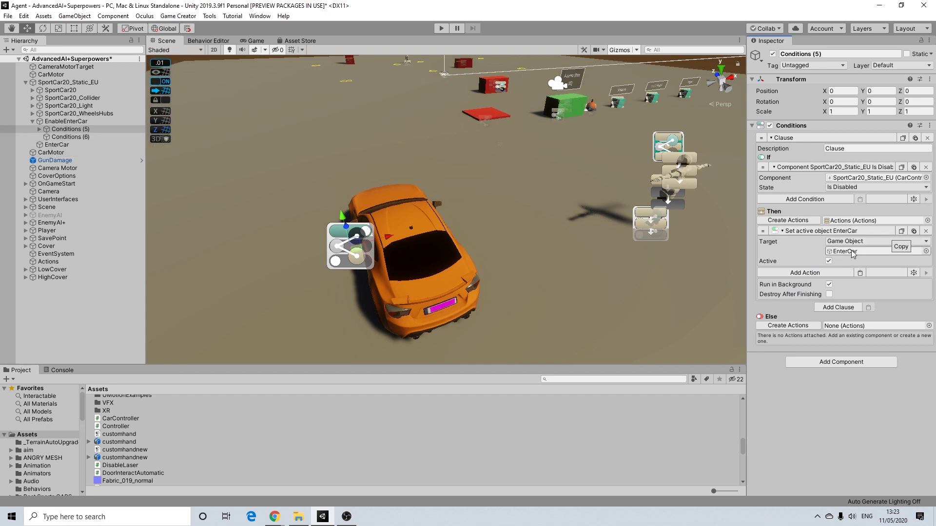
# - Create Then actions in Conditions (6), paste the copied Set Active action for EnterCar and set it to inactive
pyautogui.click(57, 137)
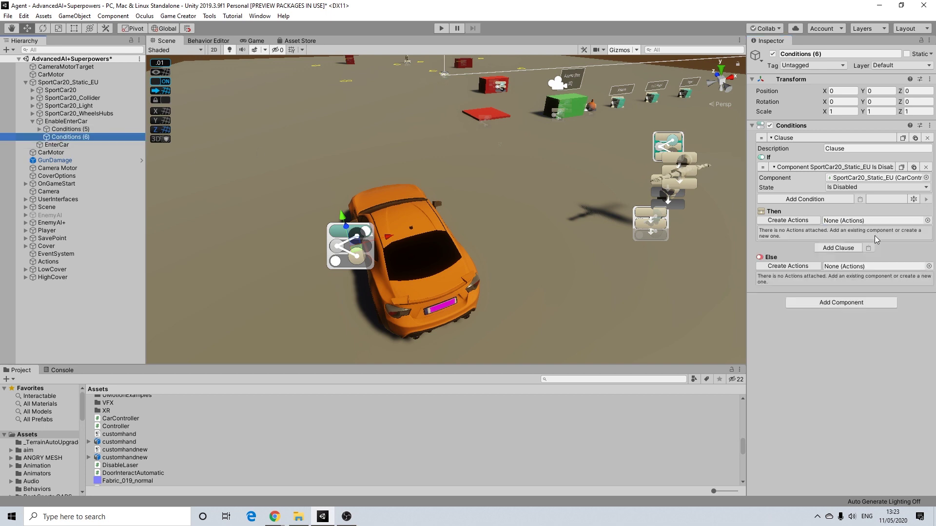
pyautogui.click(794, 220)
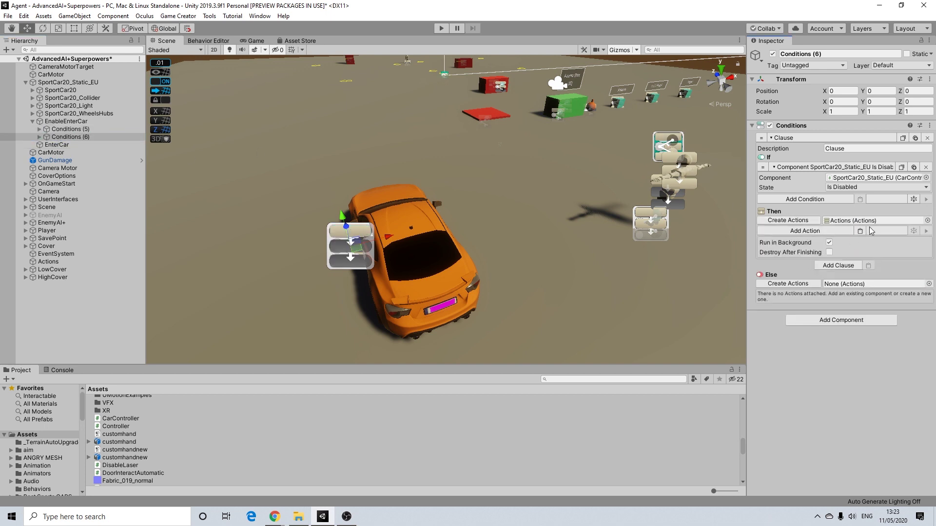
pyautogui.click(860, 232)
pyautogui.click(829, 261)
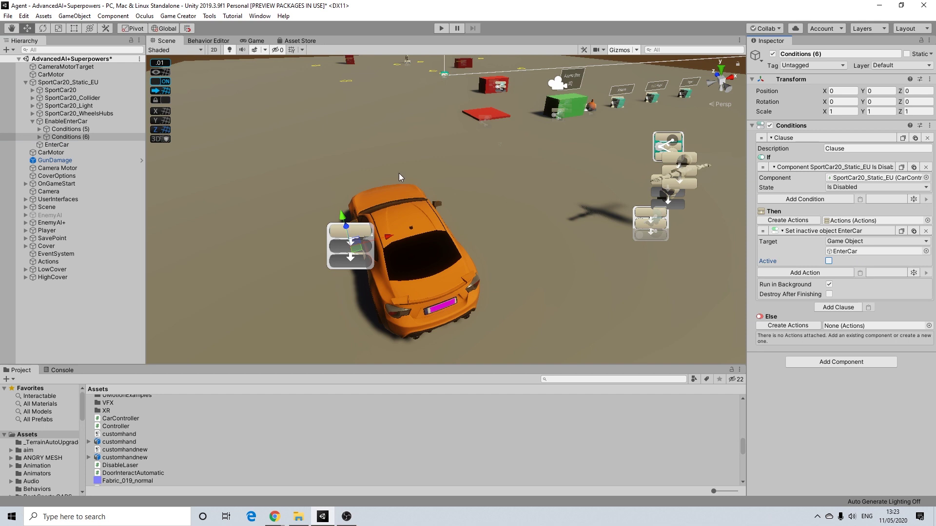
pyautogui.click(68, 129)
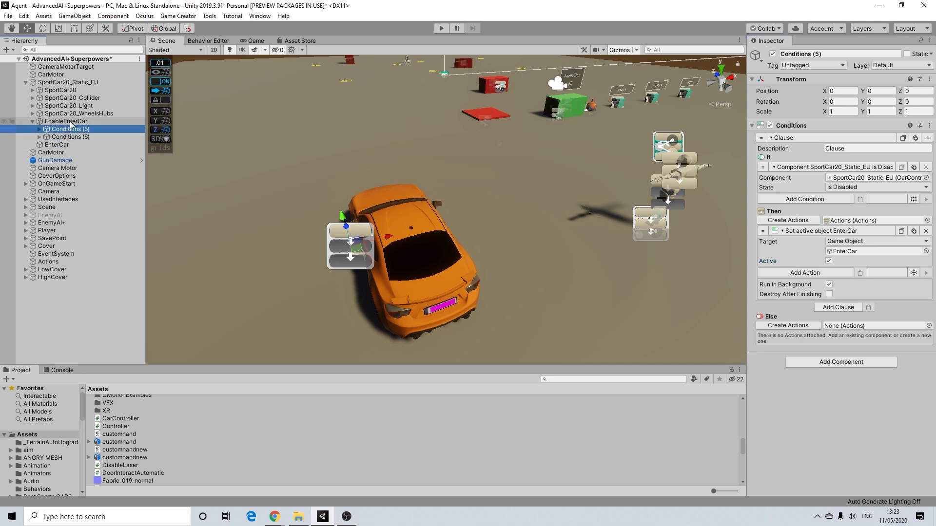
pyautogui.click(64, 121)
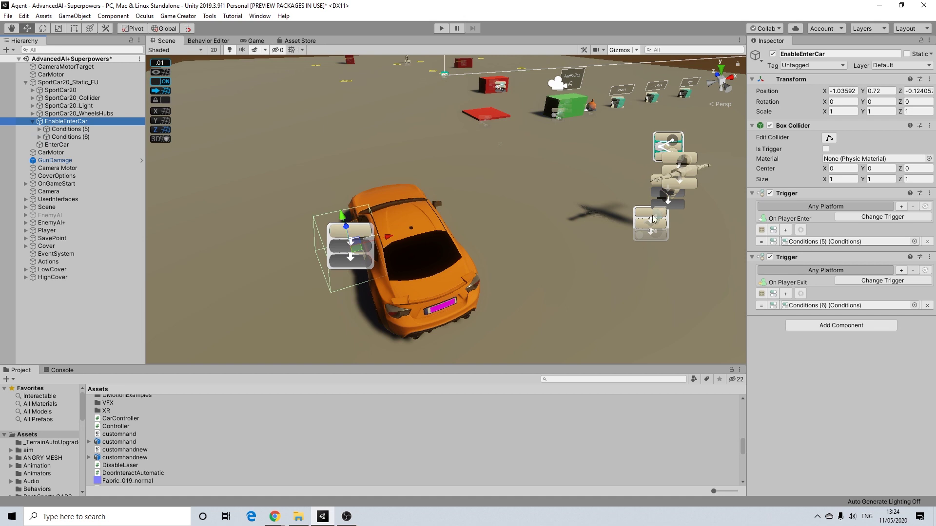
# - Create an empty child object under EnterCar and rename it Explanation
pyautogui.click(57, 145)
pyautogui.click(33, 121)
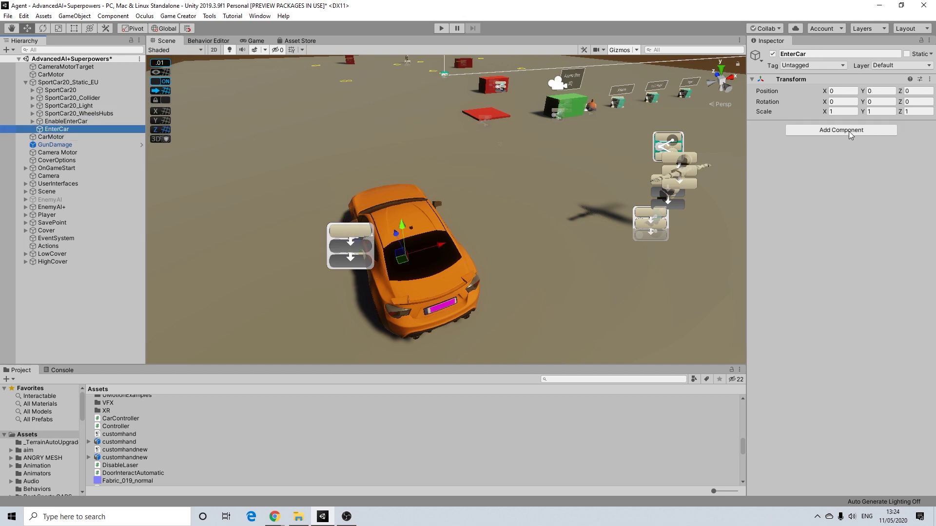
pyautogui.rightClick(70, 130)
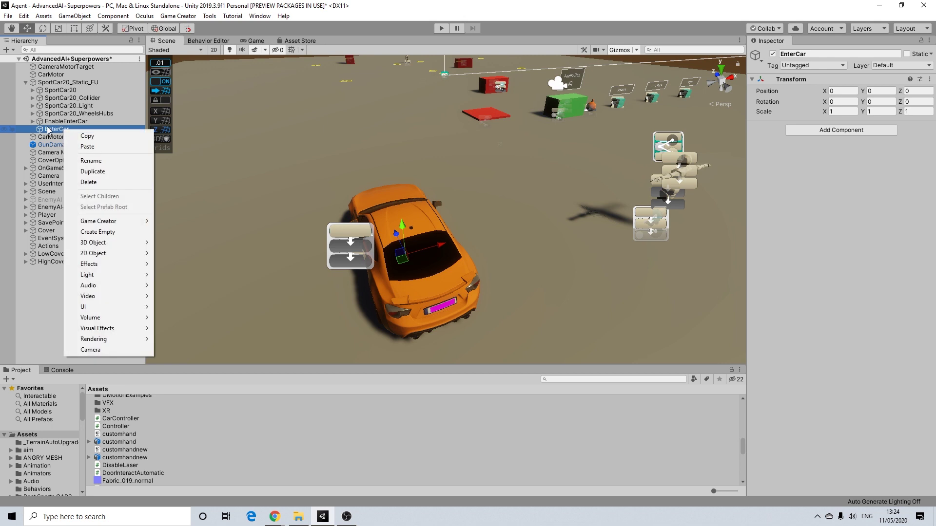
pyautogui.click(98, 232)
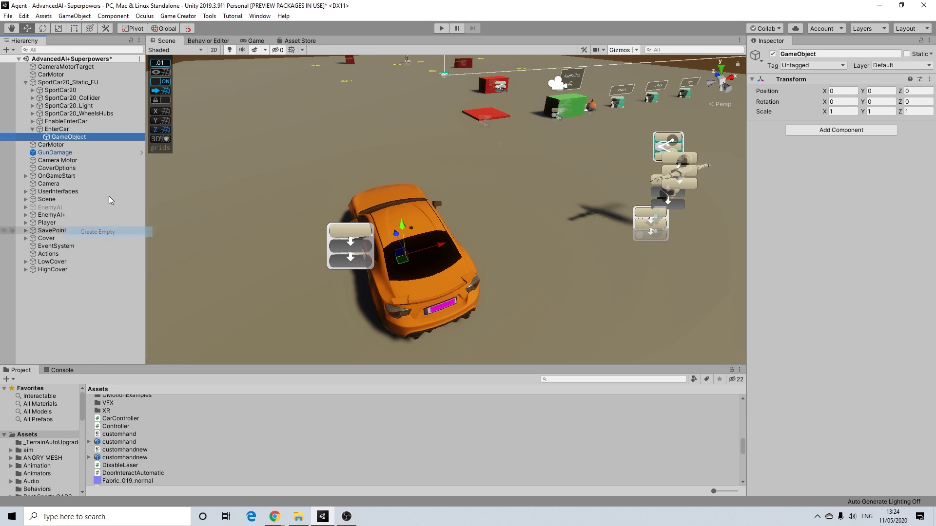
pyautogui.rightClick(72, 139)
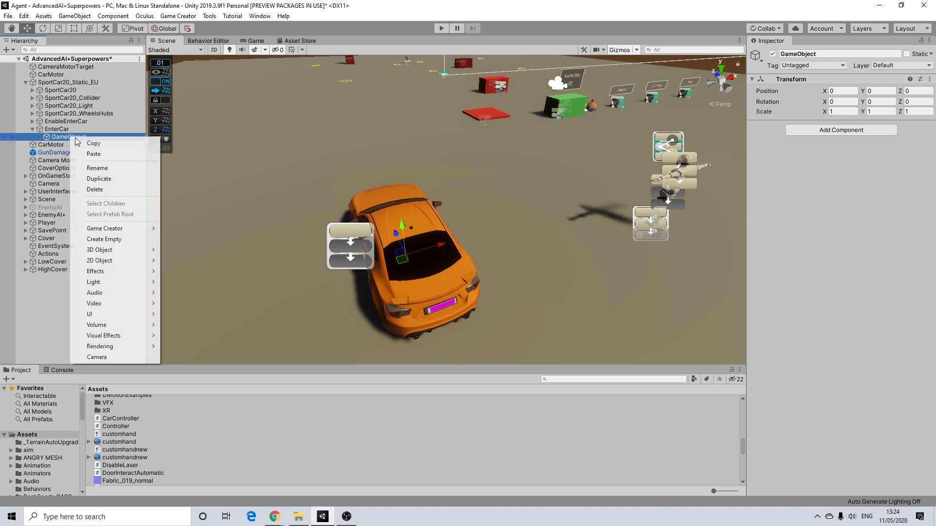
pyautogui.click(97, 168)
pyautogui.write('Explanation')
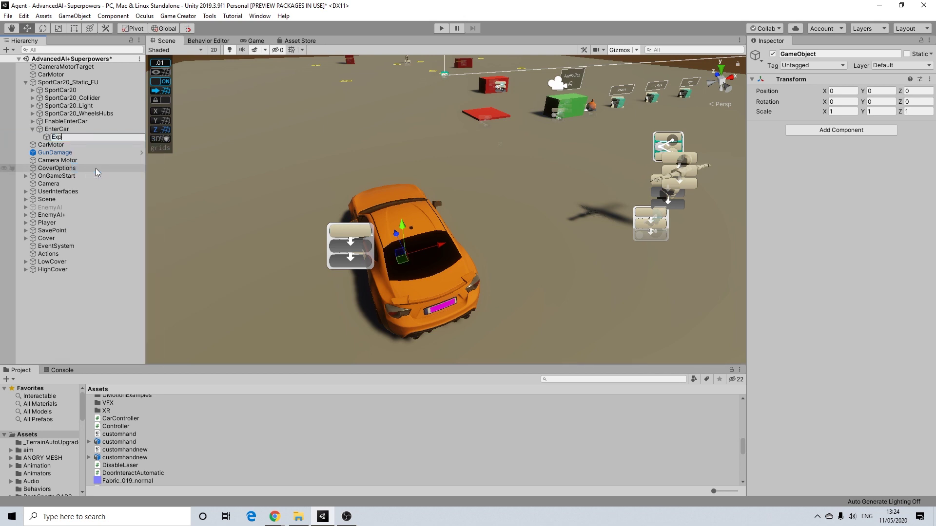
pyautogui.press('Return')
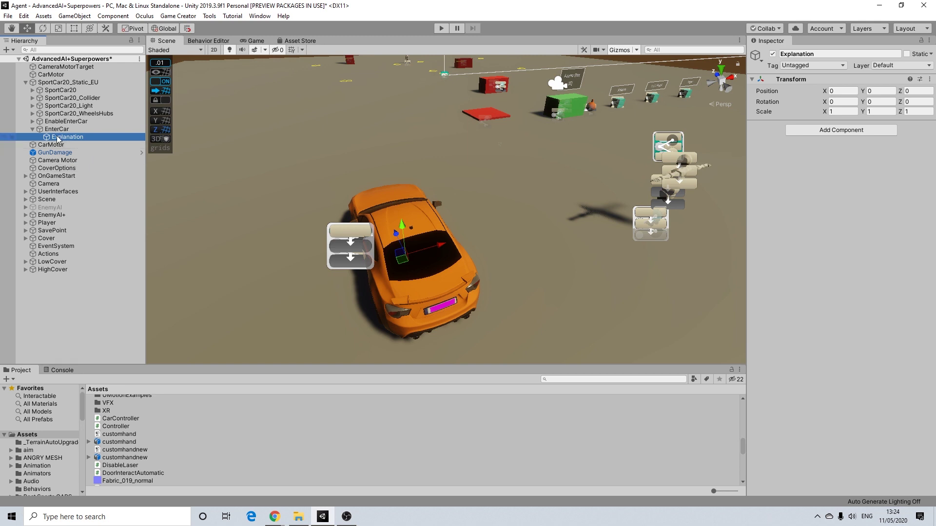
# - Add a Canvas component to the Explanation object
pyautogui.click(821, 132)
pyautogui.write('ca')
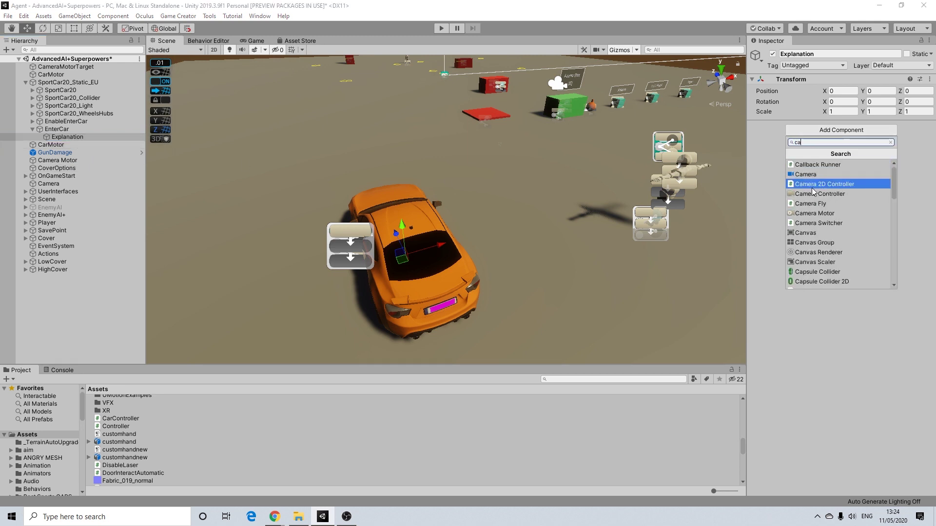
pyautogui.click(808, 234)
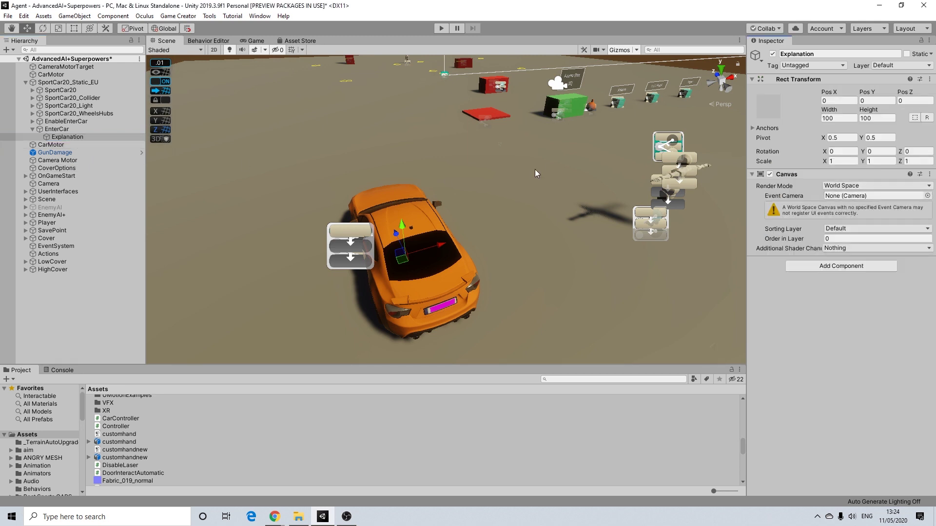
# - Rotate the Explanation canvas 90 degrees about Y and set its width to 2 and height to 1
pyautogui.scroll(-5, 534, 171)
pyautogui.scroll(-2, 533, 173)
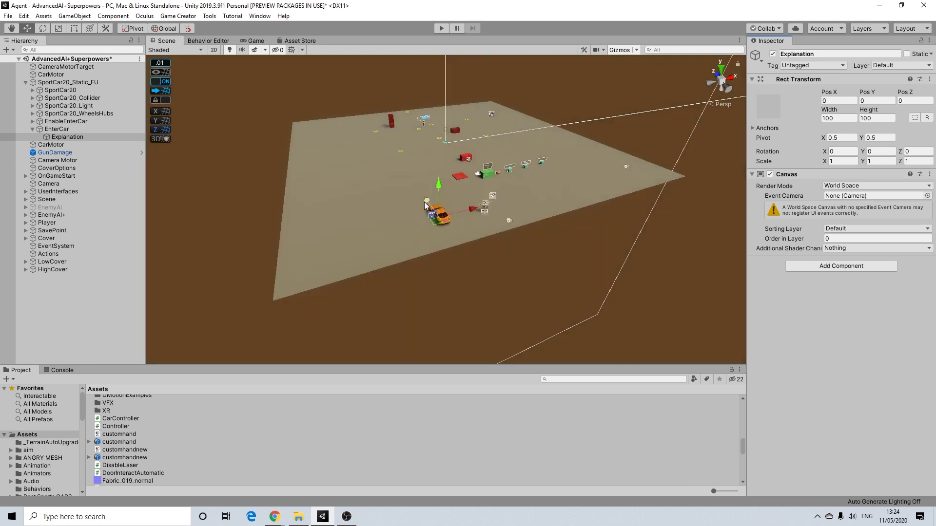
pyautogui.press('e')
pyautogui.moveTo(448, 247); pyautogui.dragTo(308, 247)
pyautogui.click(836, 118)
pyautogui.write('2')
pyautogui.click(877, 119)
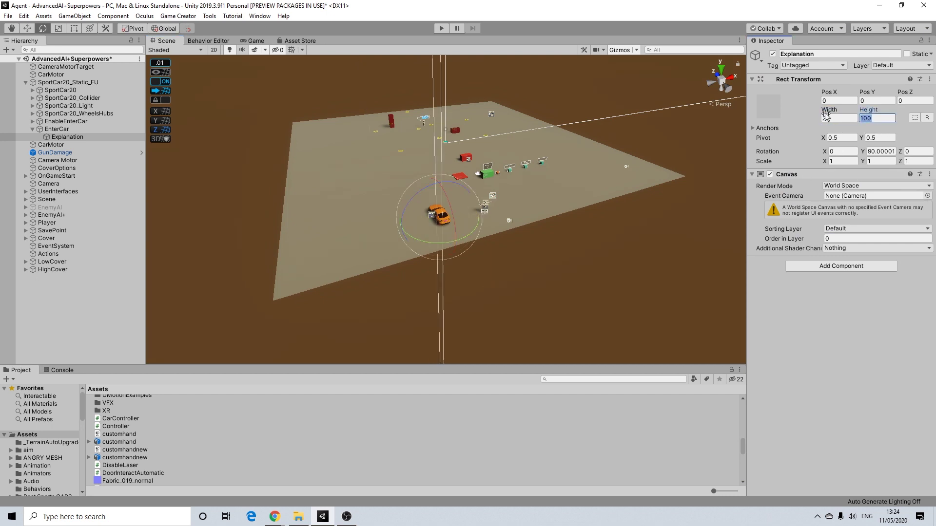
pyautogui.write('1')
pyautogui.press('Return')
# - Move the Explanation canvas up beside the car's door, to about X -0.84, Y 1.38, Z 0
pyautogui.press('w')
pyautogui.scroll(5, 432, 243)
pyautogui.scroll(5, 429, 239)
pyautogui.keyDown('alt'); pyautogui.moveTo(348, 239); pyautogui.dragTo(417, 168); pyautogui.keyUp('alt')
pyautogui.press('f')
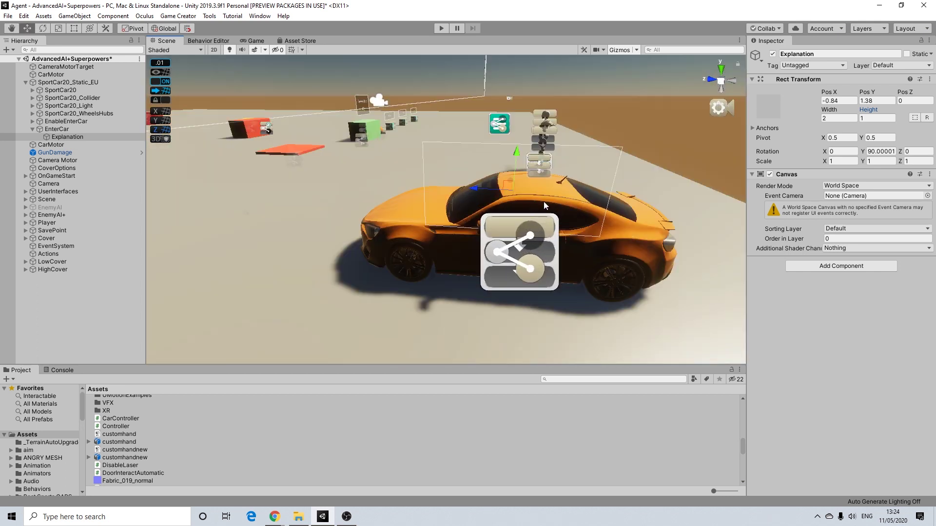
pyautogui.moveTo(545, 205); pyautogui.dragTo(512, 209, button='middle')
pyautogui.moveTo(511, 209)
pyautogui.keyDown('alt'); pyautogui.mouseDown()
pyautogui.moveTo(541, 207)
pyautogui.moveTo(523, 207)
pyautogui.mouseUp(); pyautogui.keyUp('alt')
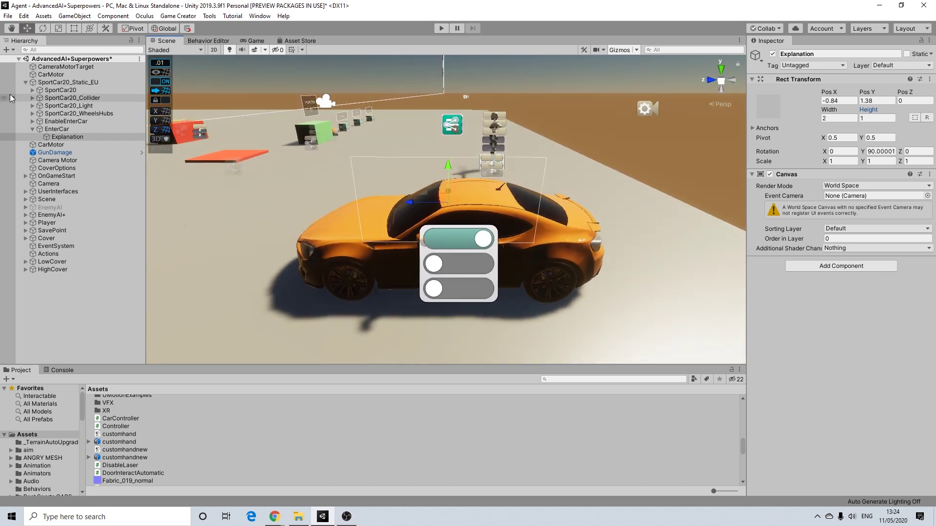
# - Add a UI Image under the Explanation canvas and set its width to 2 and height to 0.5
pyautogui.rightClick(57, 137)
pyautogui.moveTo(130, 314)
pyautogui.click(179, 337)
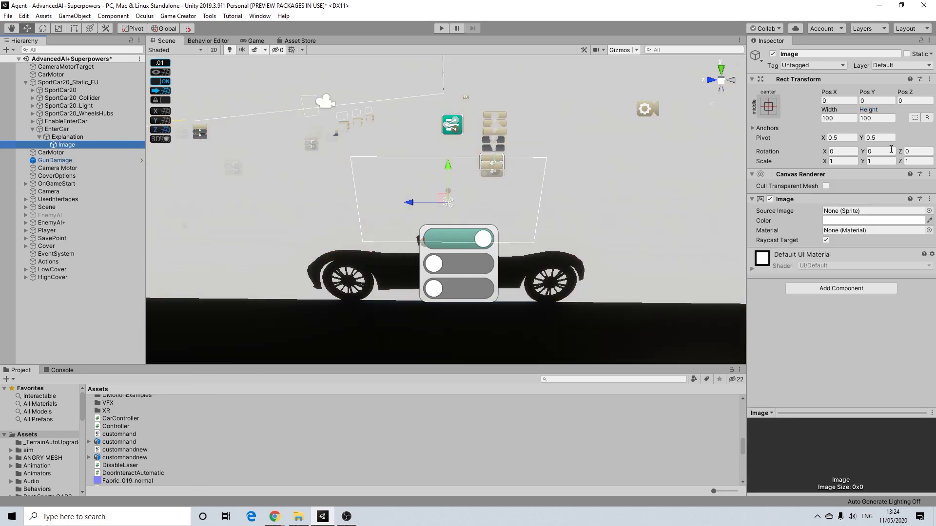
pyautogui.click(841, 121)
pyautogui.write('2')
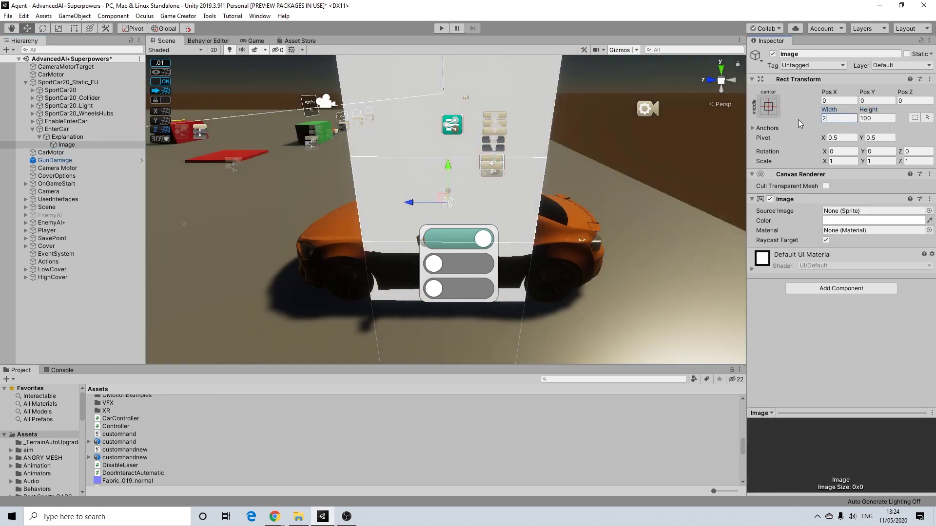
pyautogui.click(878, 118)
pyautogui.write('0.2')
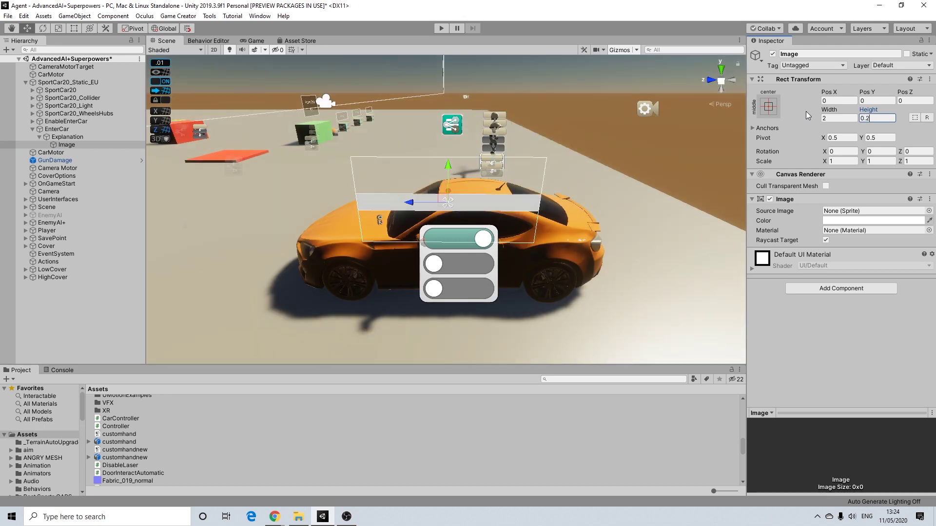
pyautogui.press('BackSpace')
pyautogui.write('5')
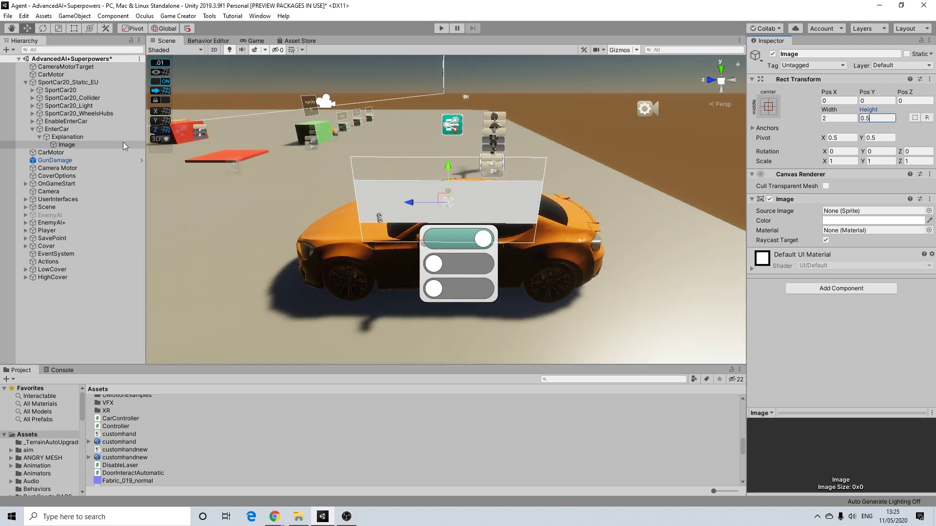
# - Add a UI Text object under the Explanation canvas with the text "Press 7 To Enter Car"
pyautogui.rightClick(69, 137)
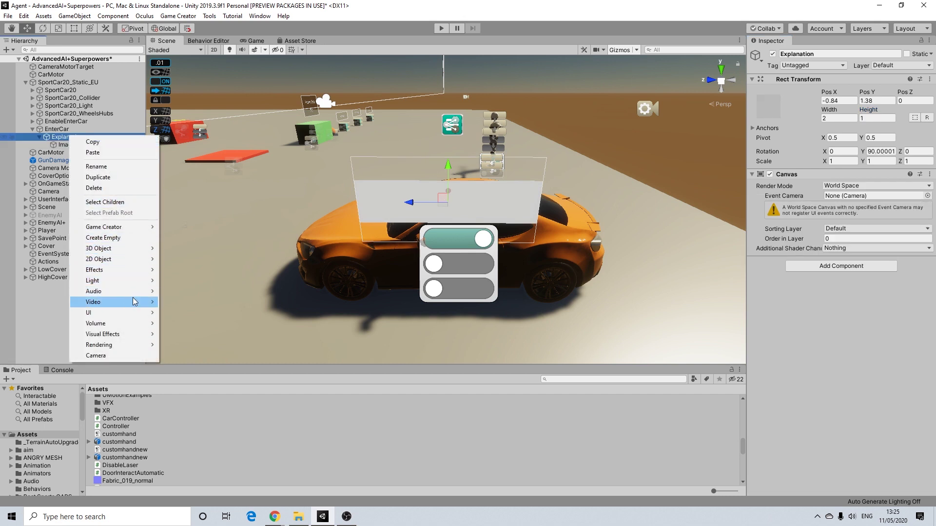
pyautogui.moveTo(151, 312)
pyautogui.click(184, 312)
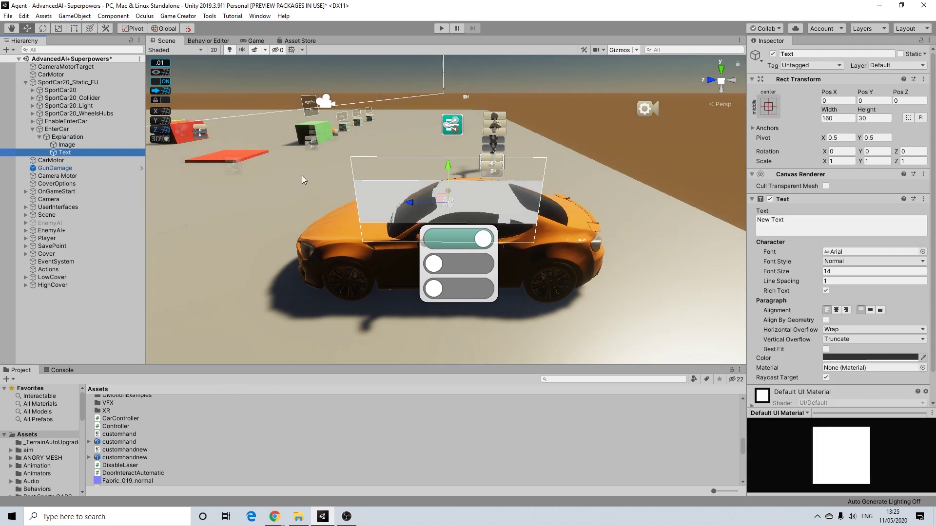
pyautogui.scroll(-10, 502, 157)
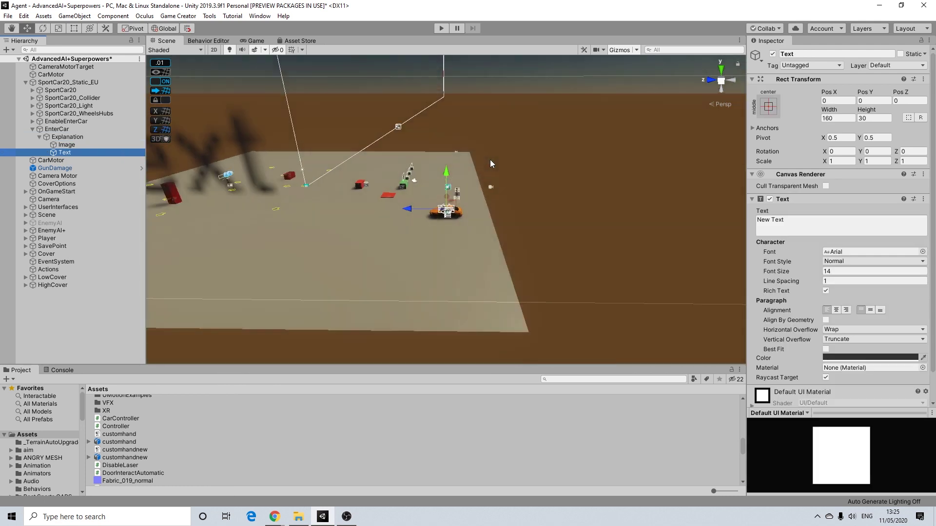
pyautogui.moveTo(809, 229); pyautogui.dragTo(642, 230)
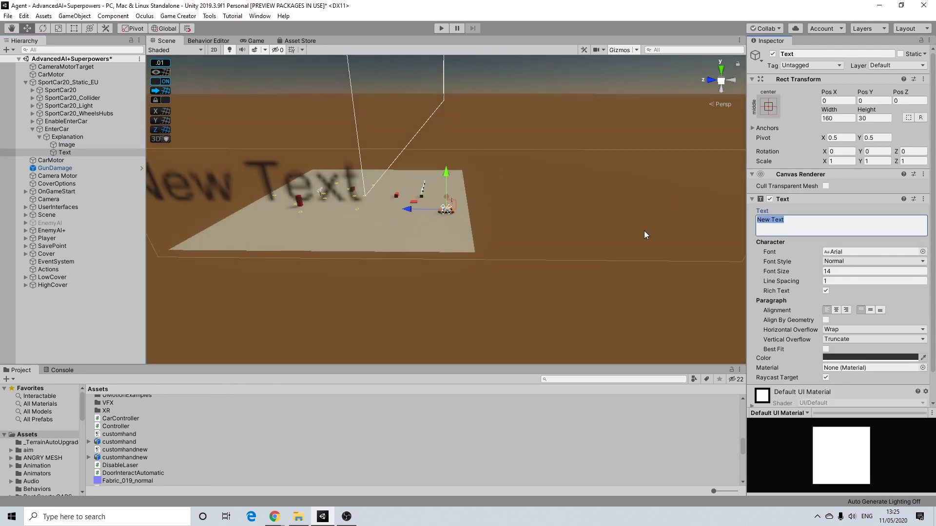
pyautogui.write('Press')
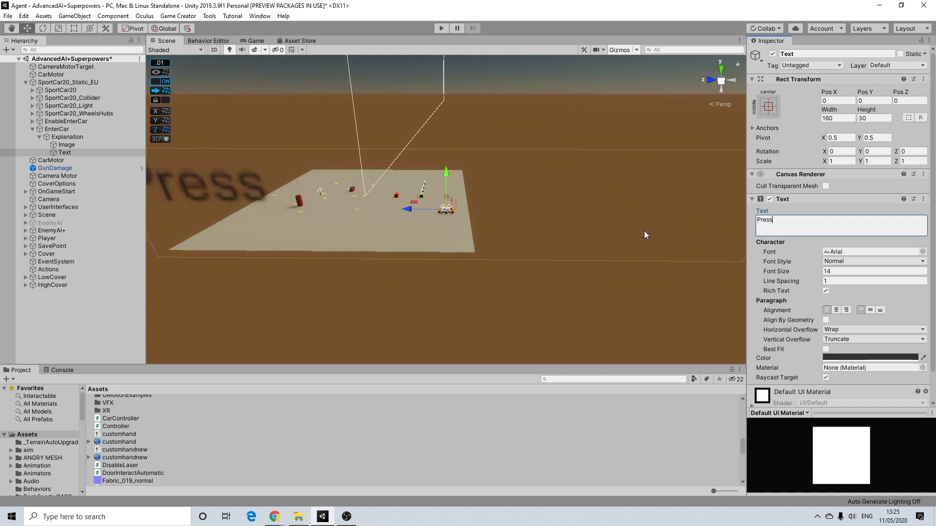
pyautogui.write(' 7 To ')
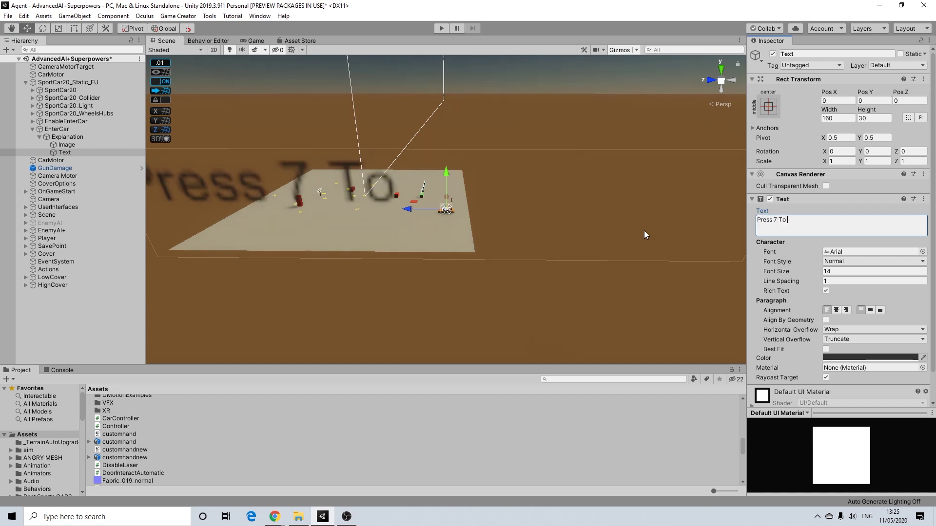
pyautogui.write('Enter Car')
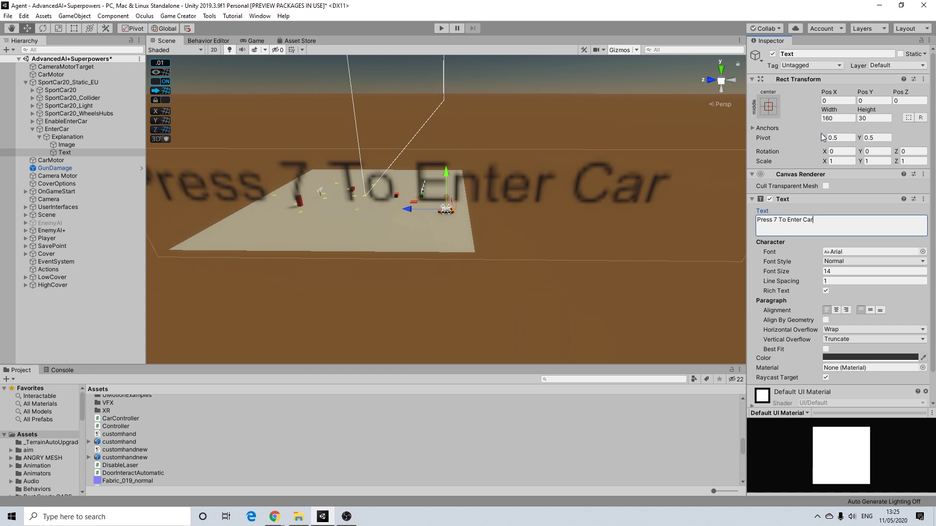
# - Scale the prompt text to 0.01 in X and Y
pyautogui.click(832, 163)
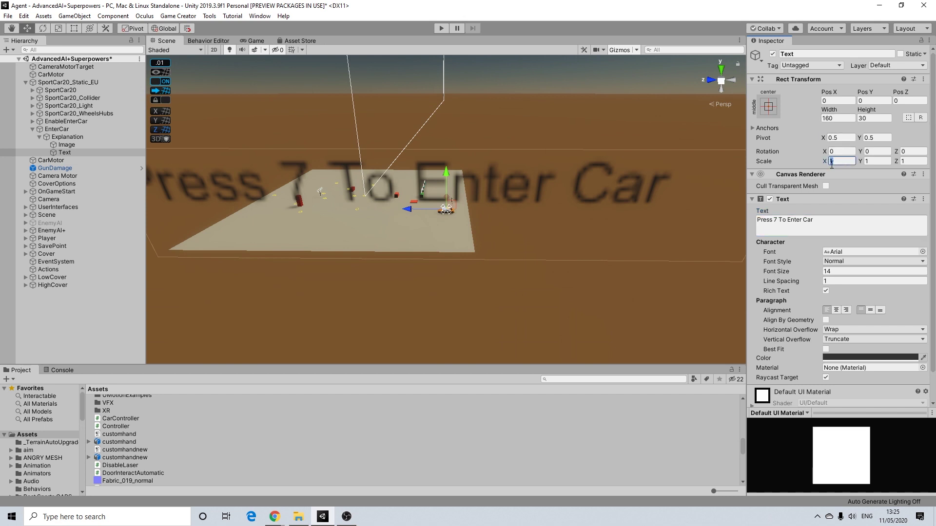
pyautogui.write('0.01')
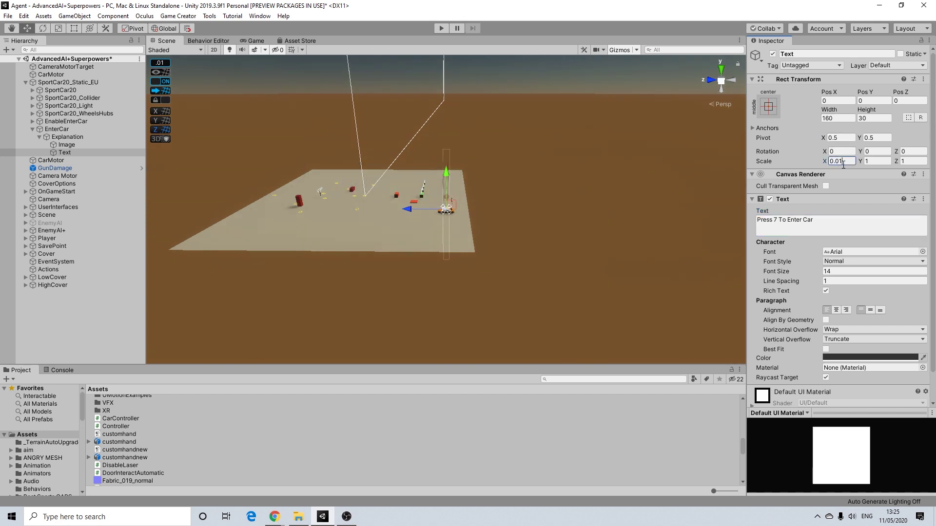
pyautogui.click(877, 161)
pyautogui.write('0.01')
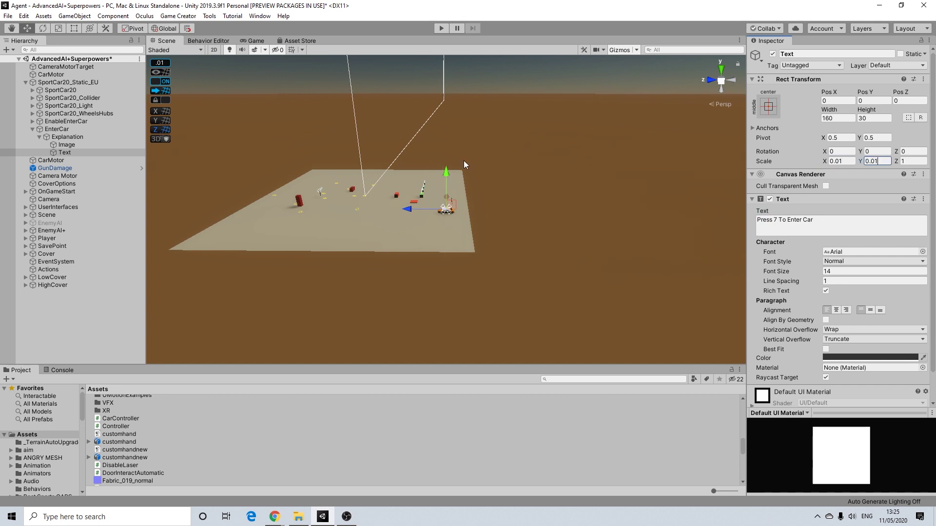
pyautogui.scroll(6, 399, 209)
pyautogui.scroll(5, 406, 211)
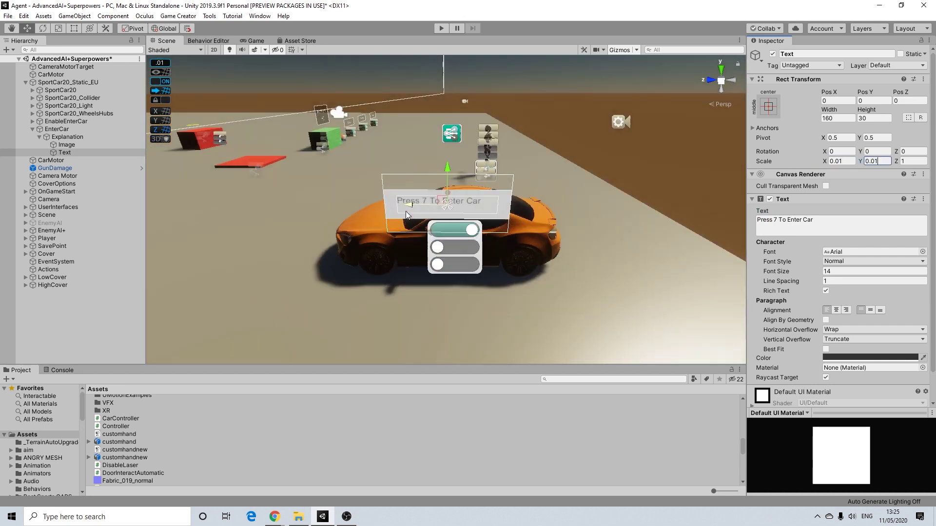
# - Centre the prompt text horizontally and vertically, set its horizontal overflow to Overflow and its font size to 20
pyautogui.click(837, 310)
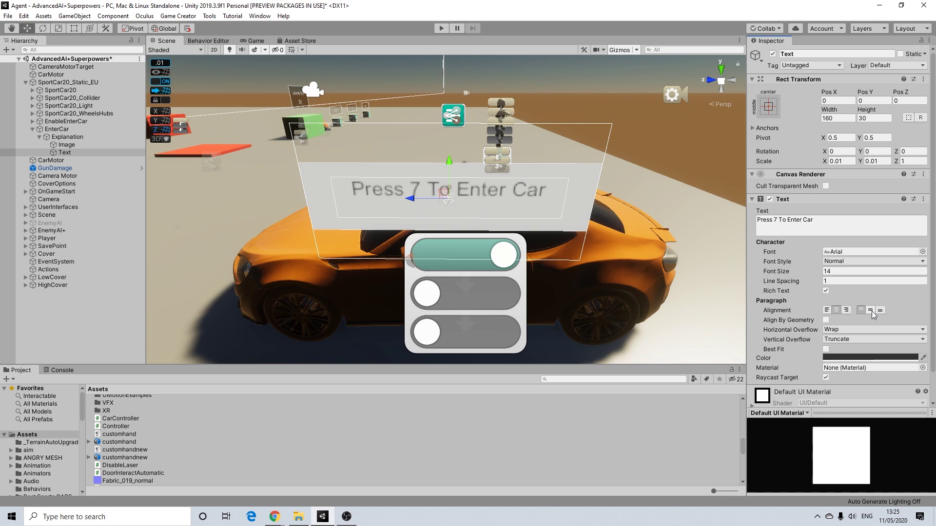
pyautogui.click(870, 311)
pyautogui.click(872, 330)
pyautogui.click(838, 357)
pyautogui.click(837, 271)
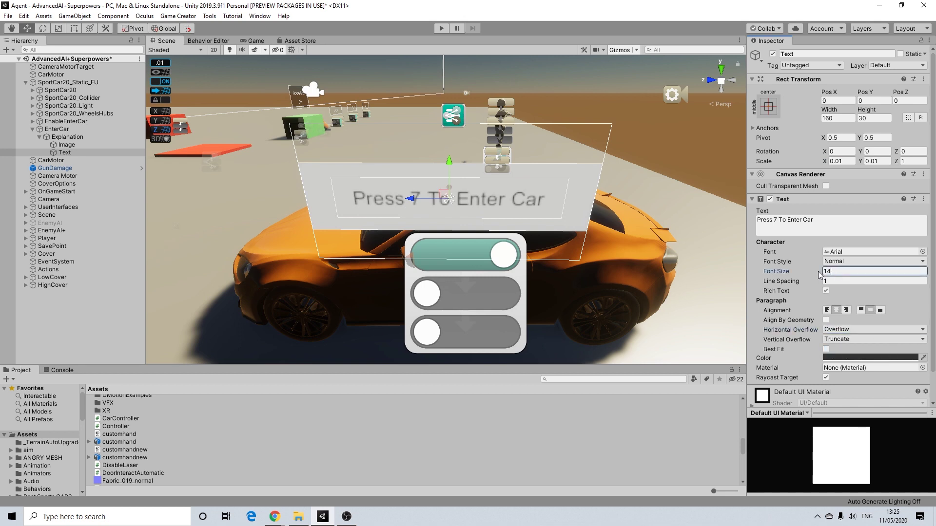
pyautogui.write('20')
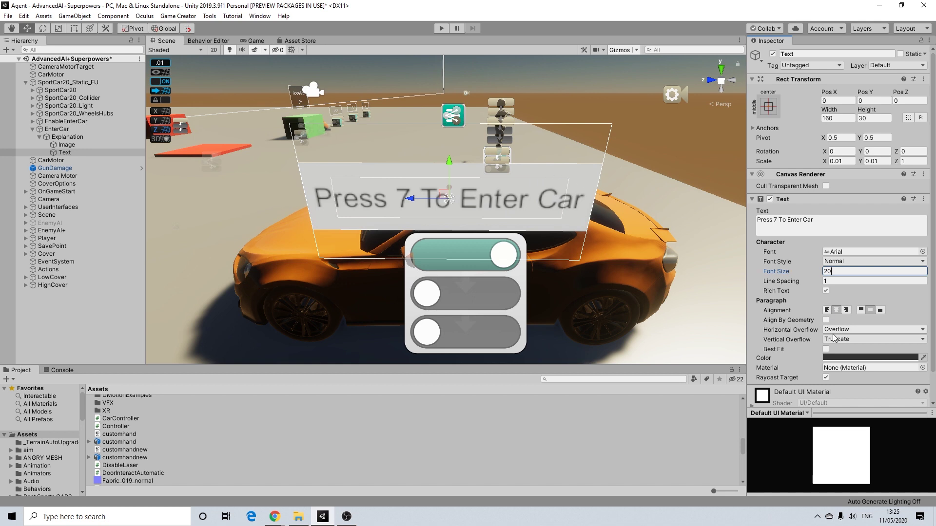
# - Colour the prompt text white and make the Image behind it black with an alpha of 82
pyautogui.click(833, 359)
pyautogui.moveTo(874, 273); pyautogui.dragTo(850, 262)
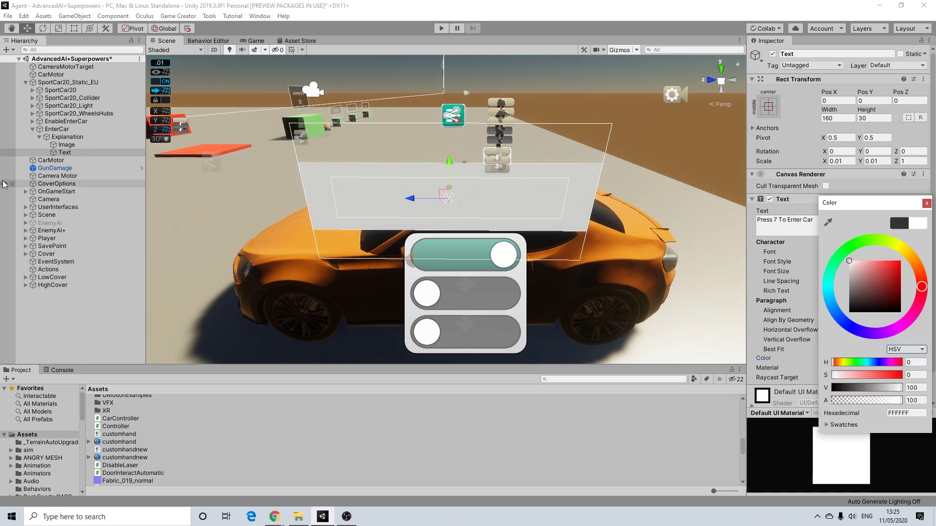
pyautogui.click(80, 152)
pyautogui.click(66, 145)
pyautogui.click(872, 221)
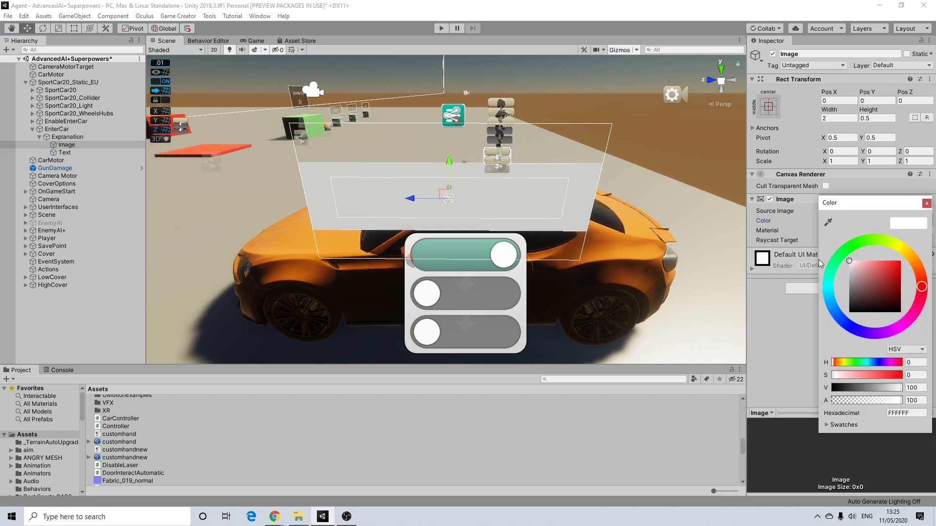
pyautogui.moveTo(871, 296); pyautogui.dragTo(782, 353)
pyautogui.moveTo(891, 403)
pyautogui.mouseDown()
pyautogui.moveTo(881, 405)
pyautogui.moveTo(889, 405)
pyautogui.mouseUp()
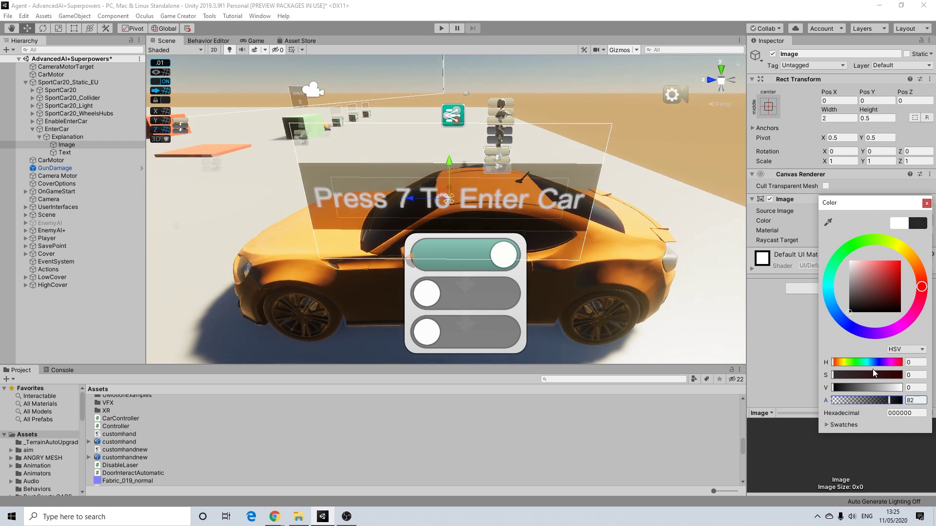
pyautogui.click(624, 80)
# - Add a Game Creator Marker as a child of EnterCar
pyautogui.scroll(-6, 624, 80)
pyautogui.press('alt')
pyautogui.press('alt')
pyautogui.moveTo(480, 140)
pyautogui.keyDown('alt'); pyautogui.mouseDown()
pyautogui.moveTo(472, 109)
pyautogui.moveTo(471, 130)
pyautogui.mouseUp(); pyautogui.keyUp('alt')
pyautogui.scroll(5, 441, 220)
pyautogui.keyDown('alt'); pyautogui.moveTo(421, 147); pyautogui.dragTo(390, 187); pyautogui.keyUp('alt')
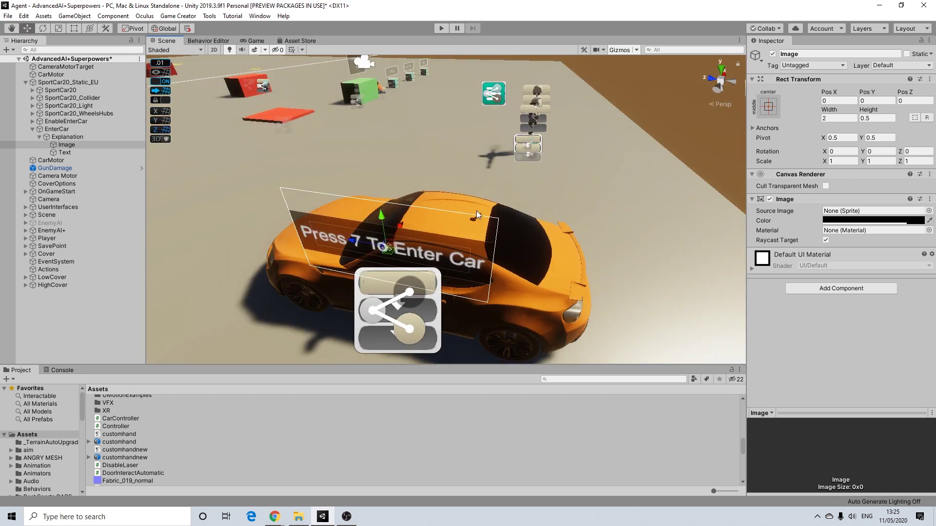
pyautogui.click(41, 140)
pyautogui.rightClick(53, 130)
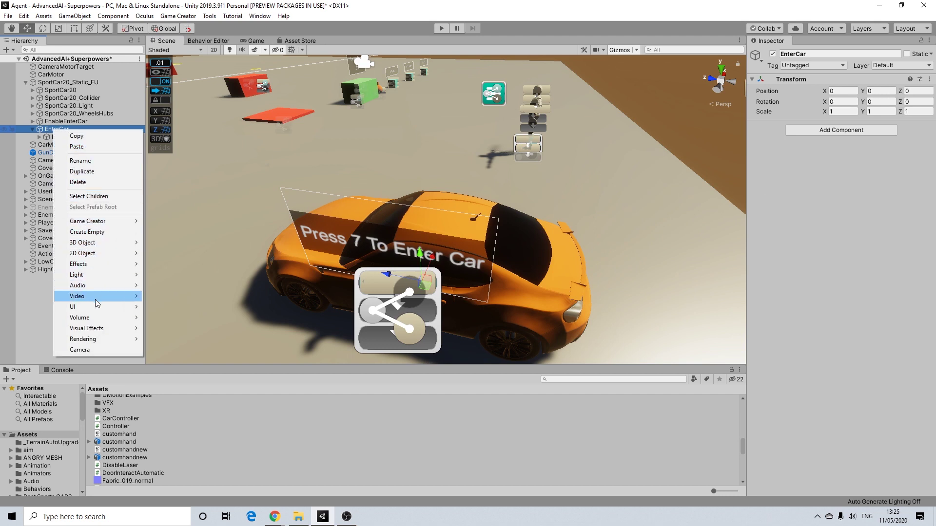
pyautogui.moveTo(124, 223)
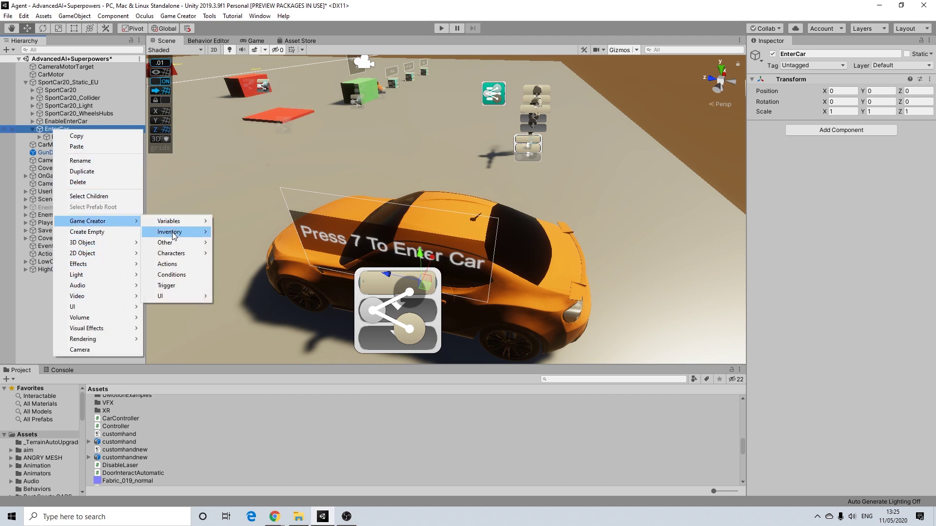
pyautogui.moveTo(197, 242)
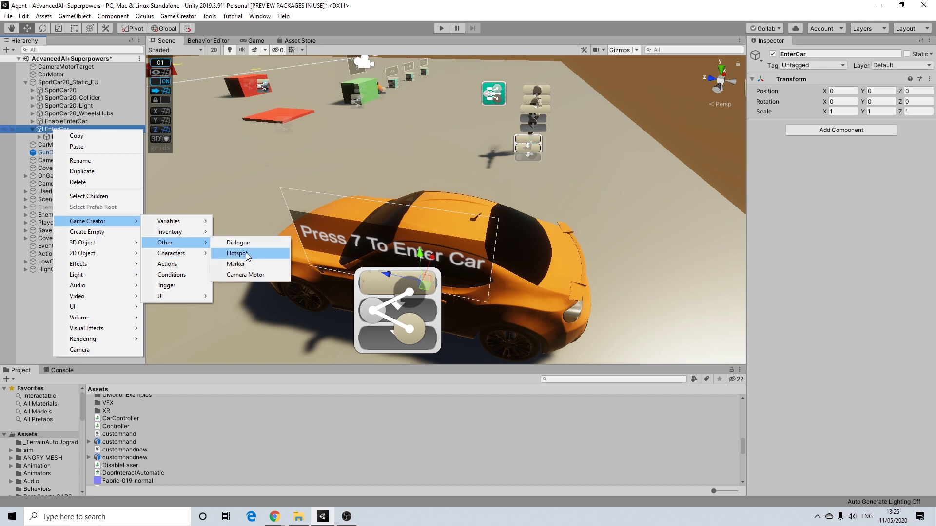
pyautogui.click(236, 264)
# - Move the marker to the driver's seat inside the car, at about X -0.27, Y 0.36, Z 0
pyautogui.press('f')
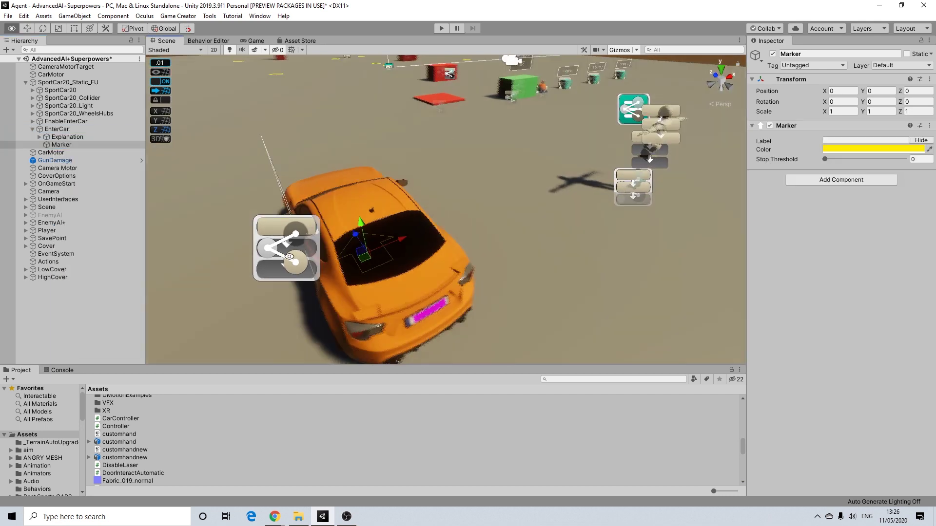
pyautogui.moveTo(244, 242); pyautogui.dragTo(390, 247, button='middle')
pyautogui.scroll(5, 394, 249)
pyautogui.moveTo(470, 268)
pyautogui.mouseDown(button='right')
pyautogui.moveTo(490, 259)
pyautogui.moveTo(423, 242)
pyautogui.mouseUp(button='right')
pyautogui.scroll(-3, 524, 248)
pyautogui.moveTo(512, 225)
pyautogui.mouseDown()
pyautogui.moveTo(542, 214)
pyautogui.moveTo(525, 230)
pyautogui.moveTo(598, 274)
pyautogui.moveTo(773, 265)
pyautogui.moveTo(634, 239)
pyautogui.moveTo(590, 220)
pyautogui.moveTo(592, 259)
pyautogui.moveTo(503, 268)
pyautogui.mouseUp()
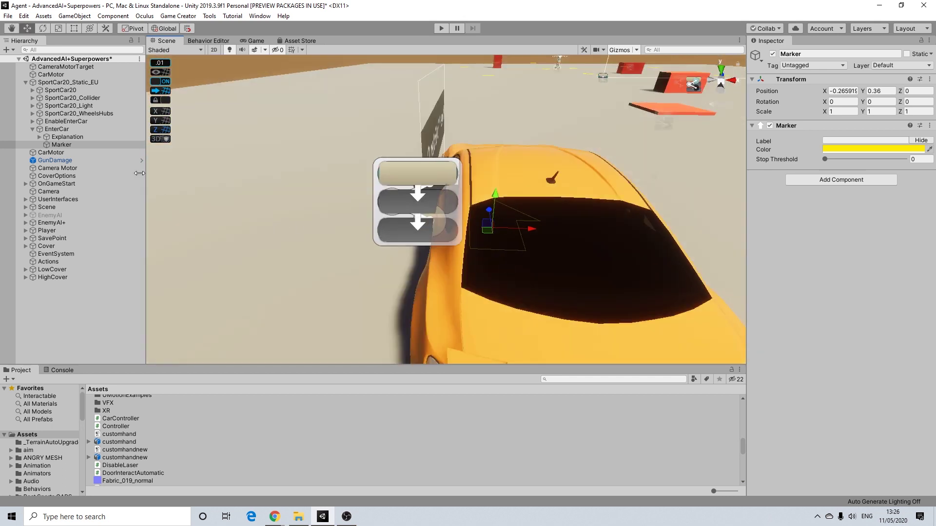
# - Rename the marker inside the car as MarkerIn
pyautogui.rightClick(57, 145)
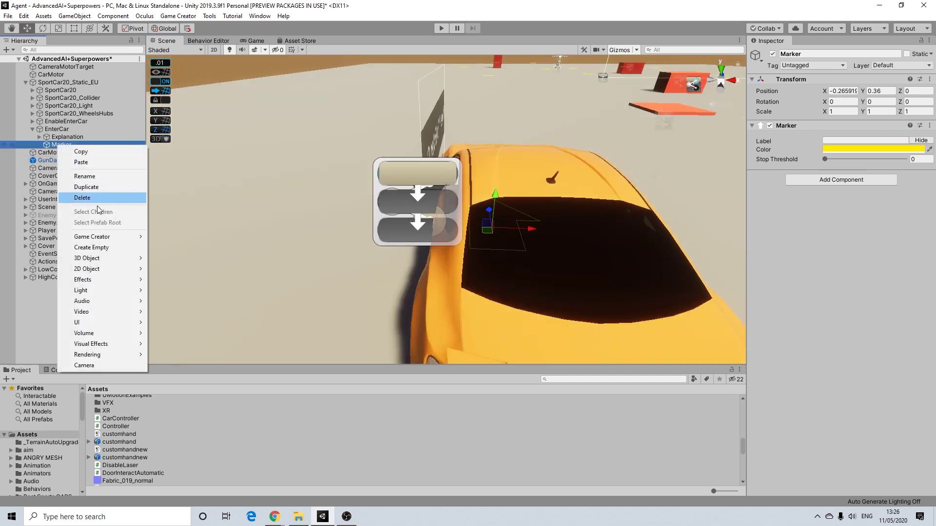
pyautogui.click(78, 176)
pyautogui.click(79, 148)
pyautogui.write('In')
pyautogui.press('Return')
# - Duplicate MarkerIn, move the copy outside beside the door to about X -1.63, and rename it MarkerOut
pyautogui.hotkey('ctrl', 'd')
pyautogui.moveTo(538, 229); pyautogui.dragTo(410, 209)
pyautogui.rightClick(76, 153)
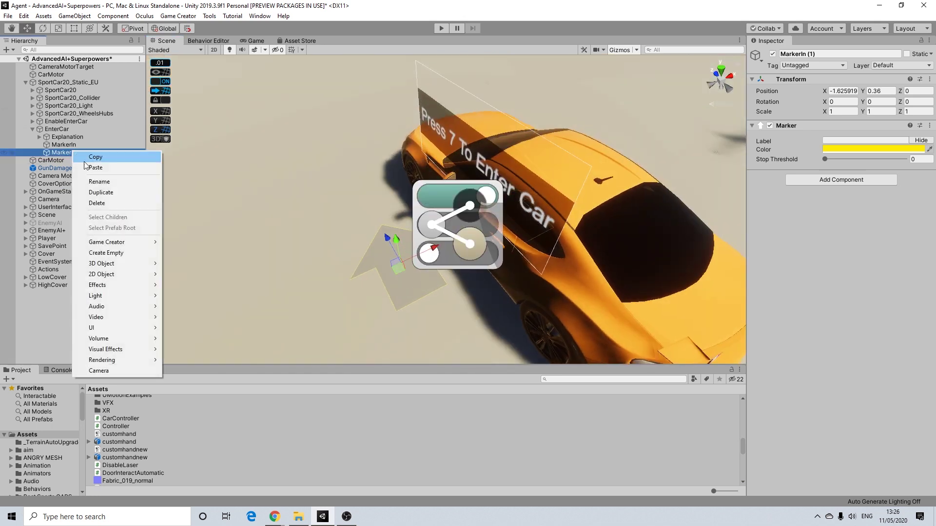
pyautogui.click(99, 181)
pyautogui.write('MarkerOut')
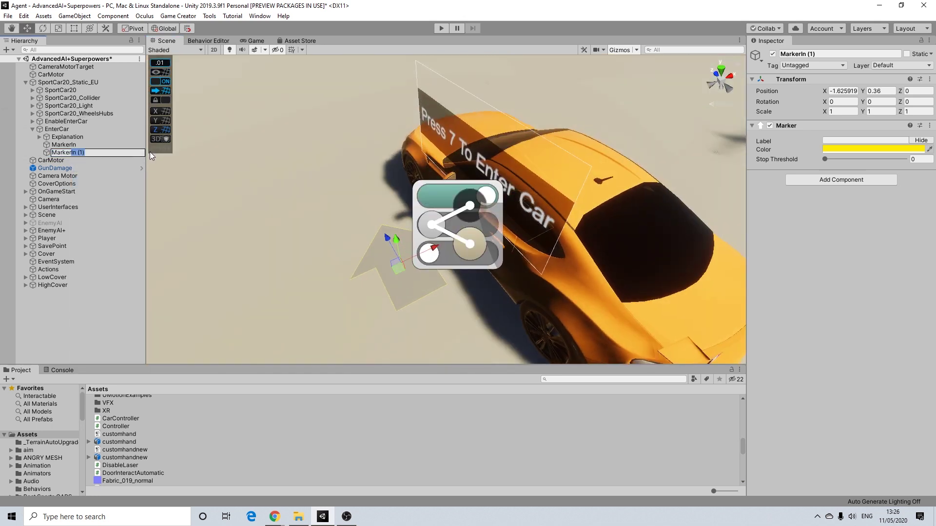
pyautogui.press('Return')
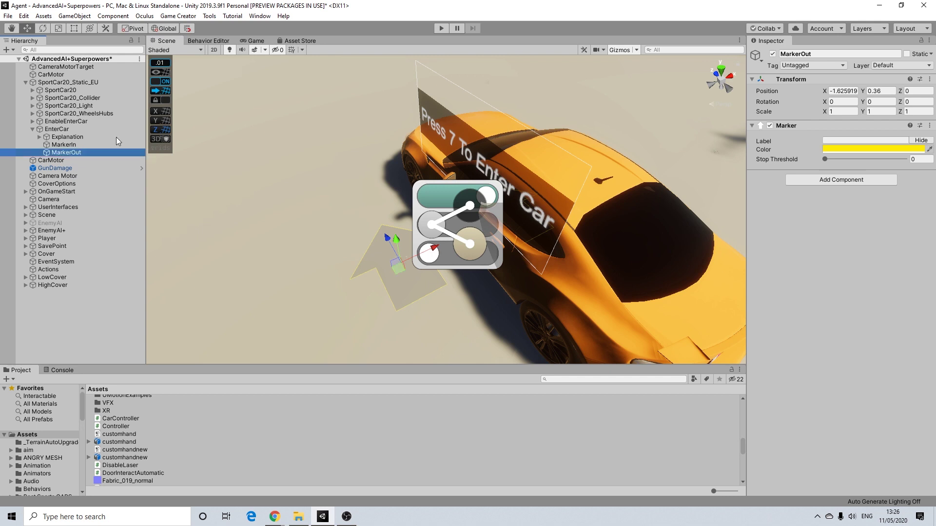
# - Add a Game Creator Trigger component to the EnterCar object
pyautogui.click(63, 129)
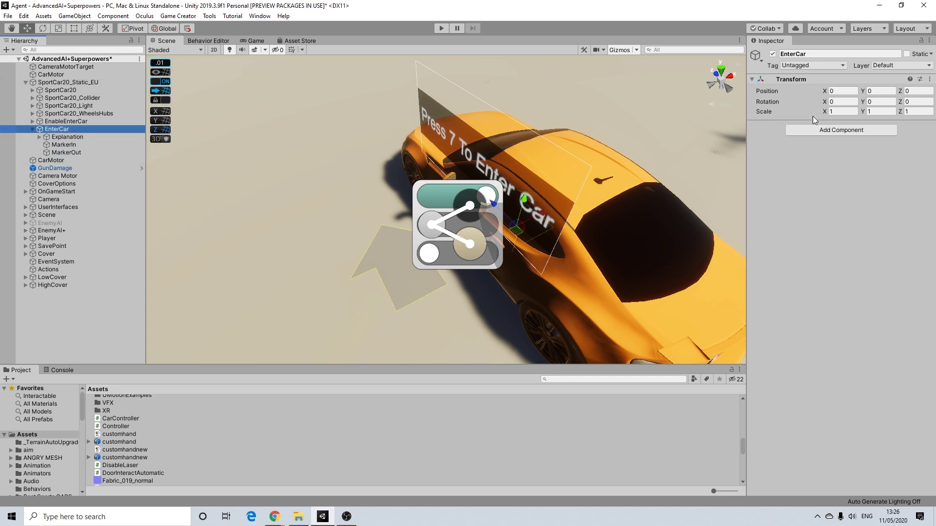
pyautogui.click(804, 131)
pyautogui.write('trigg')
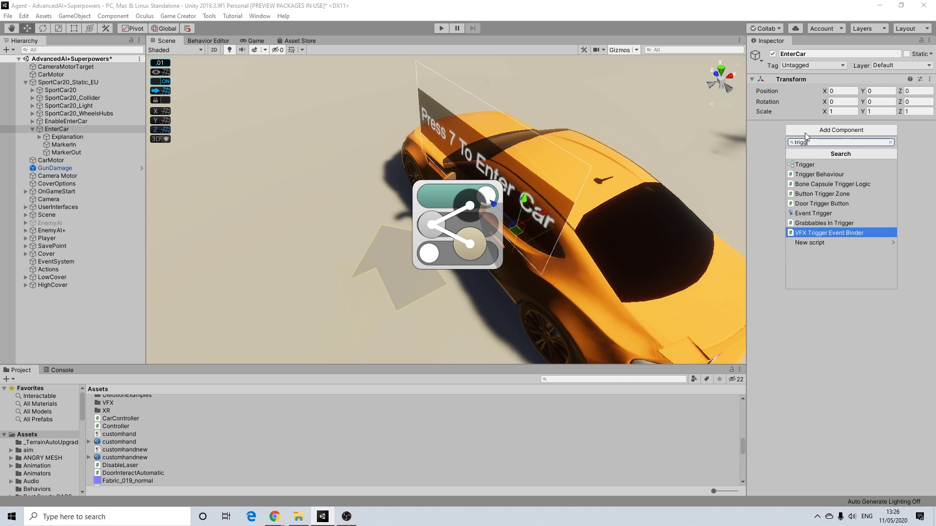
pyautogui.click(806, 166)
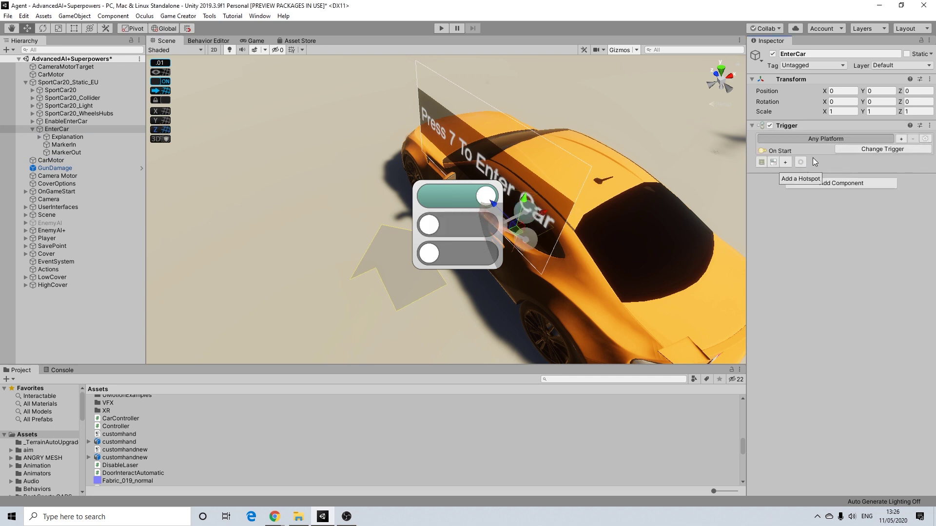
# - Change the EnterCar trigger to On Key Up with Keypad 7 as its key code
pyautogui.click(854, 149)
pyautogui.write('key')
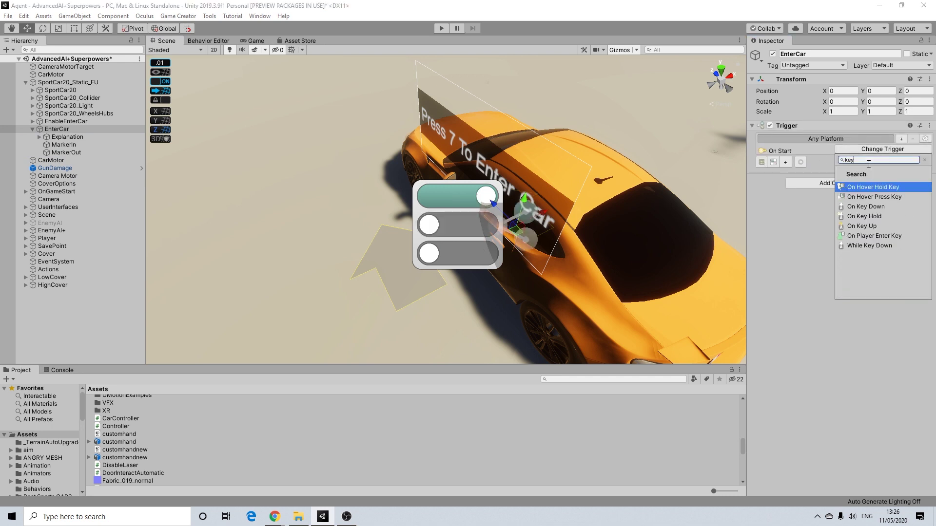
pyautogui.click(870, 226)
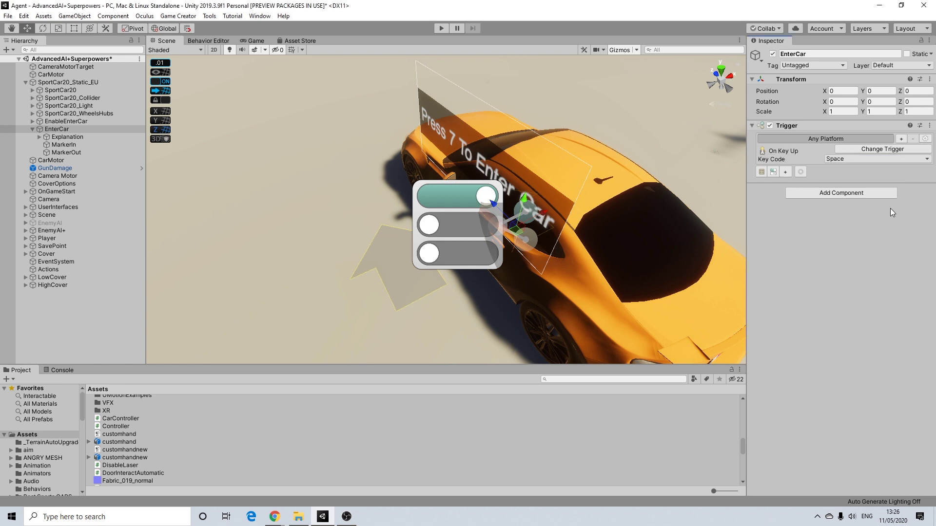
pyautogui.click(845, 159)
pyautogui.click(856, 186)
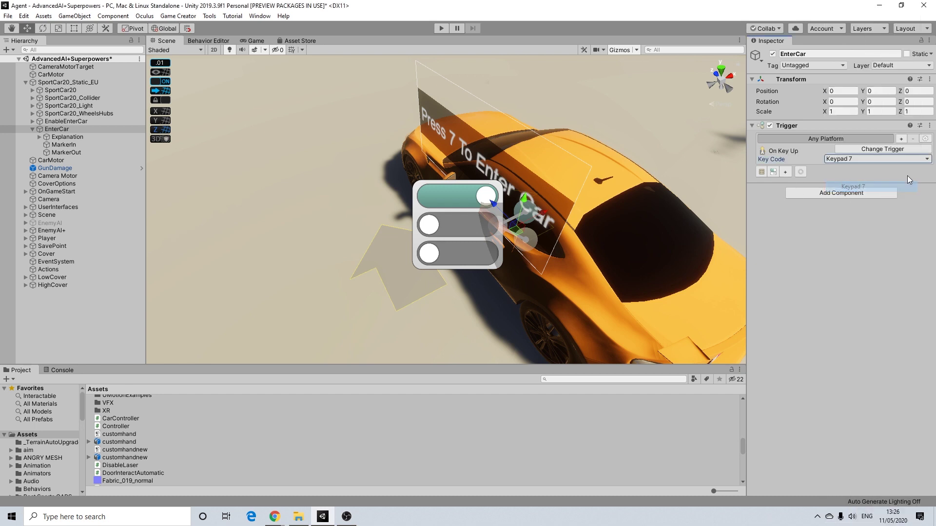
pyautogui.keyDown('alt'); pyautogui.moveTo(524, 194); pyautogui.dragTo(458, 164); pyautogui.keyUp('alt')
pyautogui.keyDown('alt'); pyautogui.moveTo(682, 141); pyautogui.dragTo(374, 185); pyautogui.keyUp('alt')
pyautogui.scroll(5, 500, 195)
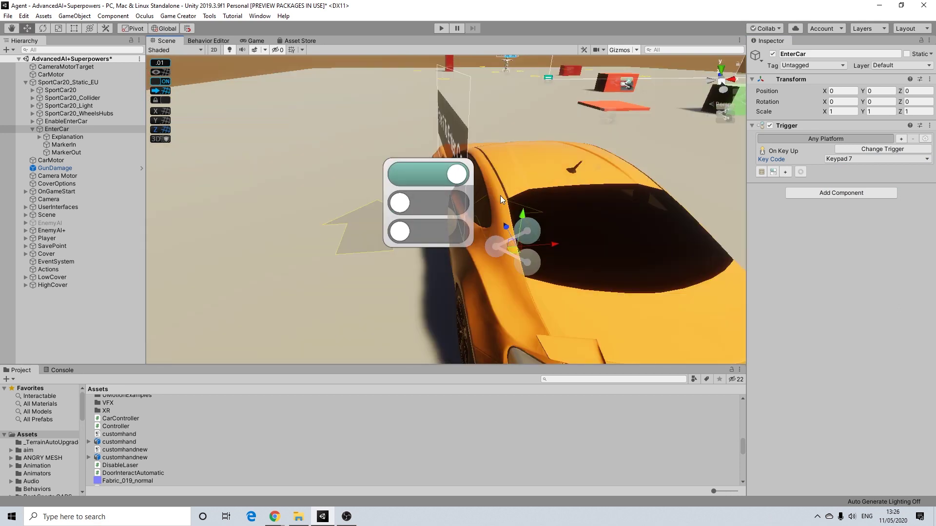
pyautogui.scroll(-8, 499, 195)
pyautogui.keyDown('alt'); pyautogui.moveTo(499, 195); pyautogui.dragTo(434, 194); pyautogui.keyUp('alt')
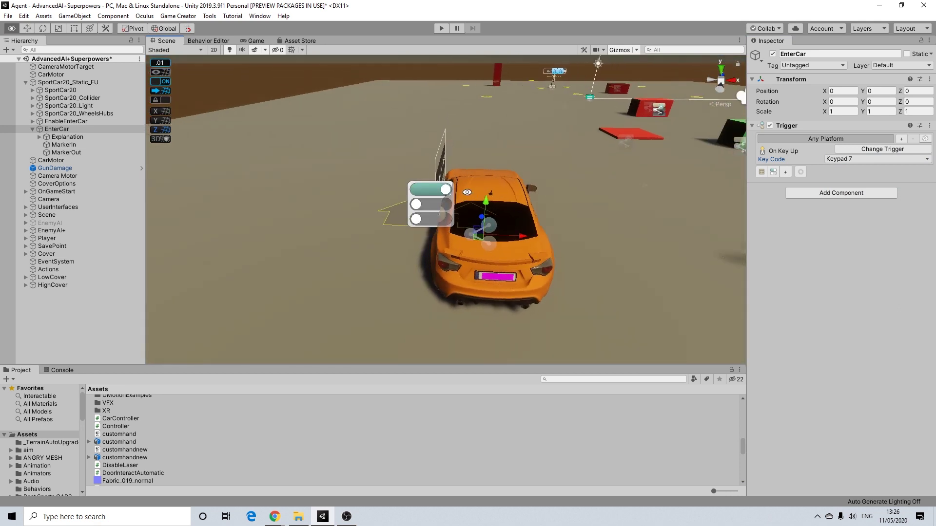
pyautogui.scroll(5, 507, 203)
pyautogui.keyDown('alt'); pyautogui.moveTo(504, 202); pyautogui.dragTo(580, 201); pyautogui.keyUp('alt')
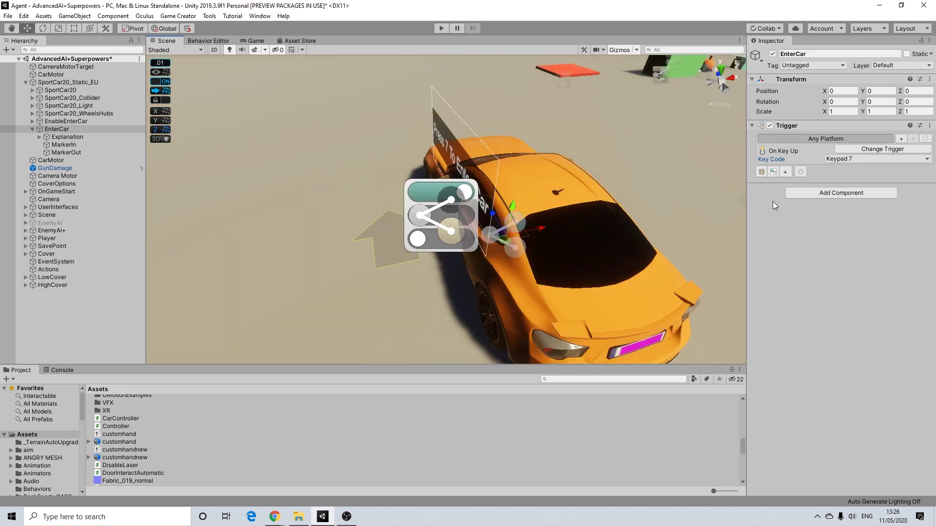
# - Attach a new Conditions object to the EnterCar trigger, and remove the surplus Conditions (8) from both the trigger and the scene
pyautogui.click(774, 173)
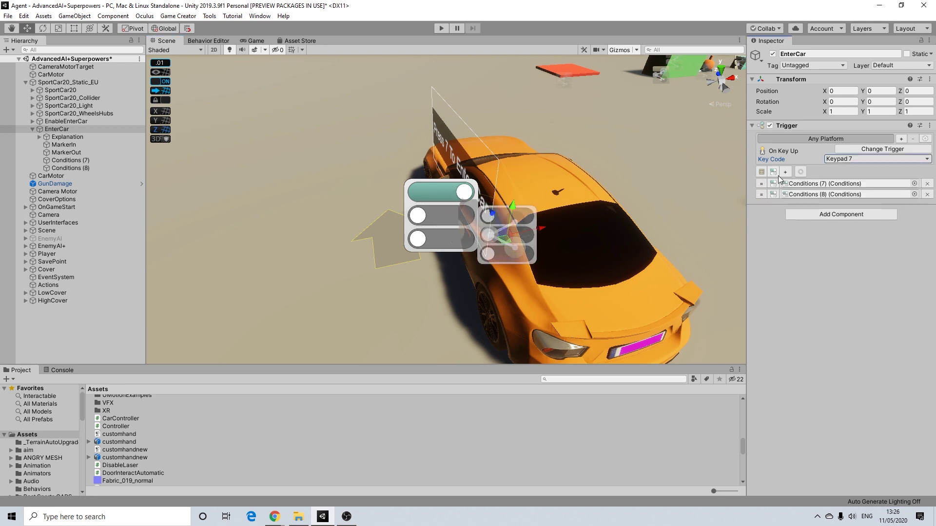
pyautogui.click(926, 194)
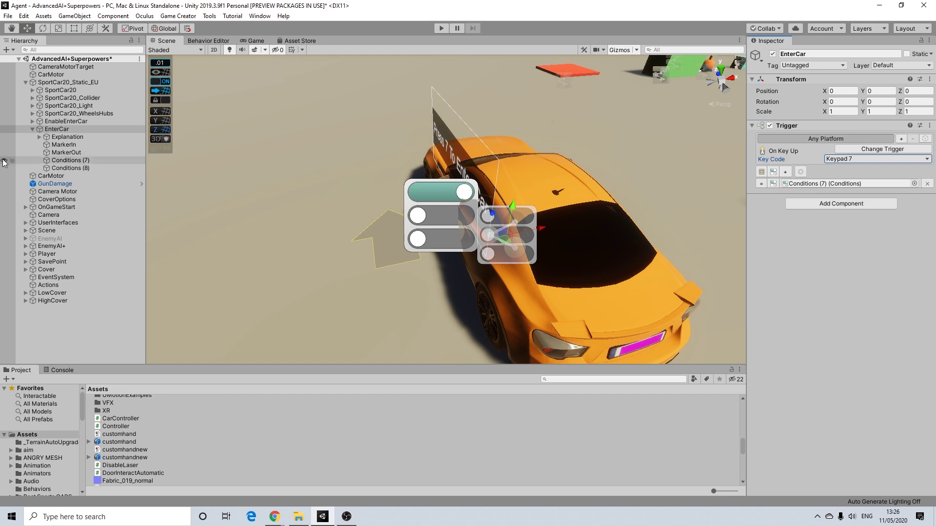
pyautogui.click(69, 168)
pyautogui.press('Delete')
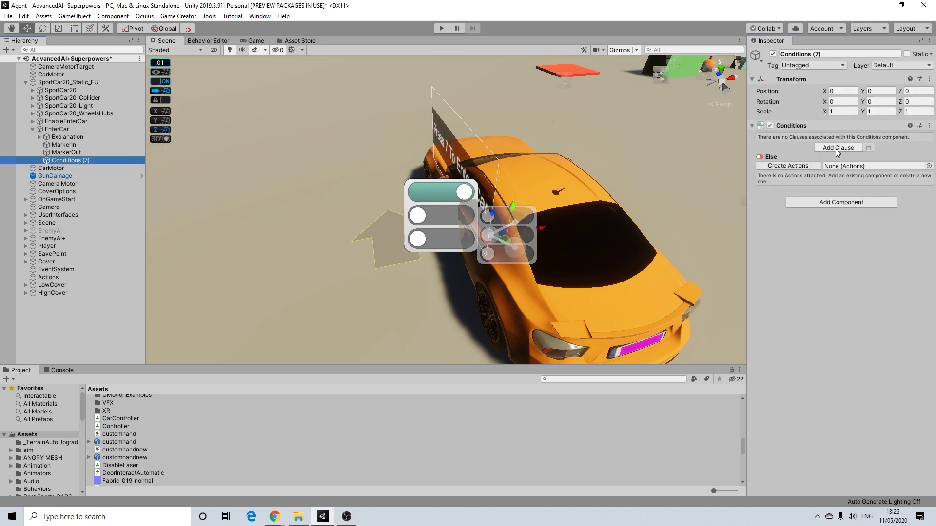
# - Add a clause to EnterCar's Conditions with a Component Enabled condition checking that the CarController of SportCar20_Static_EU is enabled
pyautogui.click(57, 128)
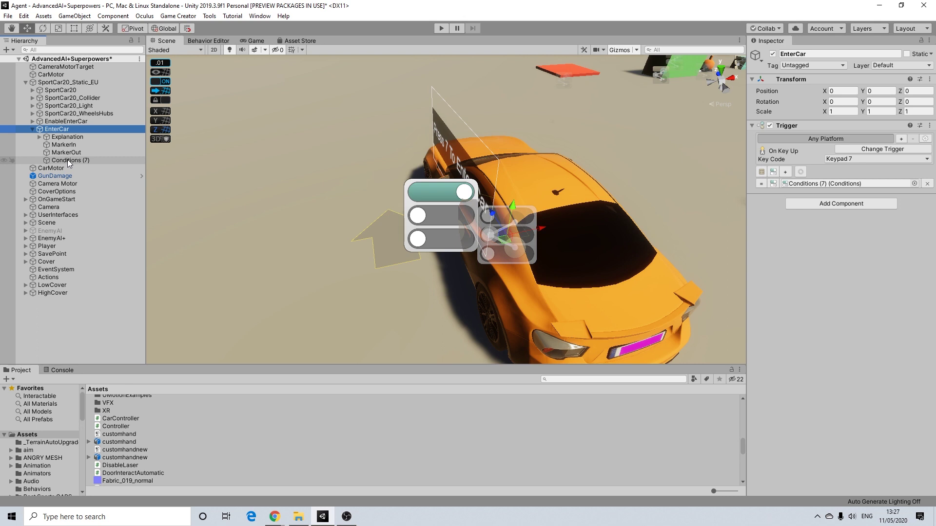
pyautogui.click(68, 160)
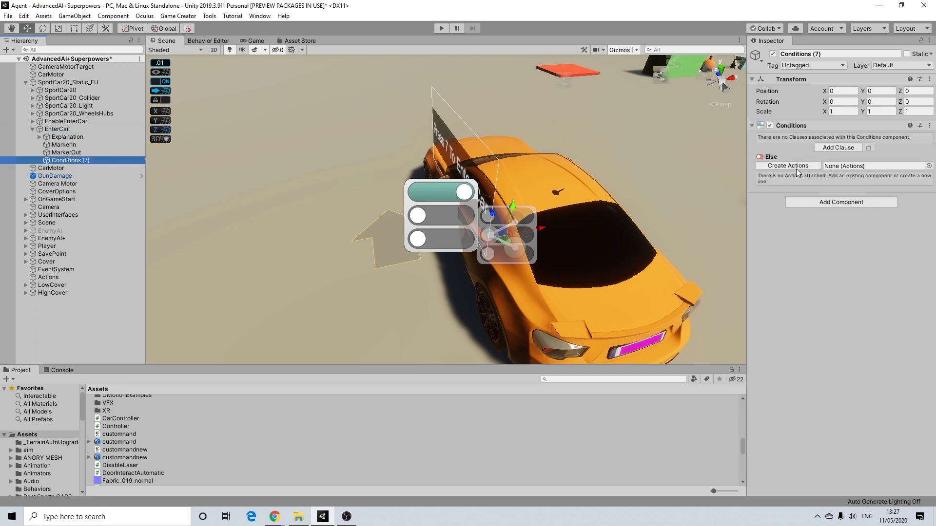
pyautogui.click(824, 147)
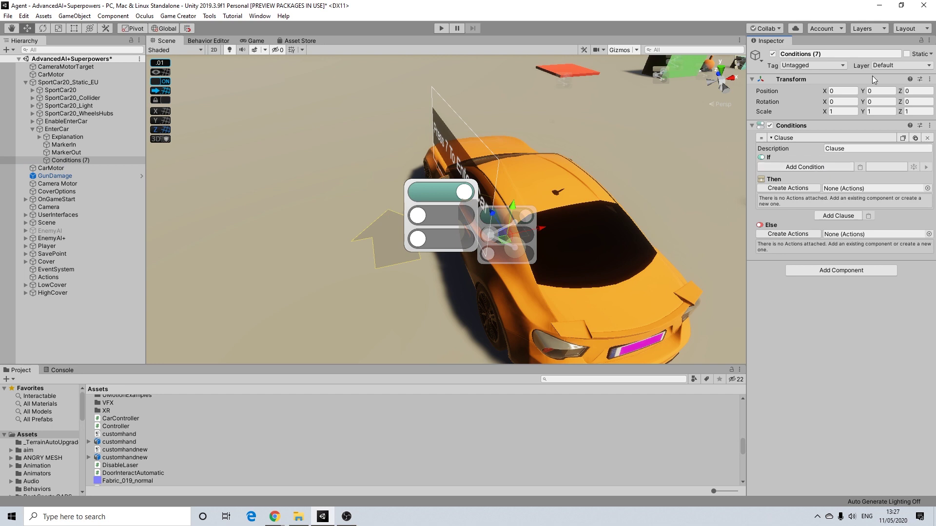
pyautogui.click(828, 166)
pyautogui.write('if')
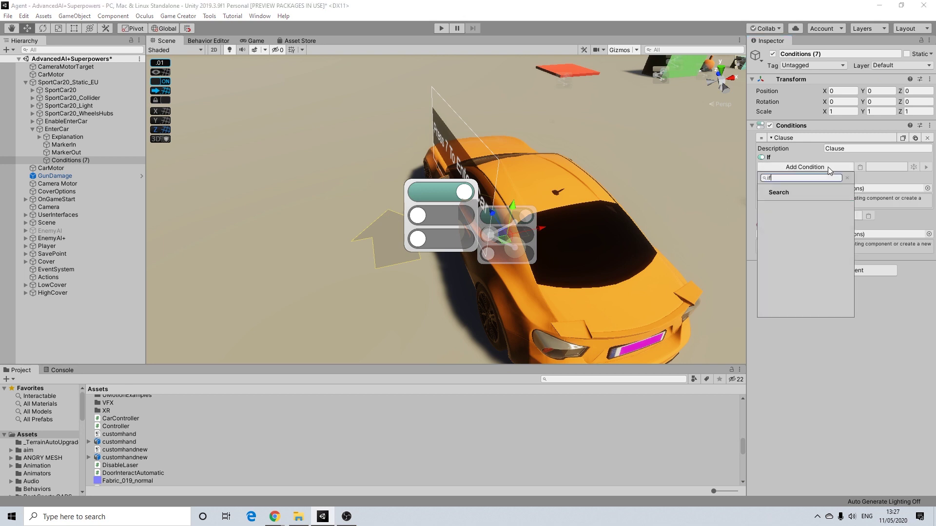
pyautogui.press('BackSpace')
pyautogui.press('BackSpace')
pyautogui.write('set')
pyautogui.press('BackSpace')
pyautogui.press('BackSpace')
pyautogui.press('BackSpace')
pyautogui.write('comp')
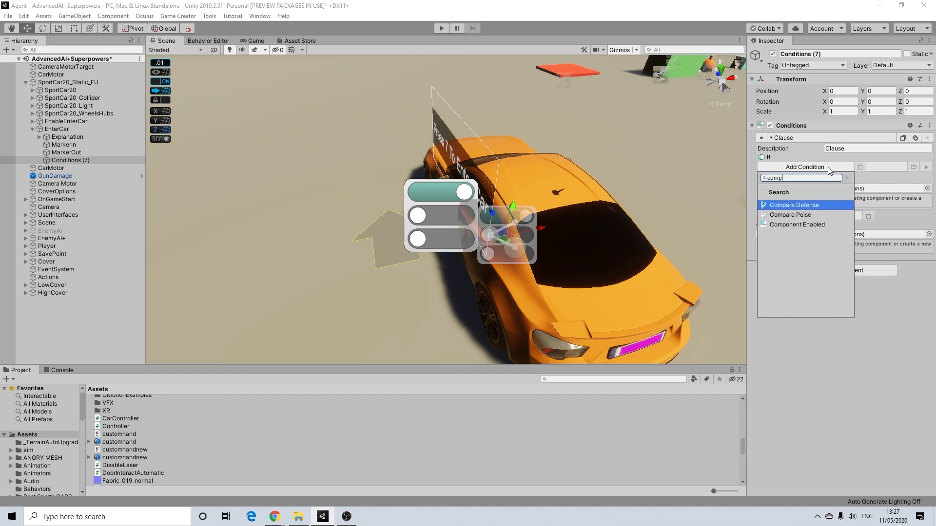
pyautogui.click(799, 225)
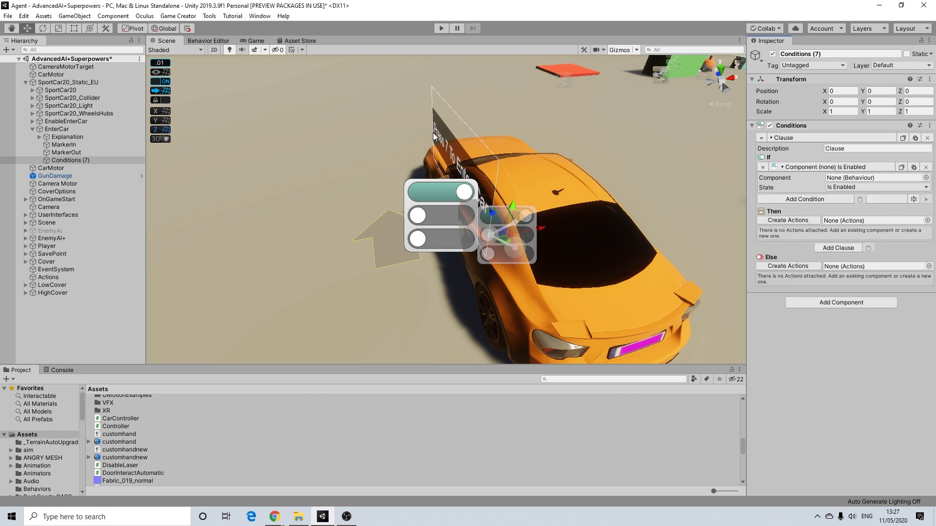
pyautogui.moveTo(77, 83); pyautogui.dragTo(848, 180)
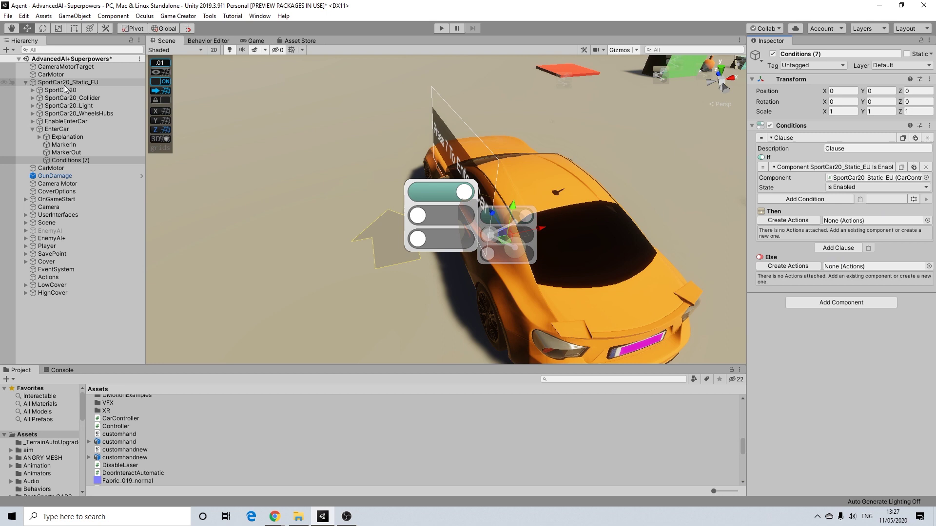
# - Create Actions for both the Then and the Else branch of EnterCar's Conditions
pyautogui.click(788, 220)
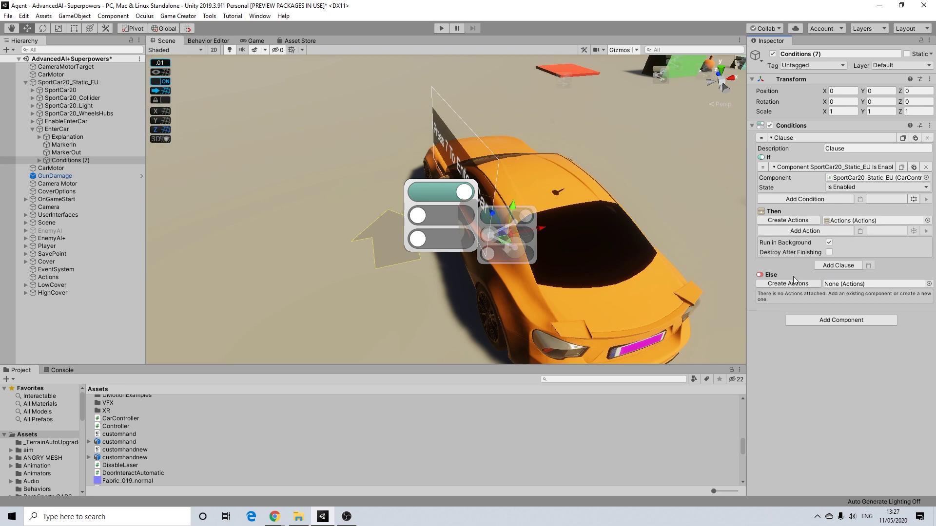
pyautogui.click(787, 284)
pyautogui.click(78, 82)
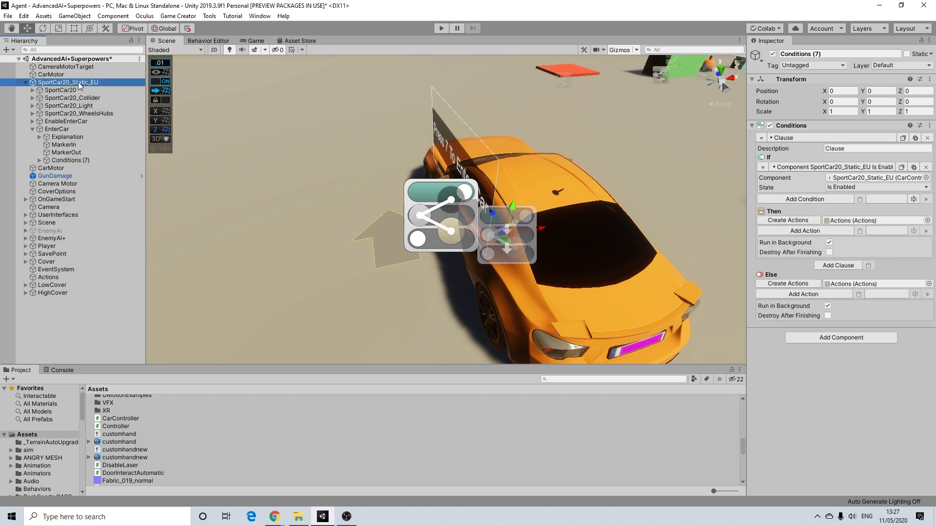
pyautogui.click(63, 130)
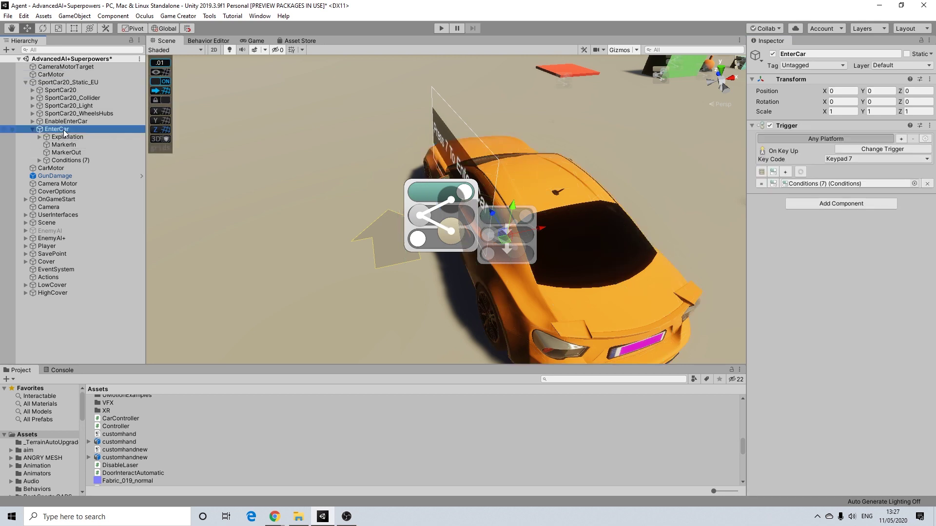
# - Add a Character Mount action to the Else branch's Actions object to put the Player in mounted mode
pyautogui.click(63, 160)
pyautogui.click(39, 160)
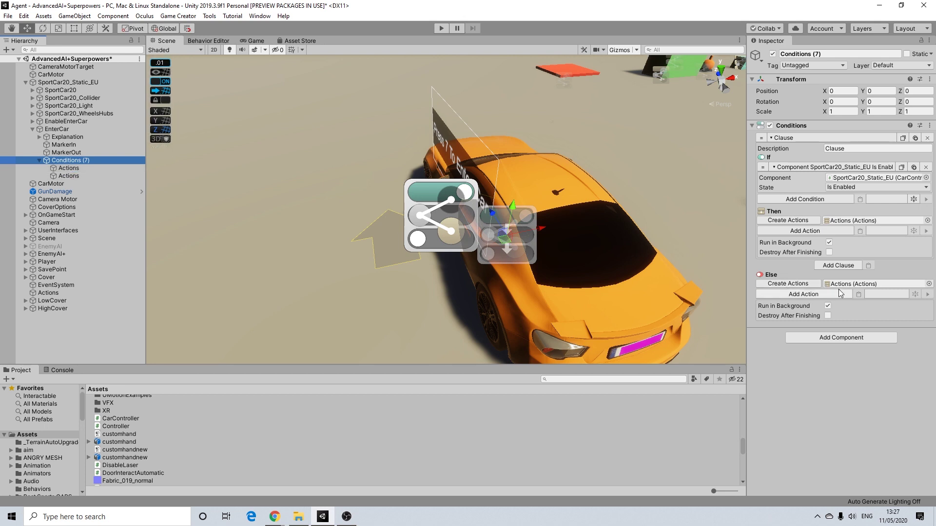
pyautogui.click(84, 176)
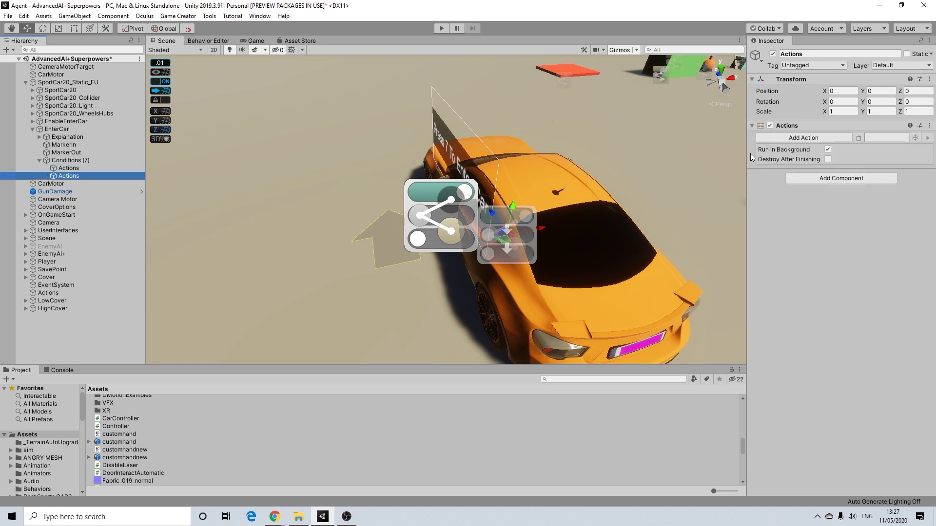
pyautogui.click(803, 138)
pyautogui.write('set')
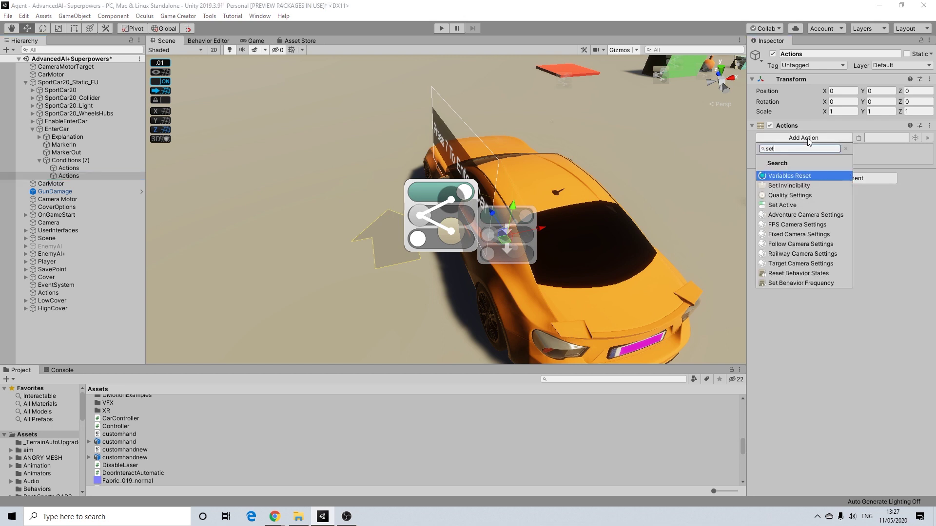
pyautogui.press('BackSpace')
pyautogui.press('BackSpace')
pyautogui.press('BackSpace')
pyautogui.write('moun')
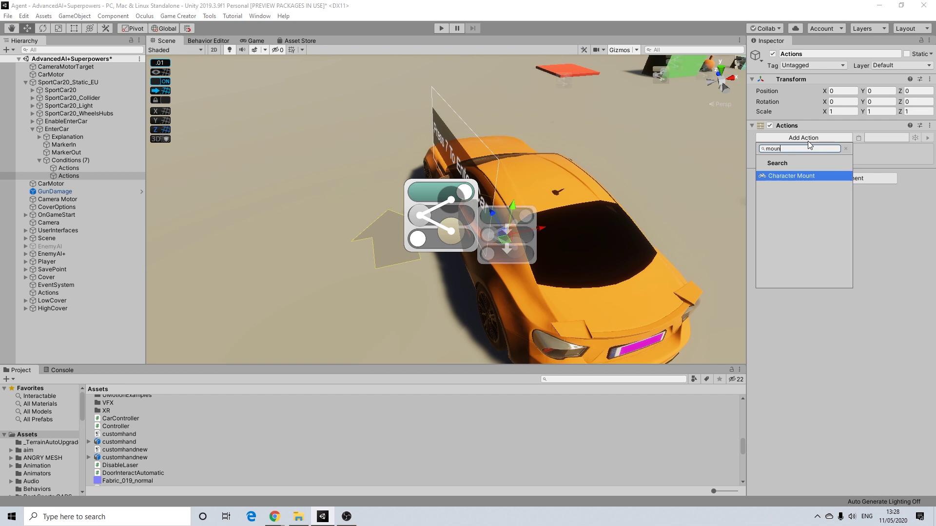
pyautogui.click(787, 176)
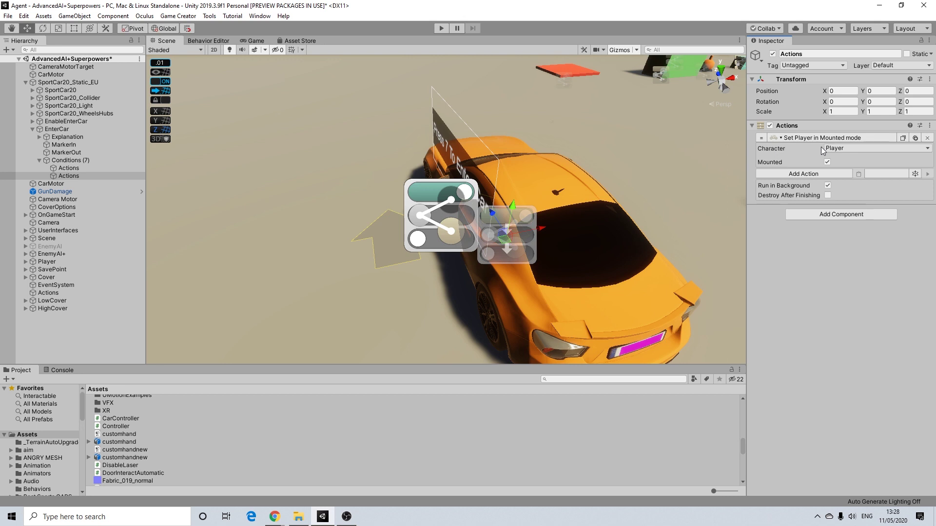
# - Add an action that changes the Player's character state, with the state type set to Animation Clip
pyautogui.click(802, 174)
pyautogui.write('chanbge')
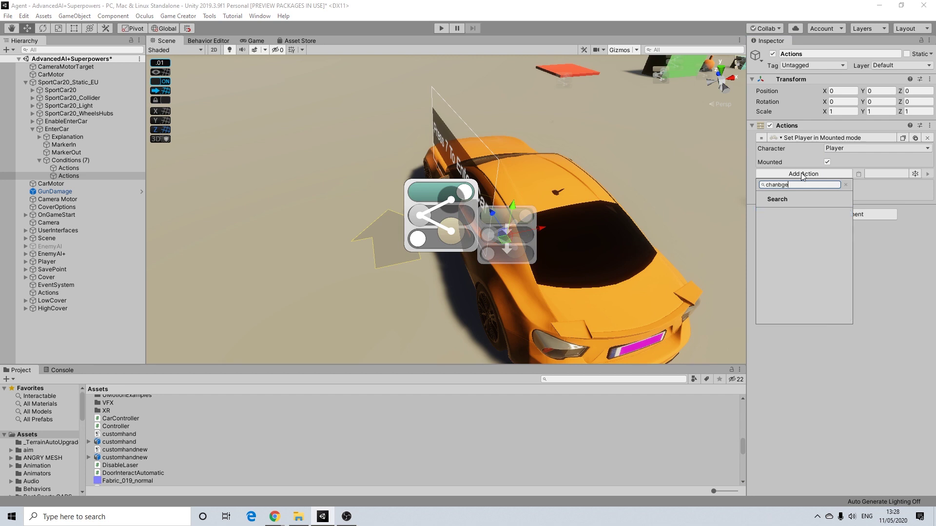
pyautogui.press('BackSpace')
pyautogui.write('g')
pyautogui.hotkey('ctrl', 'a')
pyautogui.write('state')
pyautogui.click(789, 222)
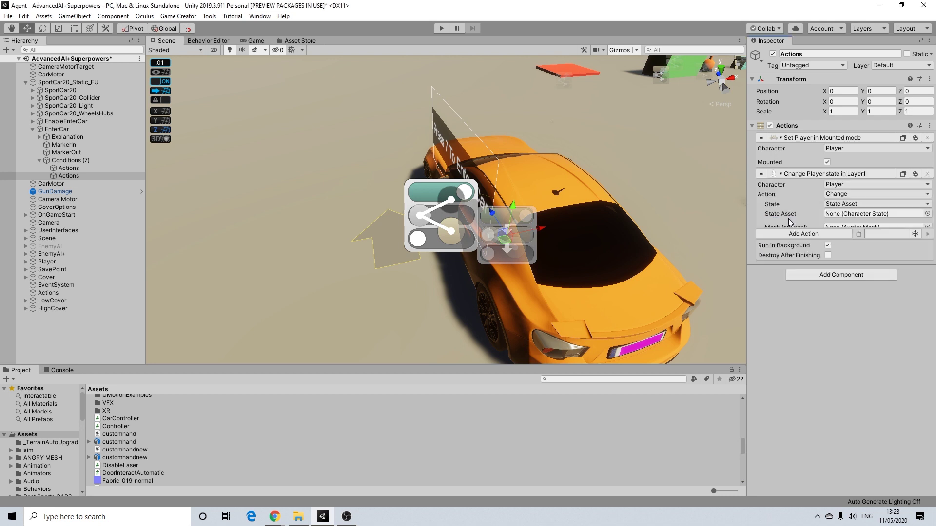
pyautogui.click(856, 204)
pyautogui.click(853, 225)
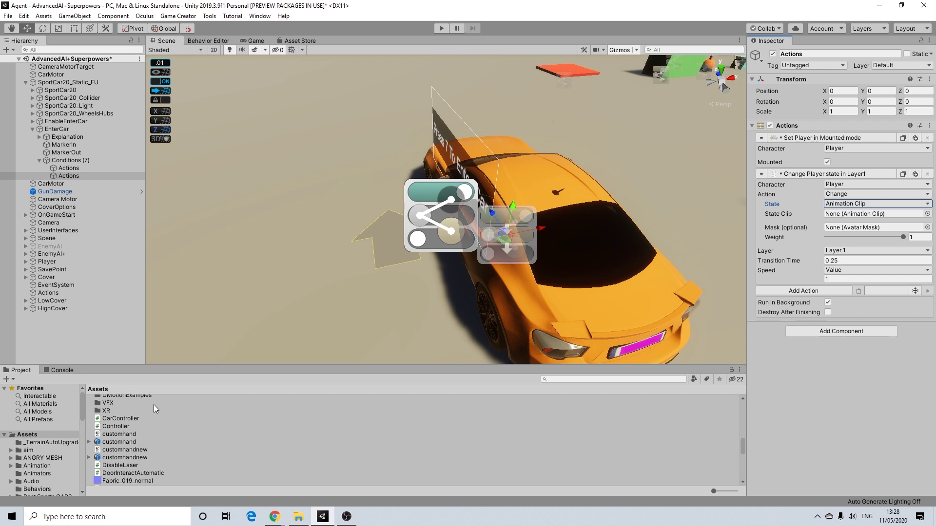
# - Assign the mixamo.com clip from the Entering Car model in the Animation folder as the state clip
pyautogui.scroll(-3, 39, 446)
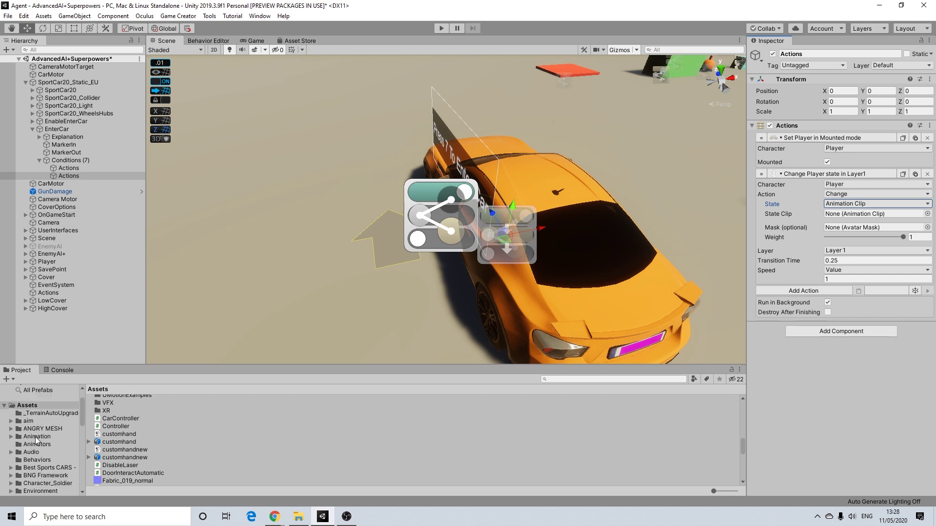
pyautogui.click(36, 437)
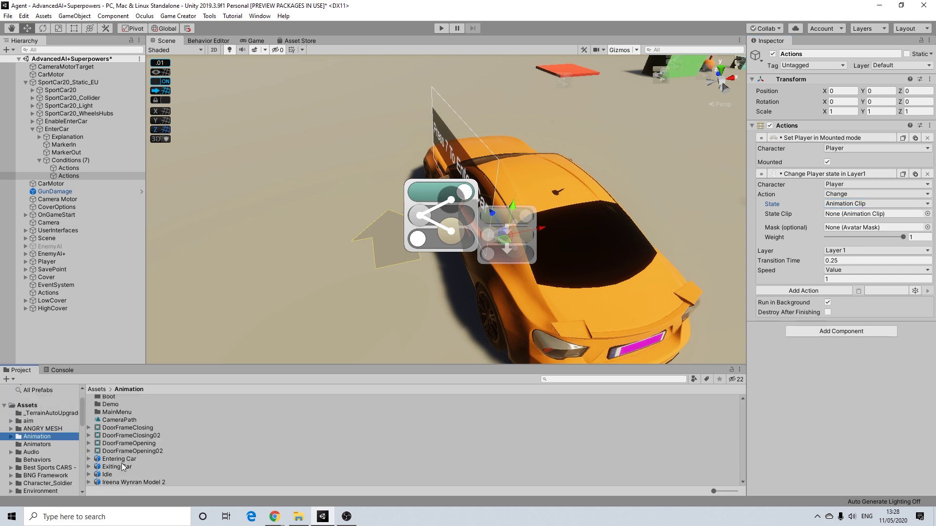
pyautogui.moveTo(107, 462); pyautogui.dragTo(239, 384)
pyautogui.click(89, 462)
pyautogui.scroll(-3, 126, 471)
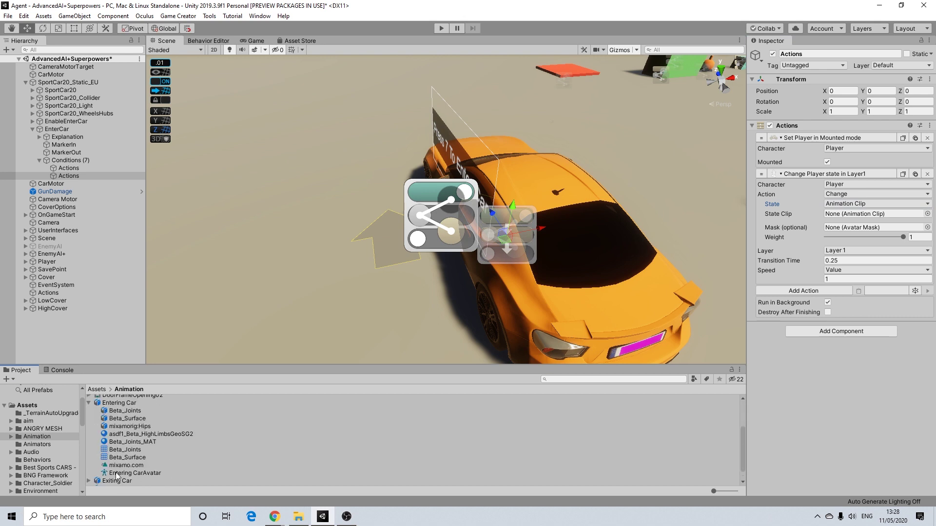
pyautogui.moveTo(124, 466); pyautogui.dragTo(848, 222)
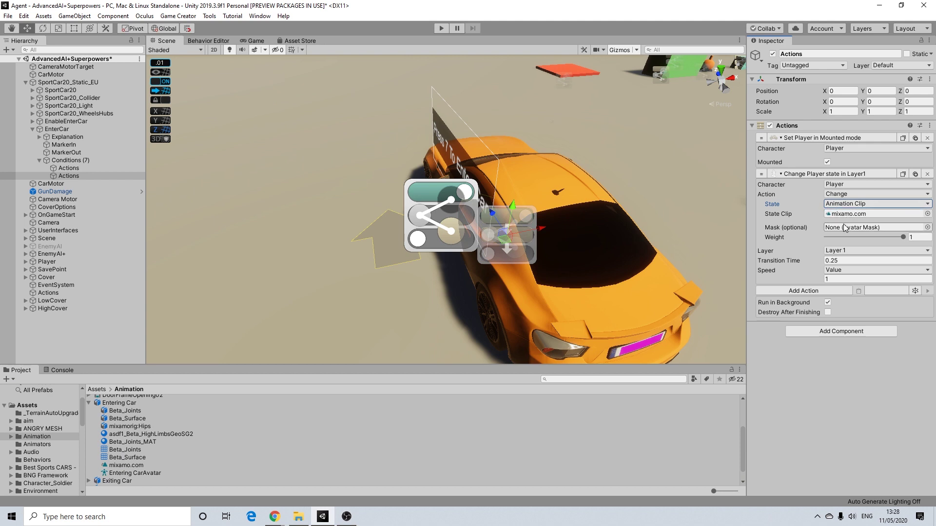
# - Add a Transform Move action to the Else branch's Actions that moves the Player to the MarkerIn transform
pyautogui.click(793, 291)
pyautogui.write('tran')
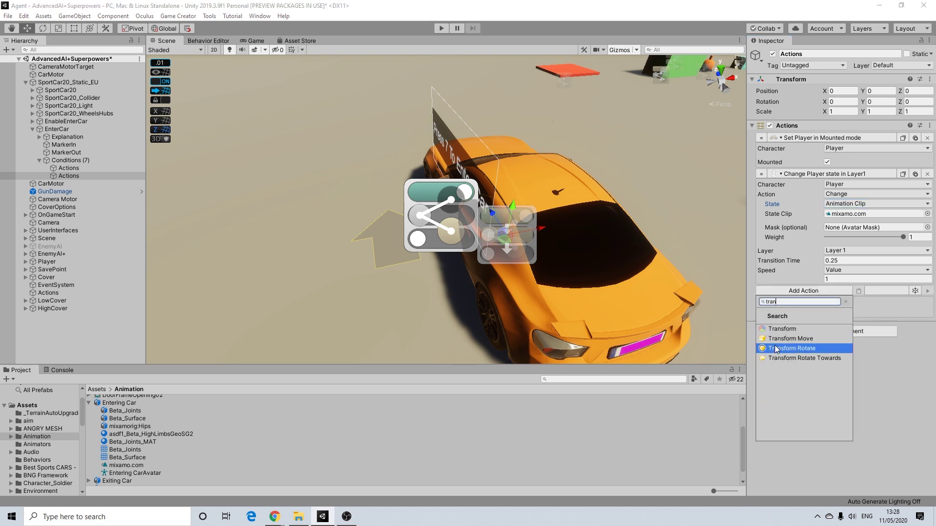
pyautogui.click(783, 339)
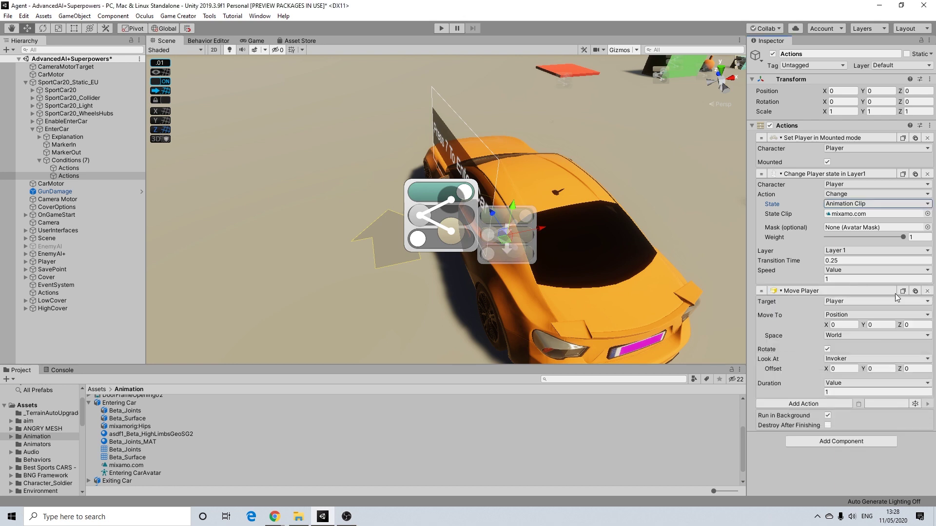
pyautogui.click(848, 315)
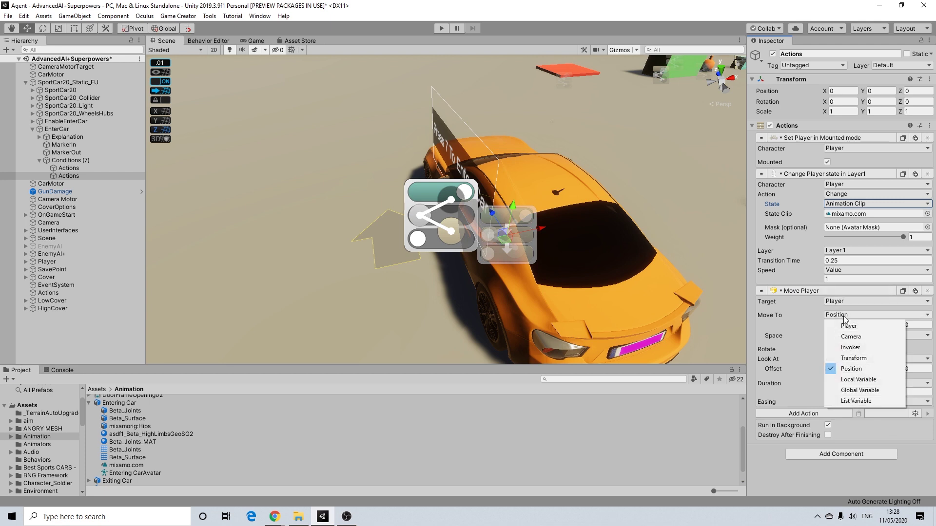
pyautogui.click(851, 359)
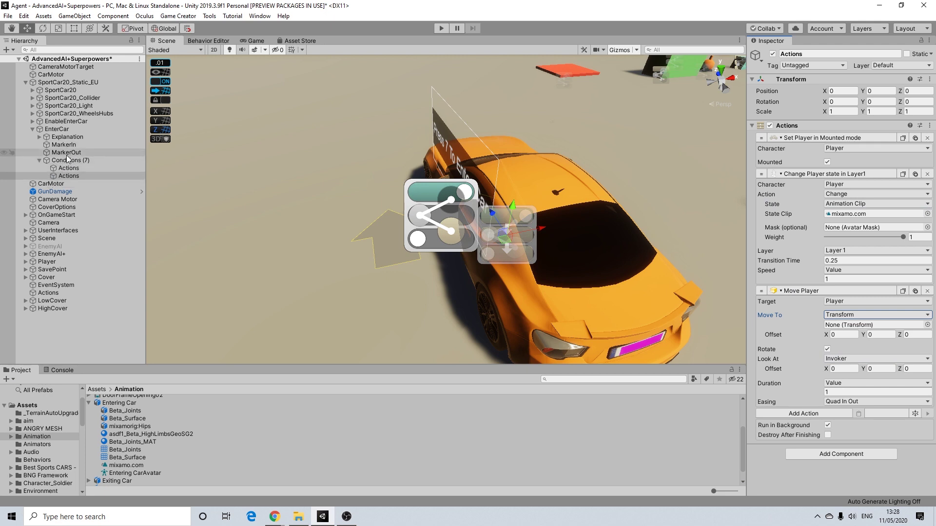
pyautogui.moveTo(65, 145); pyautogui.dragTo(848, 326)
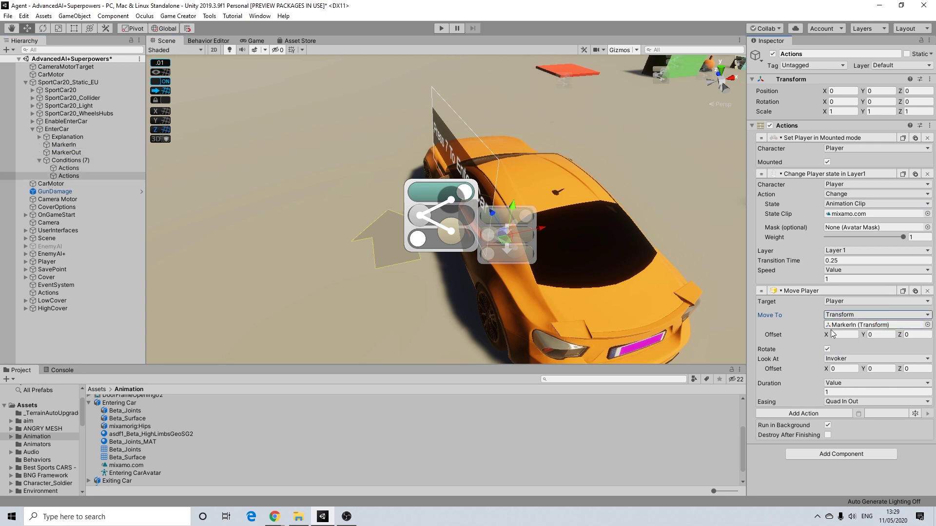
# - Set the Move Player action's Y offset to -1 and turn off its Rotate option
pyautogui.click(877, 334)
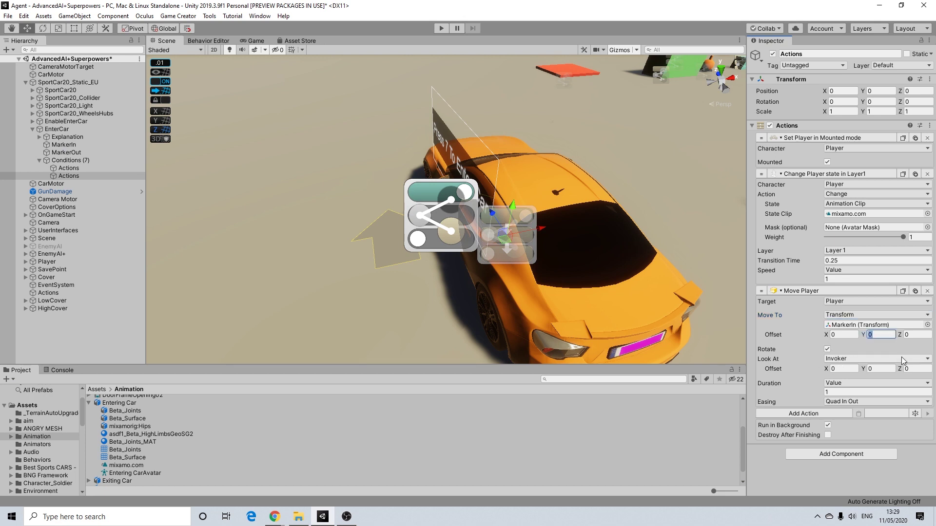
pyautogui.write('1')
pyautogui.write('-')
pyautogui.click(827, 349)
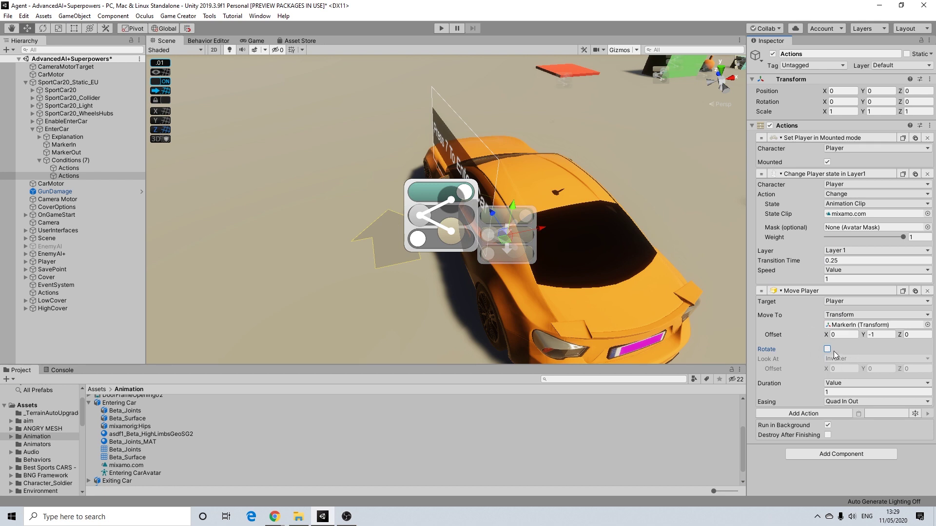
# - Collapse the three existing actions and add a Wait action with a wait time of 1 second
pyautogui.click(790, 291)
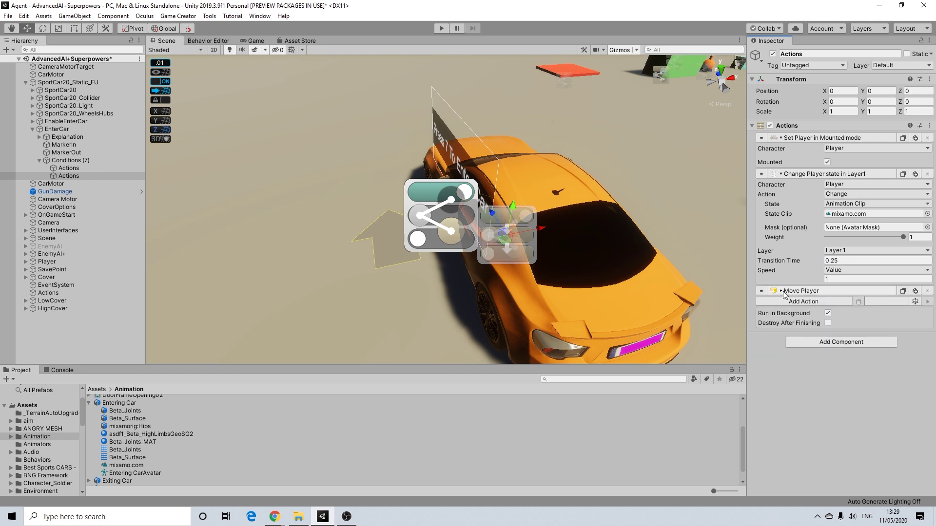
pyautogui.click(786, 172)
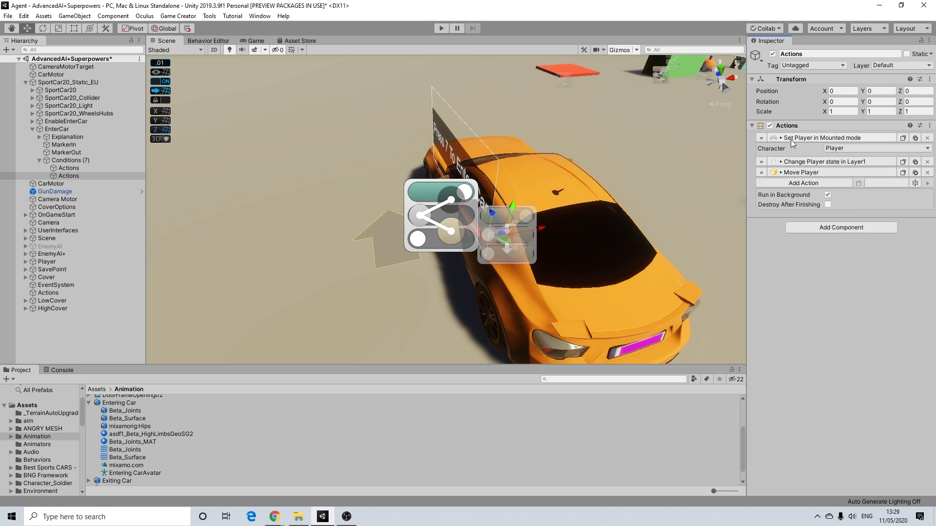
pyautogui.click(790, 138)
pyautogui.click(804, 170)
pyautogui.write('wait')
pyautogui.press('Return')
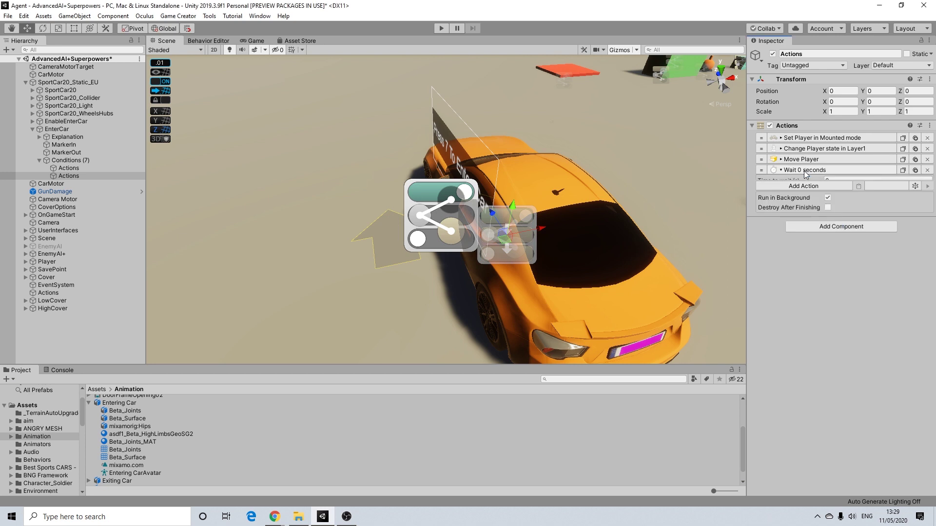
pyautogui.click(772, 182)
pyautogui.write('1')
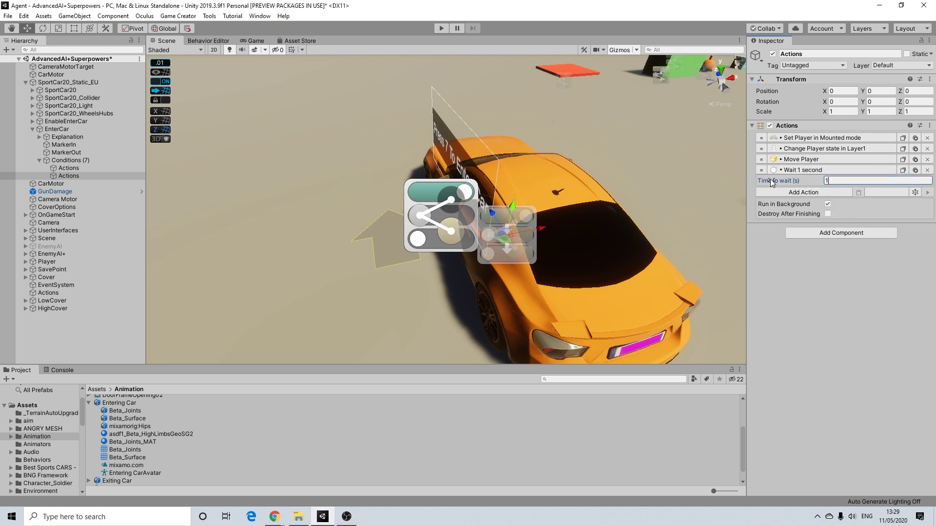
# - Add a Change Camera action that switches to the CarMotor camera motor with a transition time of 0.5
pyautogui.click(791, 193)
pyautogui.write('camera')
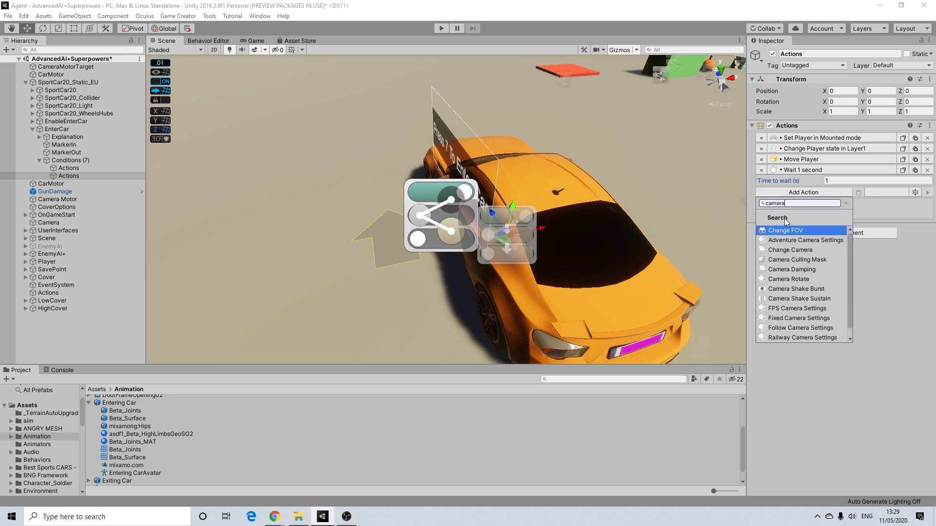
pyautogui.click(782, 248)
pyautogui.moveTo(447, 146); pyautogui.dragTo(872, 223)
pyautogui.write('0.5')
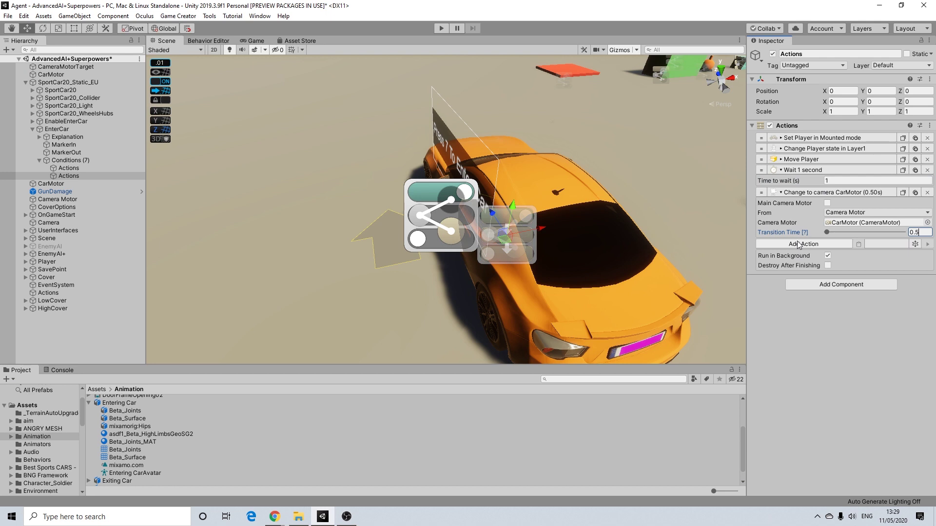
# - Add a Set Active action targeting the Explanation object and turn off its Active option
pyautogui.click(798, 244)
pyautogui.write('set')
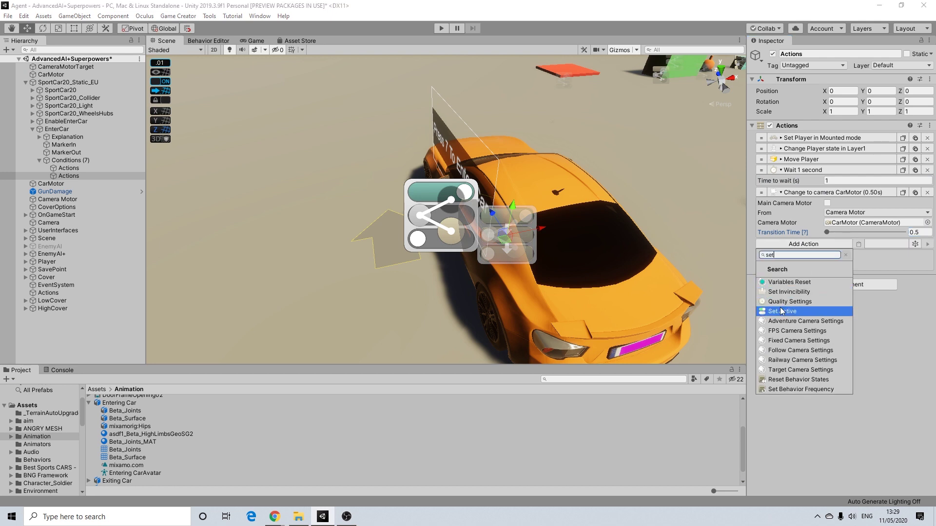
pyautogui.click(781, 311)
pyautogui.click(912, 232)
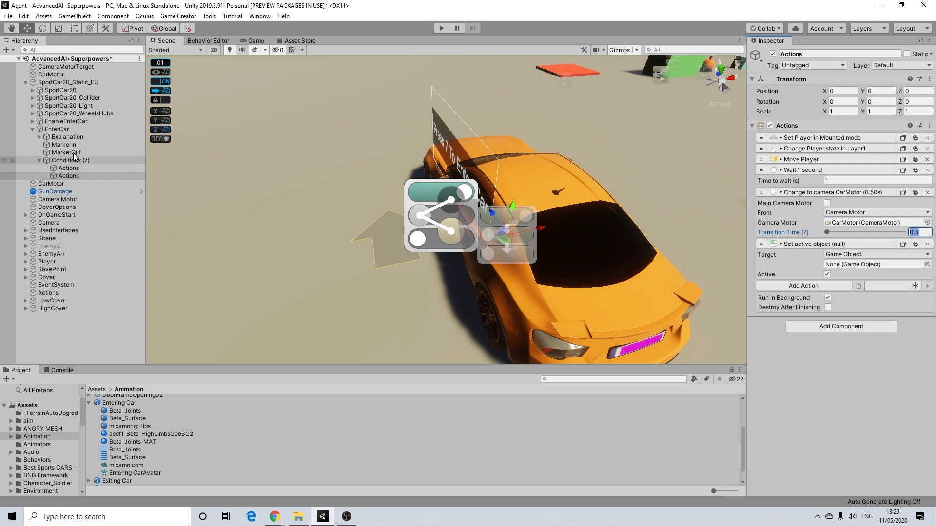
pyautogui.moveTo(66, 136); pyautogui.dragTo(851, 264)
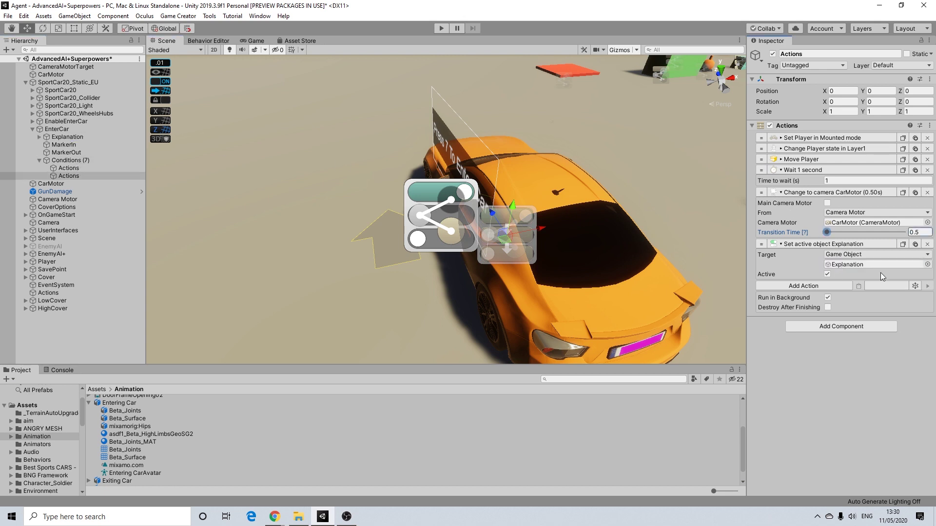
pyautogui.click(827, 274)
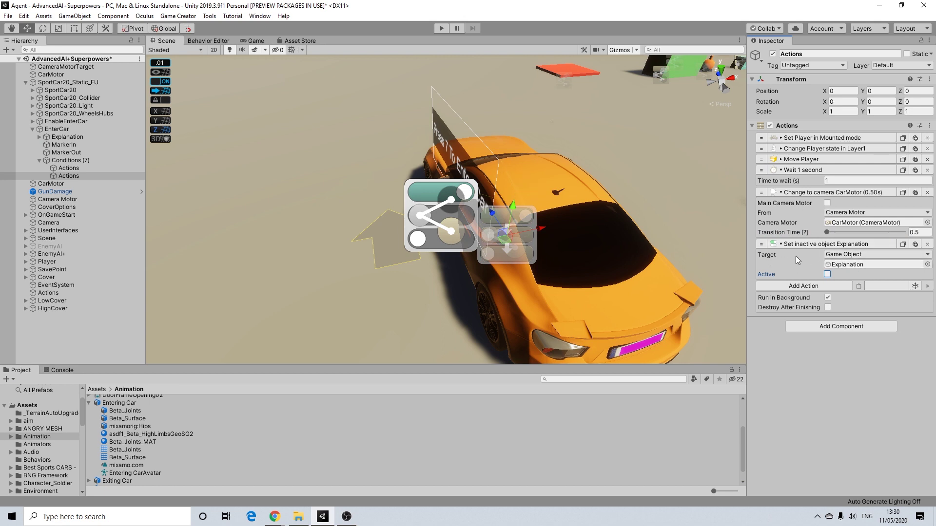
# - Add a Transform action that changes the Player's parent to the SportCar20_Static_EU game object
pyautogui.click(803, 286)
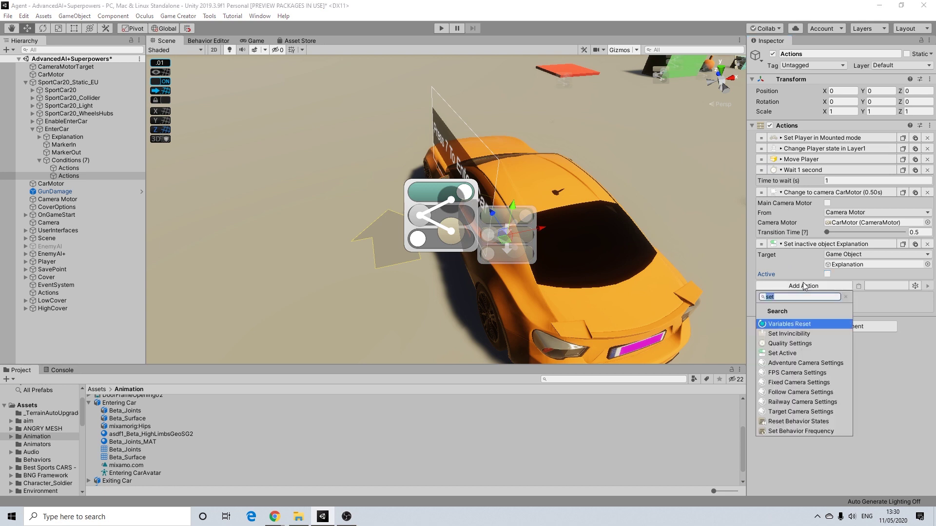
pyautogui.write('tran')
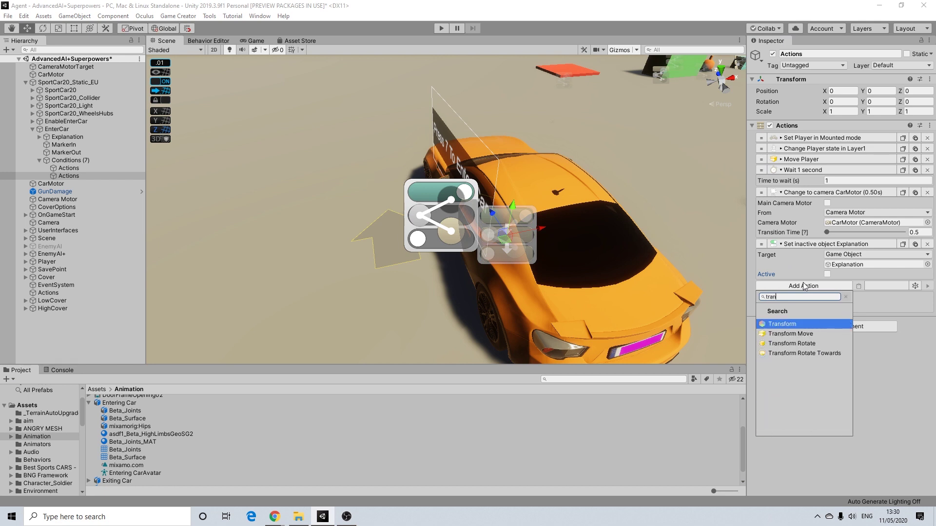
pyautogui.click(780, 324)
pyautogui.click(838, 306)
pyautogui.click(853, 332)
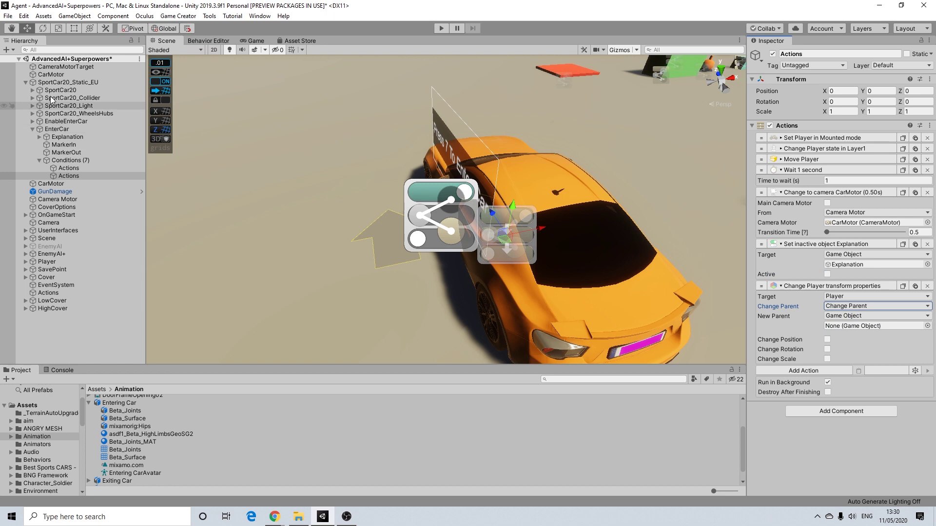
pyautogui.moveTo(54, 85); pyautogui.dragTo(848, 327)
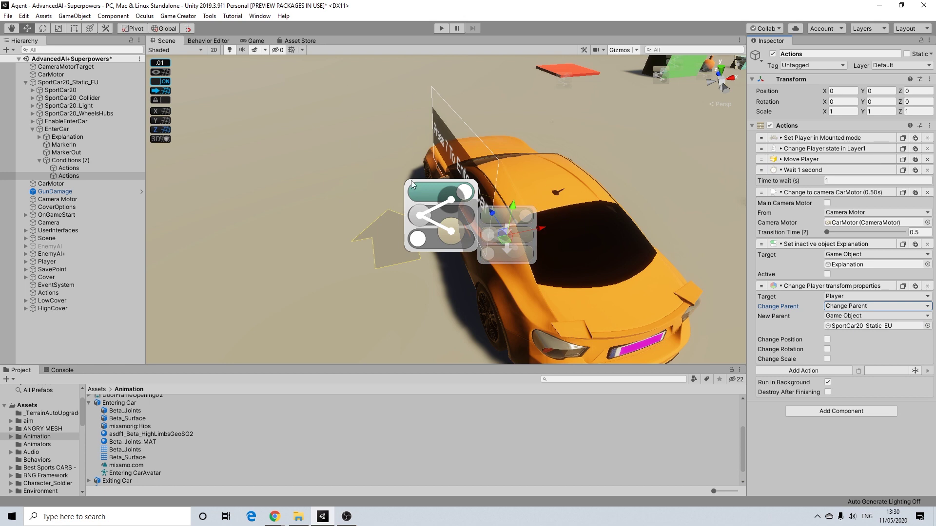
pyautogui.scroll(-5, 553, 221)
pyautogui.moveTo(563, 221); pyautogui.dragTo(537, 220, button='middle')
pyautogui.scroll(6, 537, 220)
pyautogui.scroll(-5, 466, 197)
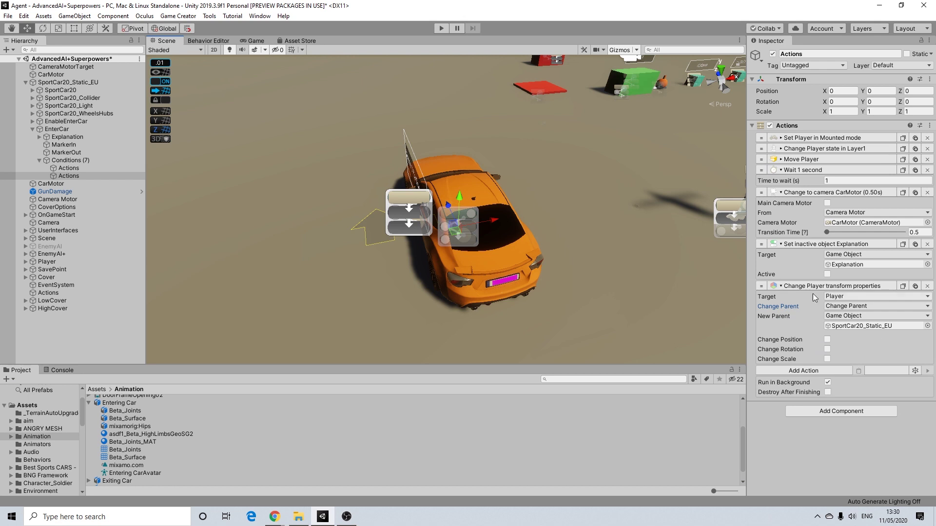
pyautogui.click(827, 349)
pyautogui.click(827, 349)
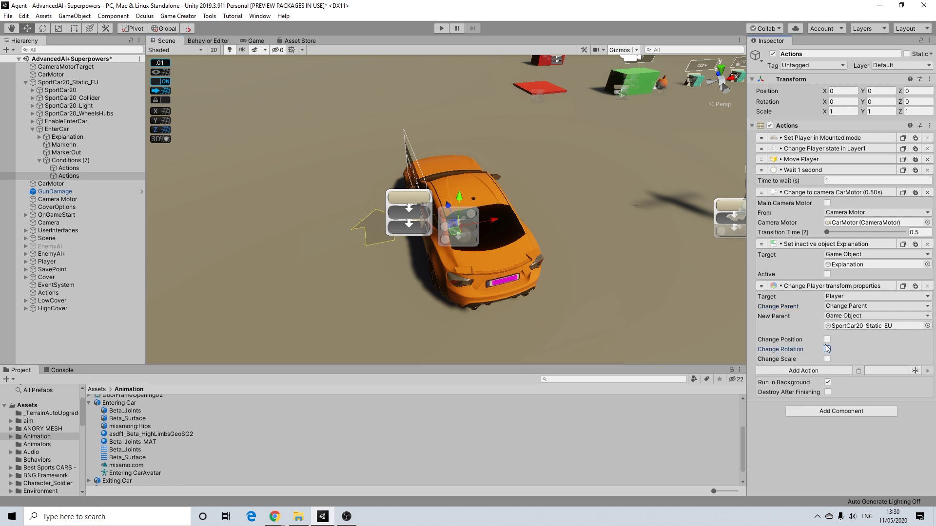
# - Add an Enable Component action targeting SportCar20_Static_EU, with CarController as the component name
pyautogui.click(786, 372)
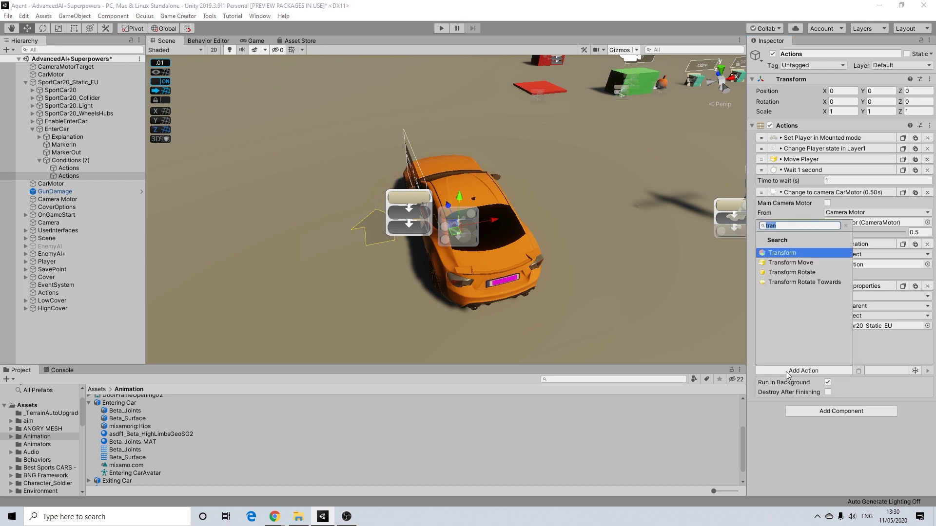
pyautogui.write('true')
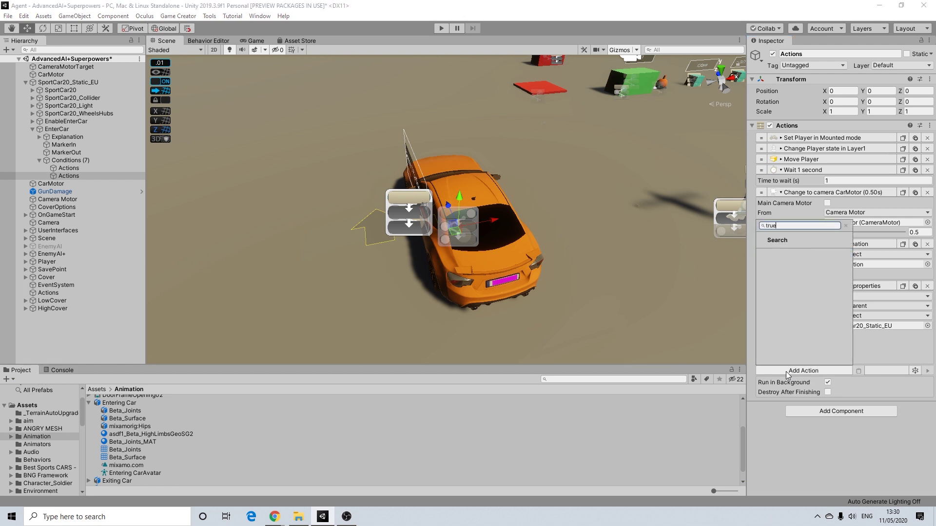
pyautogui.press('BackSpace')
pyautogui.press('BackSpace')
pyautogui.press('BackSpace')
pyautogui.write('comp')
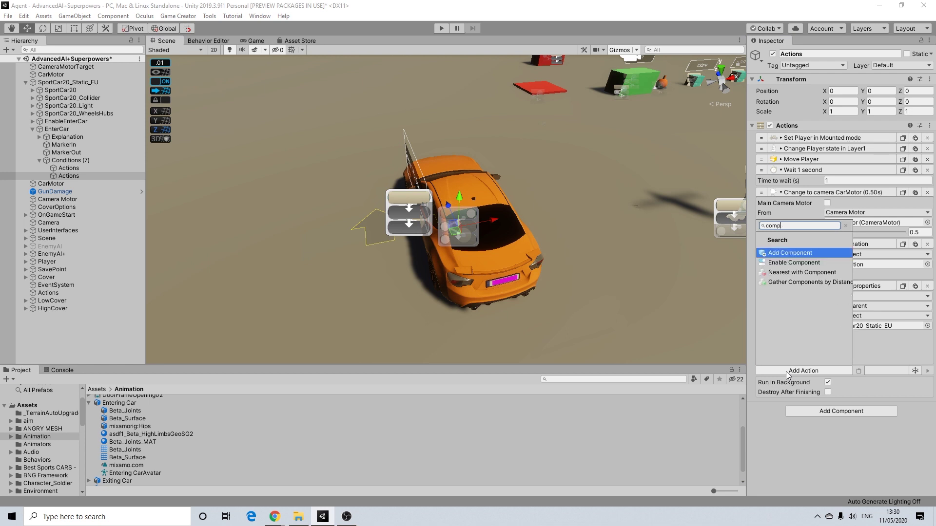
pyautogui.click(790, 263)
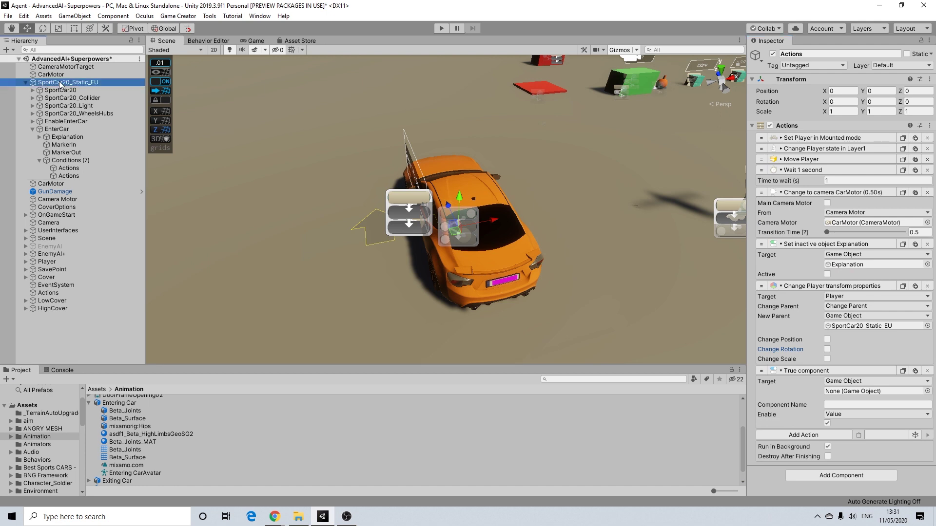
pyautogui.moveTo(600, 281); pyautogui.dragTo(841, 397)
pyautogui.click(842, 405)
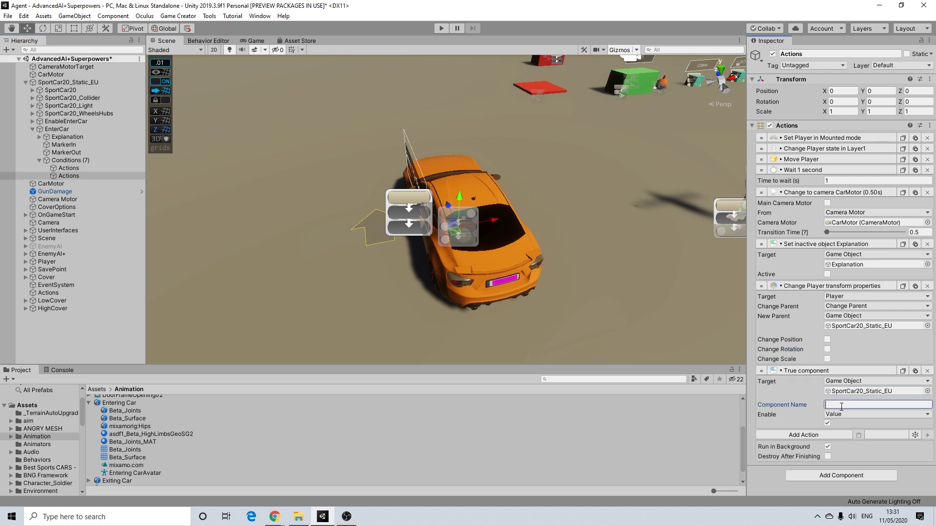
pyautogui.write('CarController')
# - Add a second Set Active action at the end of the list, targeting EnterCar with Active turned on
pyautogui.click(915, 244)
pyautogui.moveTo(761, 286); pyautogui.dragTo(761, 469)
pyautogui.click(57, 130)
pyautogui.moveTo(57, 130); pyautogui.dragTo(846, 456)
pyautogui.click(827, 466)
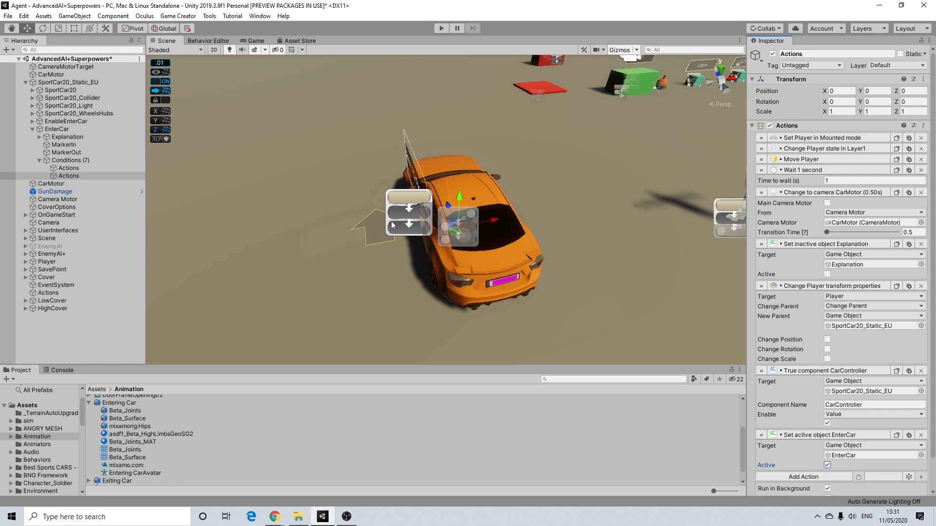
pyautogui.click(844, 457)
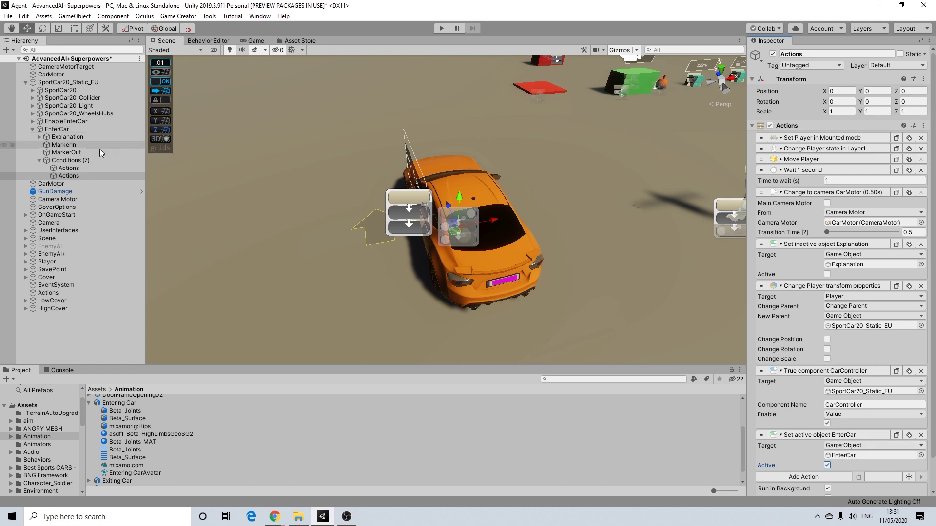
# - Add an Enable Component action to the Then branch's Actions that disables CarController on SportCar20_Static_EU
pyautogui.click(72, 169)
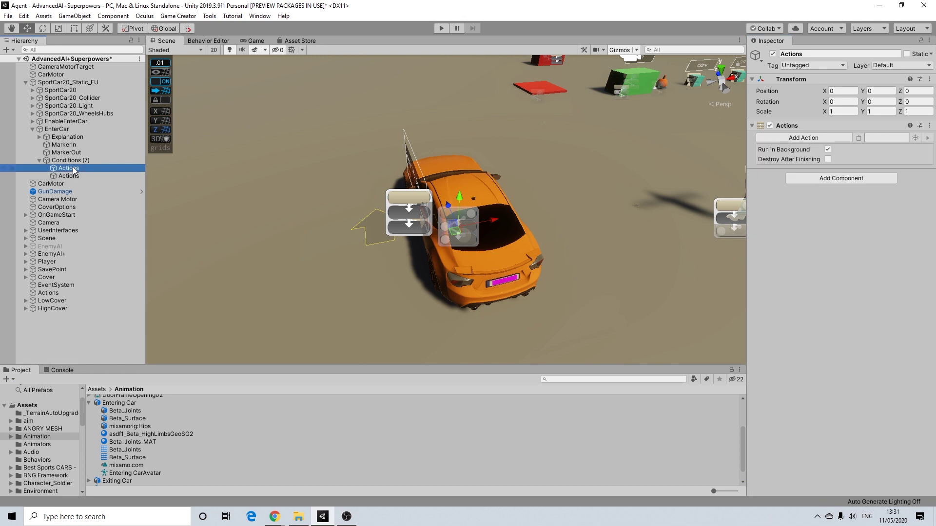
pyautogui.click(791, 137)
pyautogui.write('comp')
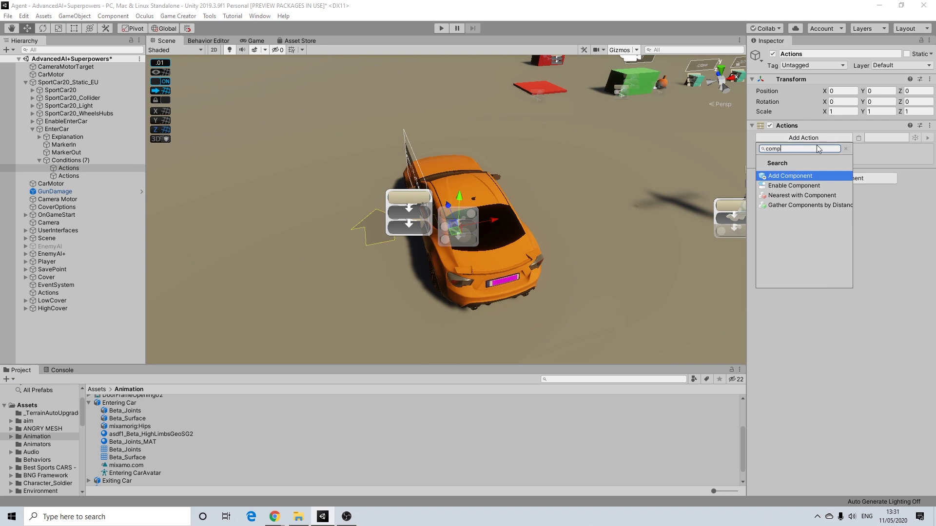
pyautogui.click(793, 185)
pyautogui.moveTo(90, 83); pyautogui.dragTo(873, 159)
pyautogui.click(855, 172)
pyautogui.write('Car')
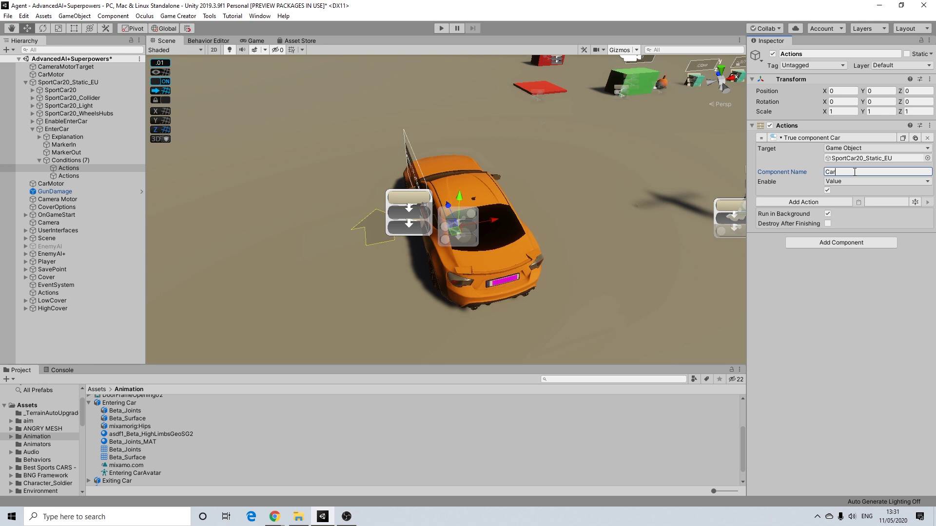
pyautogui.write('C')
pyautogui.write('Controller')
pyautogui.click(827, 190)
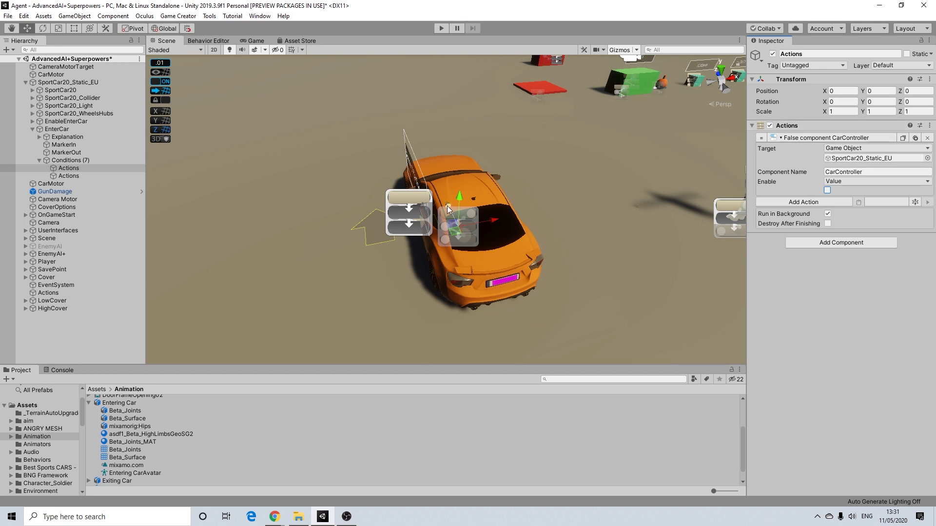
# - Add a Character State action for the Player below the Enable Component action that disables CarController
pyautogui.click(814, 203)
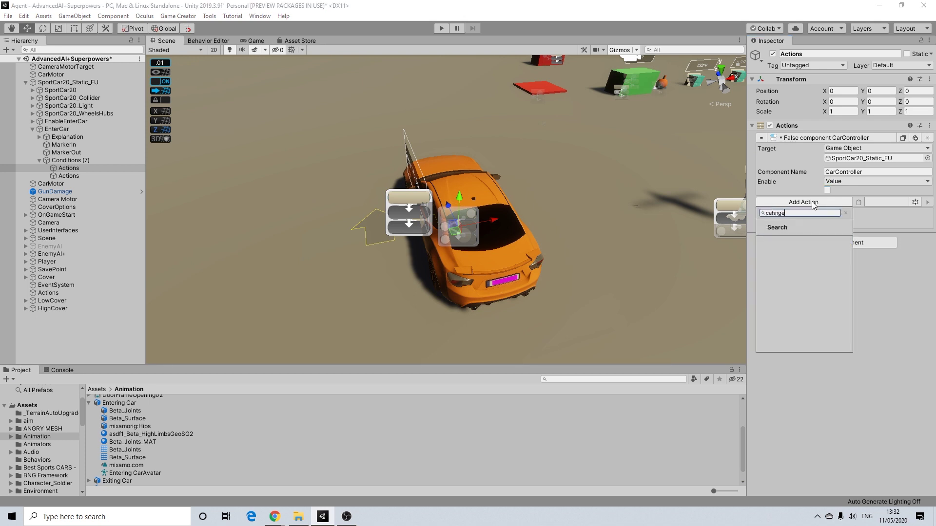
pyautogui.write('change')
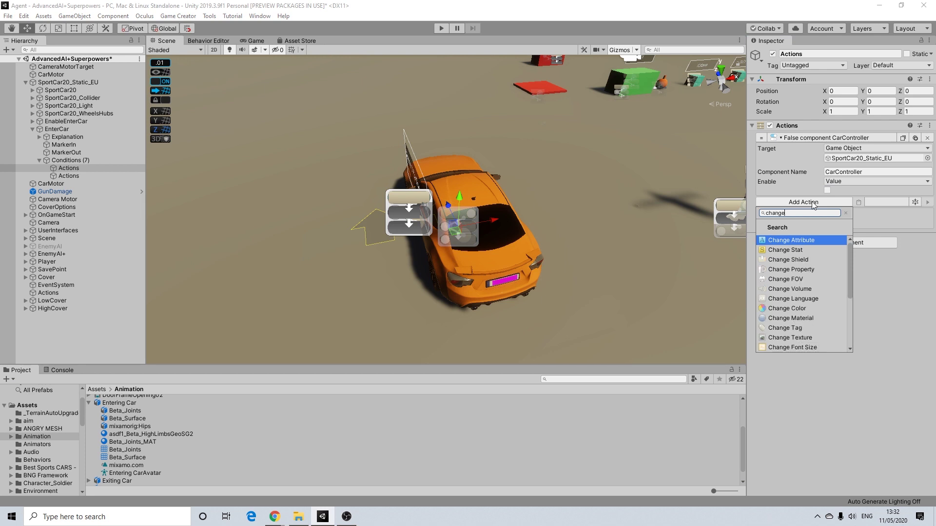
pyautogui.write(' state')
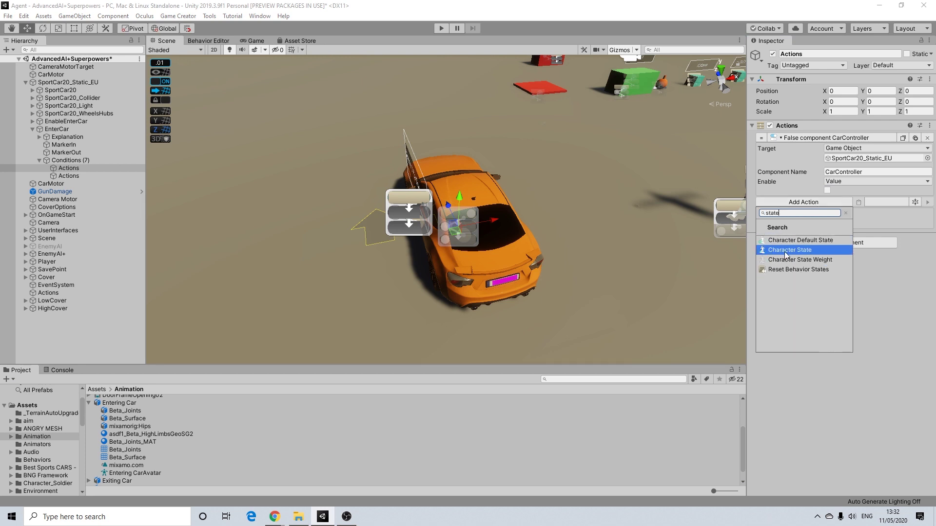
pyautogui.click(817, 244)
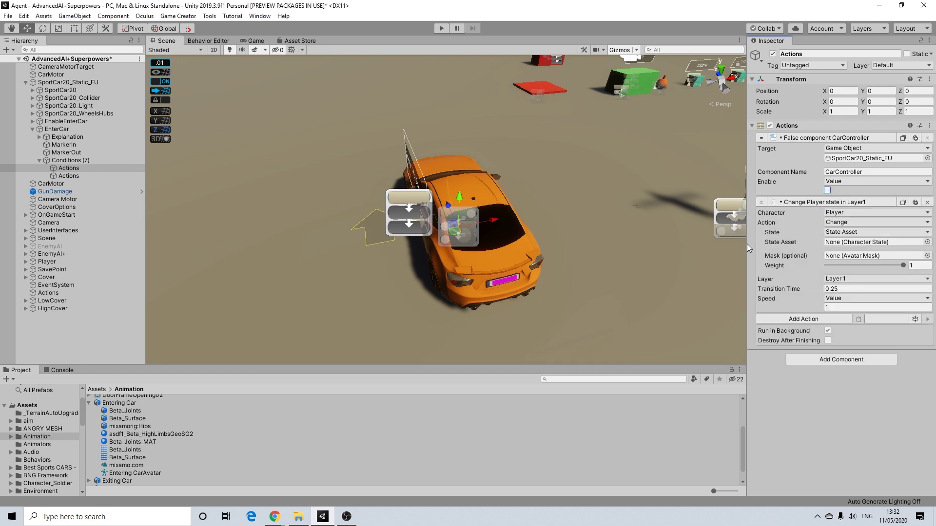
# - Set the Player state action's State to Animation Clip and assign the mixamo.com clip from the Exiting Car asset
pyautogui.scroll(-1, 117, 469)
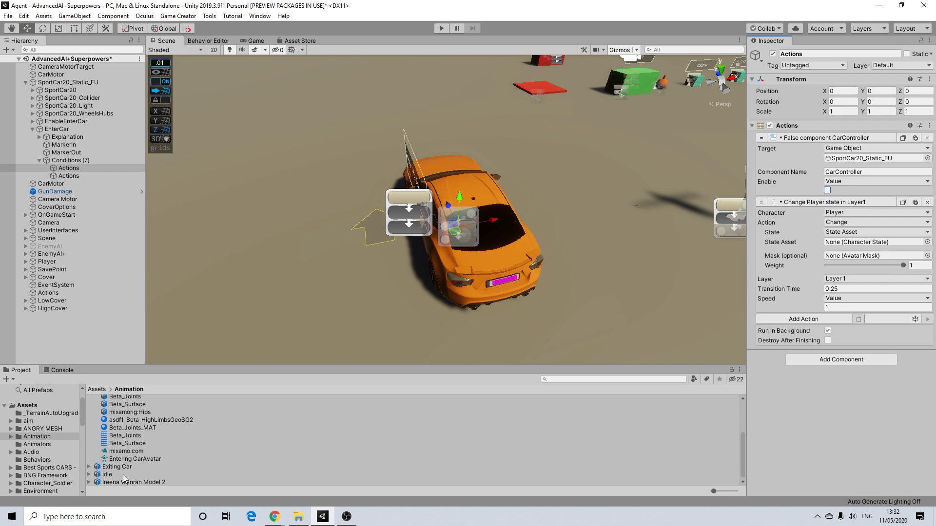
pyautogui.click(89, 467)
pyautogui.scroll(-3, 127, 467)
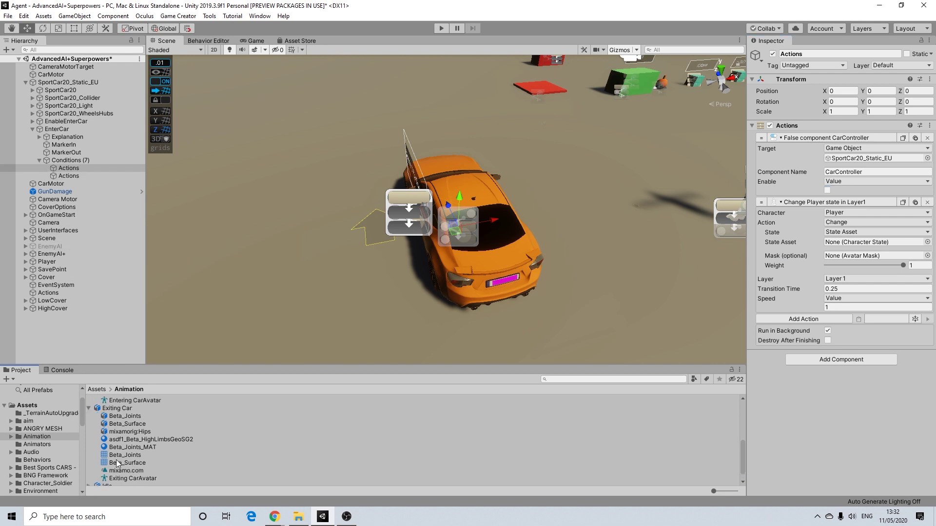
pyautogui.moveTo(127, 476); pyautogui.dragTo(846, 245)
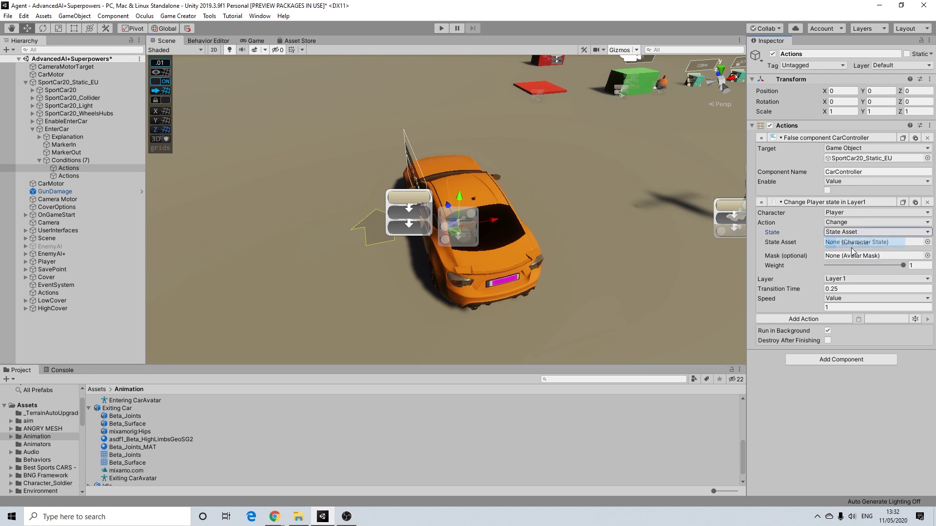
pyautogui.click(857, 232)
pyautogui.click(856, 254)
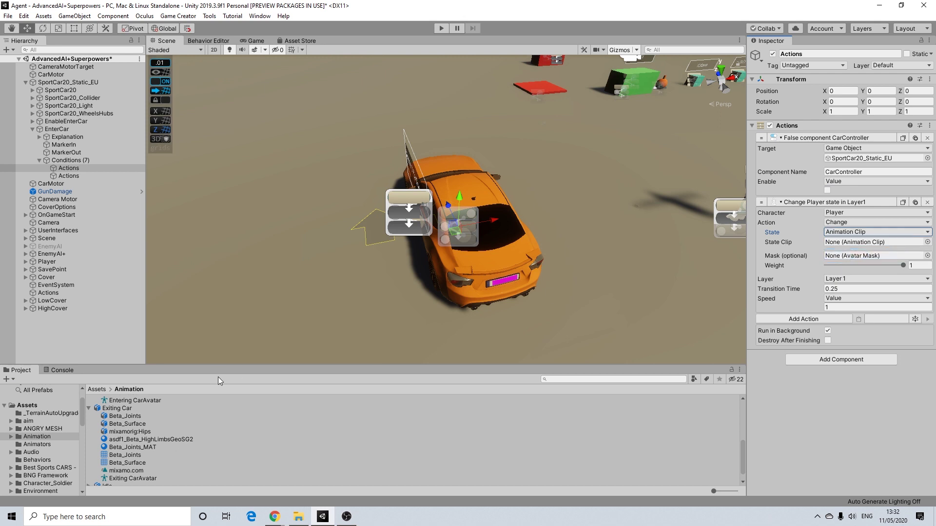
pyautogui.click(127, 470)
pyautogui.moveTo(126, 470); pyautogui.dragTo(851, 242)
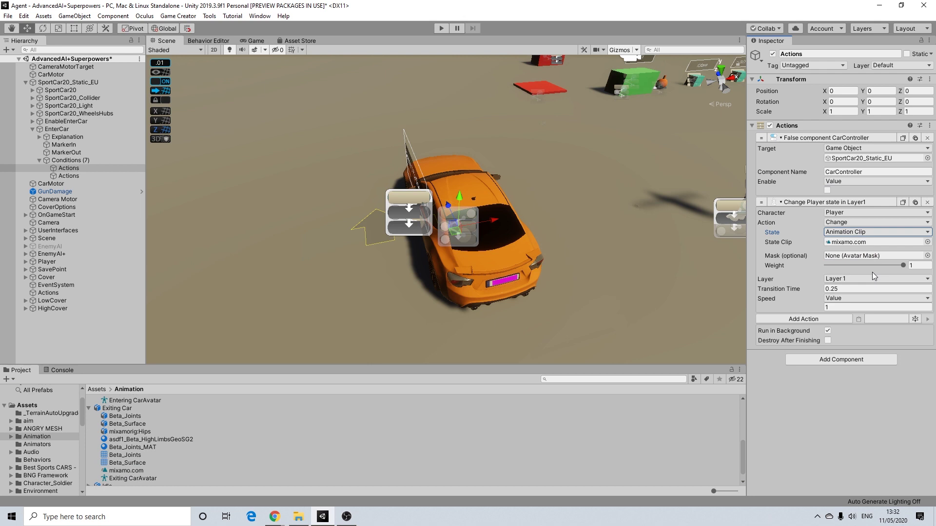
# - Add a Transform Move action for the Player with Move To set to Transform and MarkerOut as the destination
pyautogui.click(800, 320)
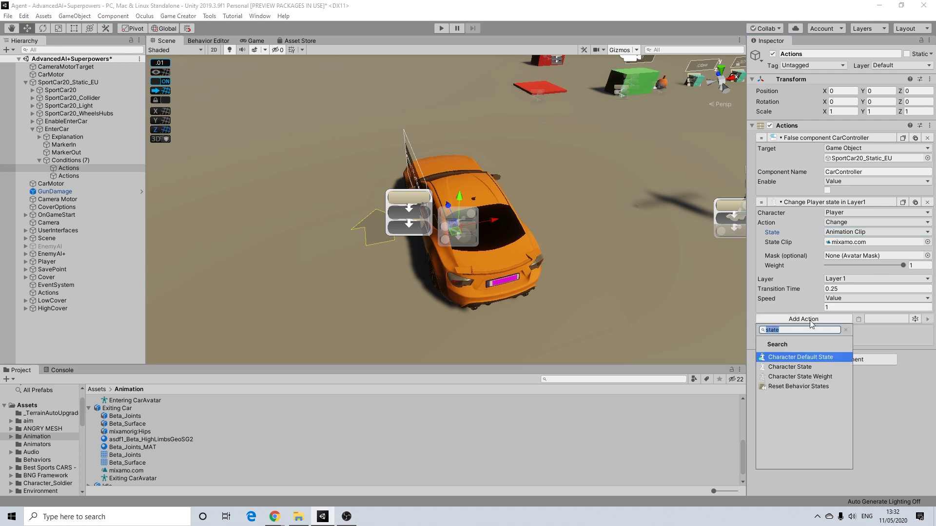
pyautogui.write('move')
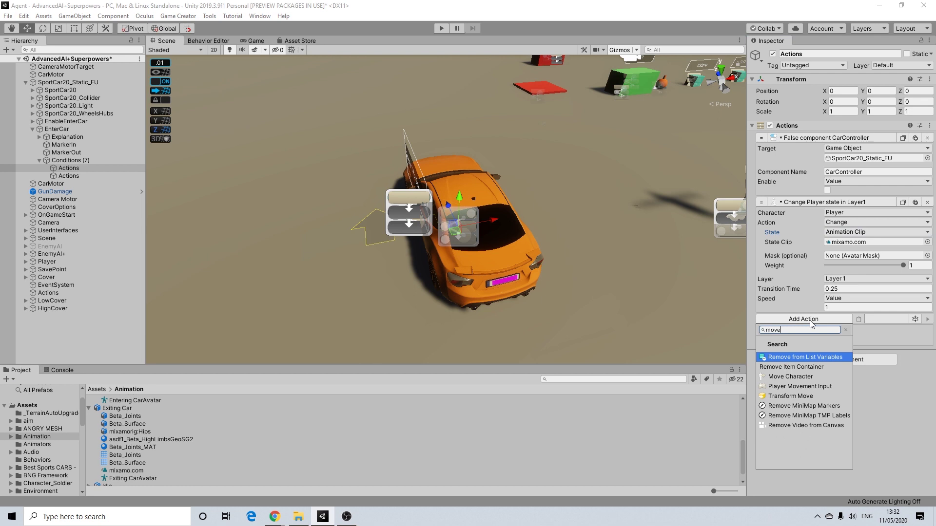
pyautogui.click(785, 396)
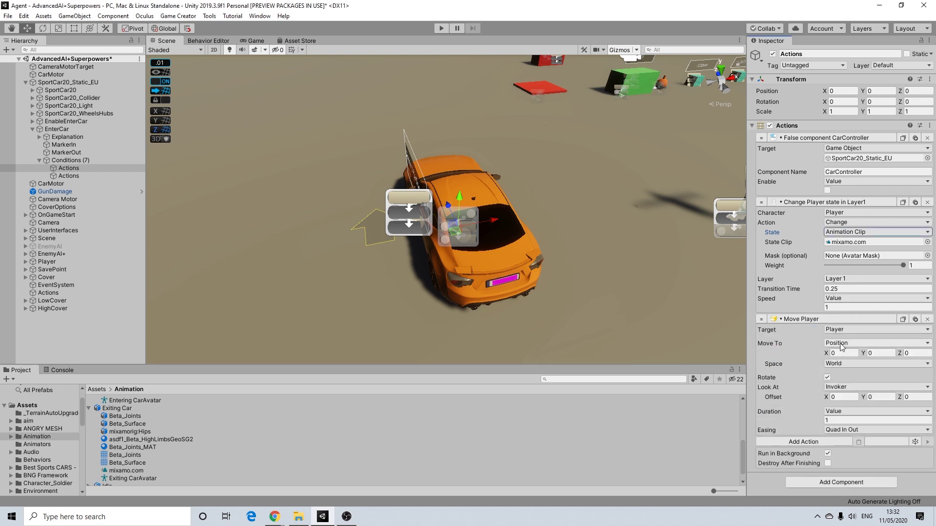
pyautogui.click(841, 344)
pyautogui.click(830, 386)
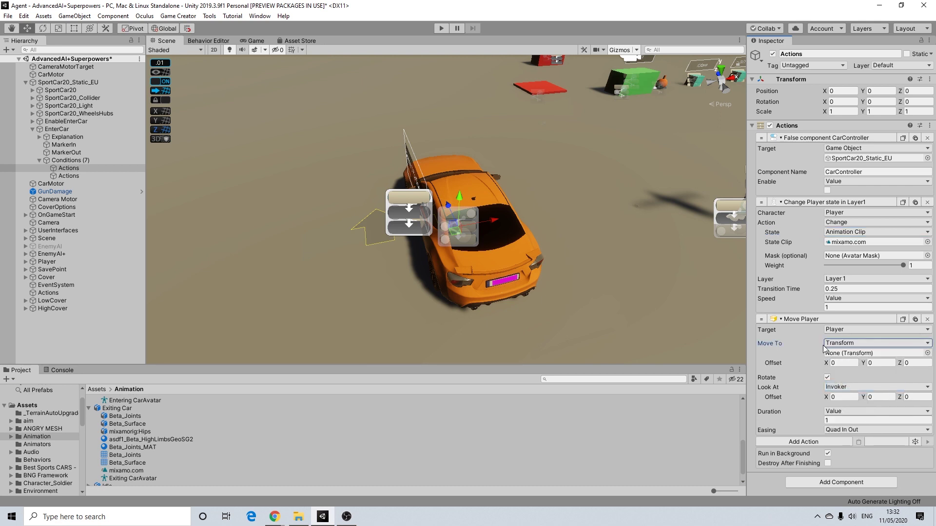
pyautogui.moveTo(47, 168); pyautogui.dragTo(841, 354)
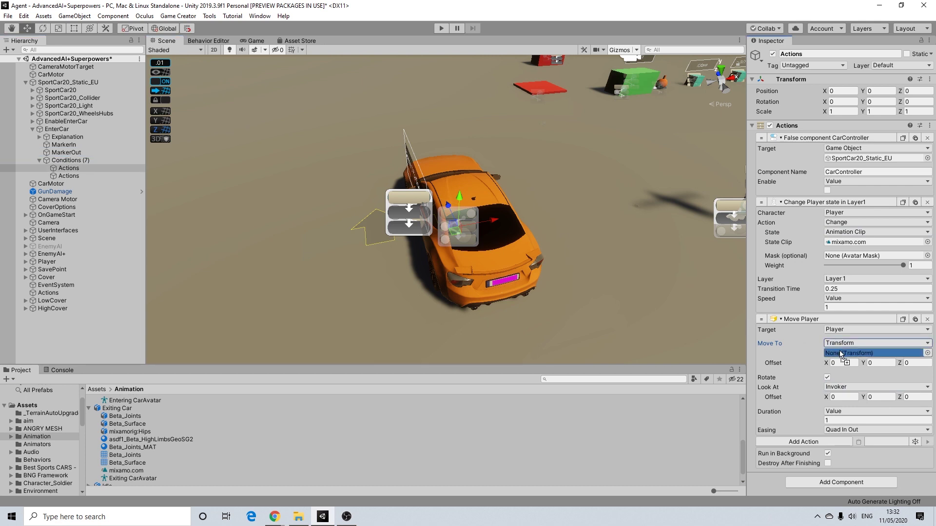
pyautogui.moveTo(841, 354); pyautogui.dragTo(840, 354)
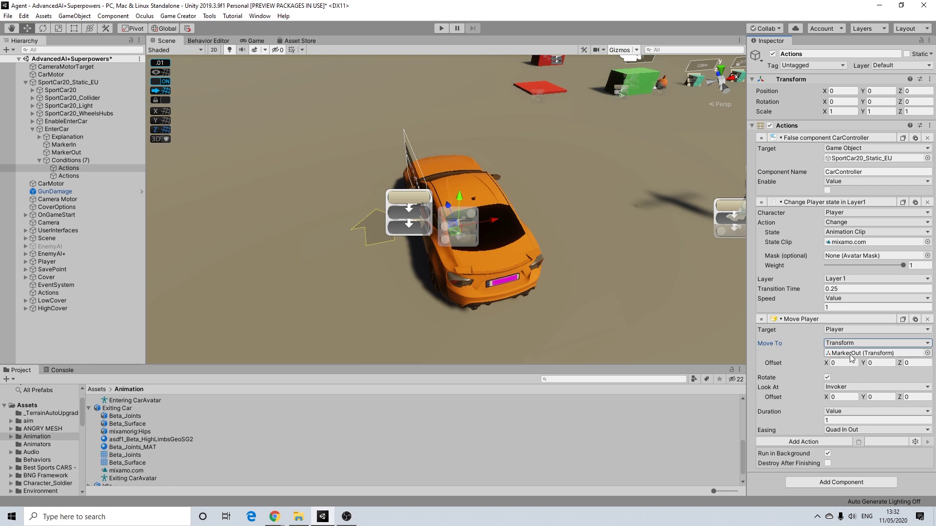
# - Turn off Rotate in the Move Player action and collapse the three actions in the list
pyautogui.click(910, 362)
pyautogui.click(827, 378)
pyautogui.click(828, 378)
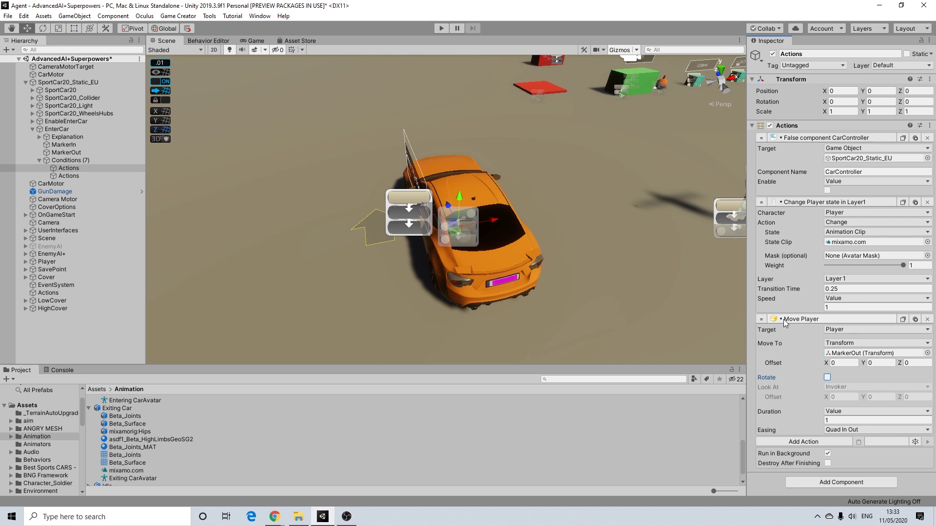
pyautogui.click(783, 319)
pyautogui.click(786, 202)
pyautogui.click(789, 138)
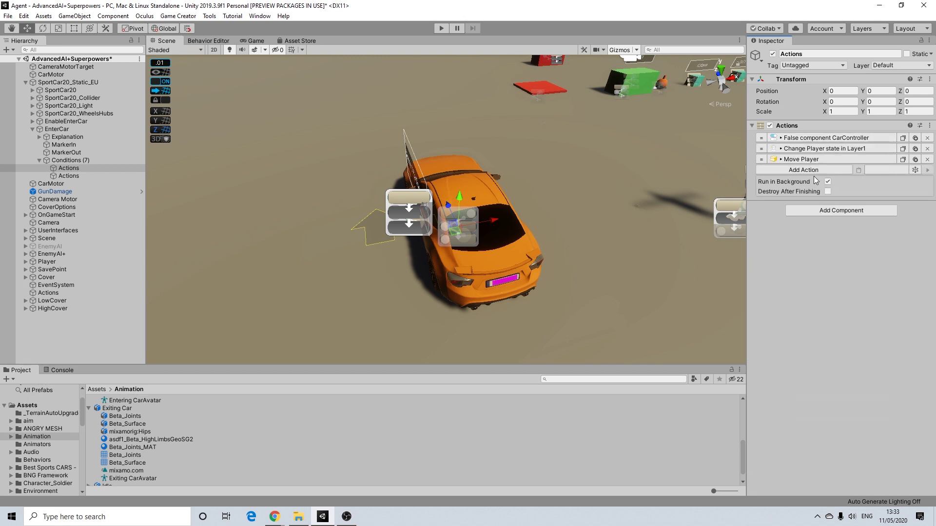
# - Add a Wait action of 1 second after the Move Player action
pyautogui.click(808, 171)
pyautogui.write('wait')
pyautogui.press('Return')
pyautogui.click(827, 180)
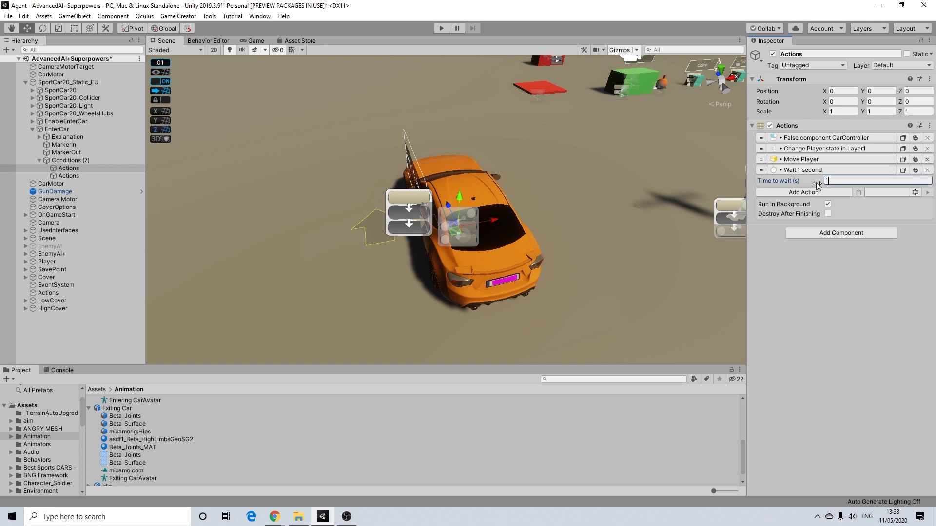
# - Add an action that sets the Player's mounted mode, with Mounted turned off
pyautogui.click(808, 192)
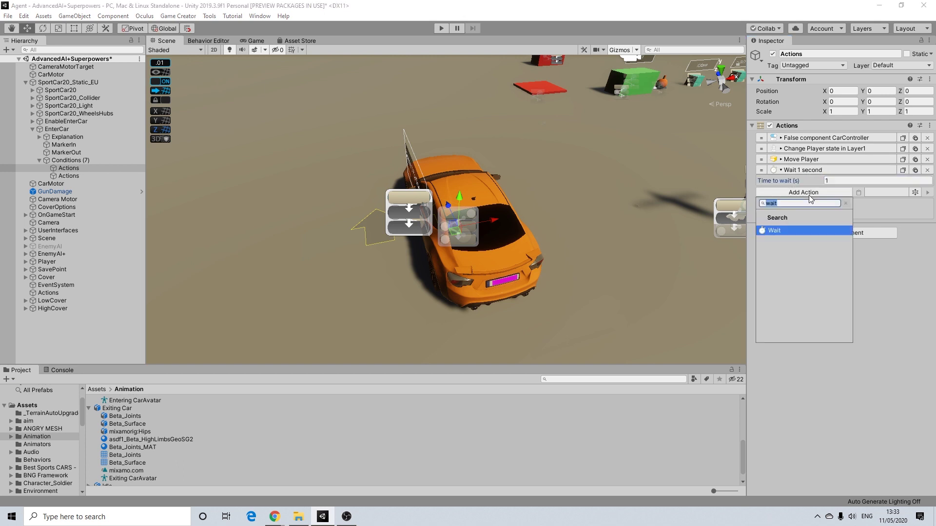
pyautogui.write('moun')
pyautogui.click(792, 230)
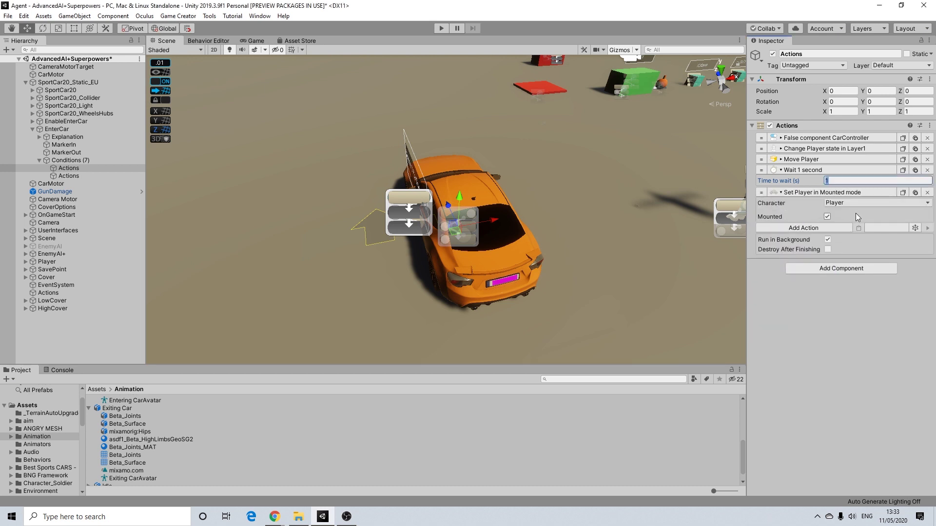
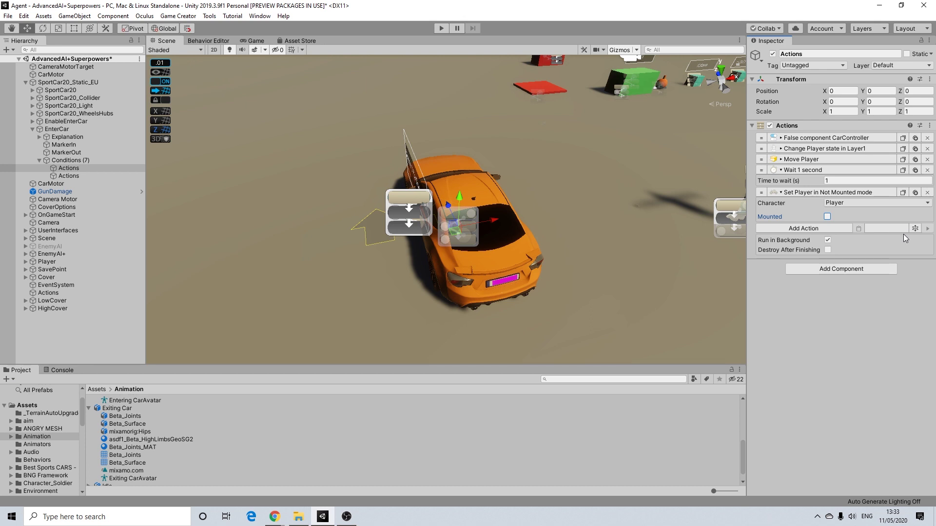
# - Add a Change Camera action and assign the scene's Camera Motor object as its camera motor
pyautogui.click(821, 229)
pyautogui.write('va')
pyautogui.press('BackSpace')
pyautogui.press('BackSpace')
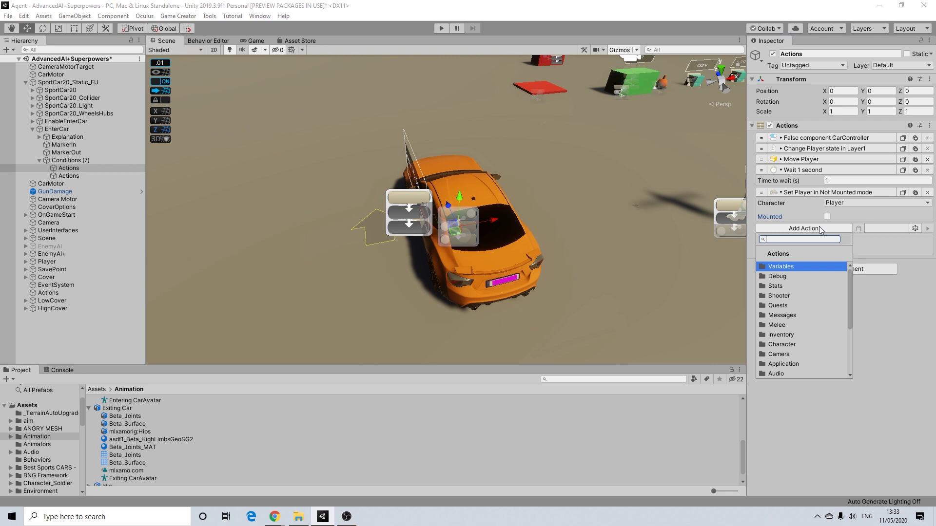
pyautogui.write('camera')
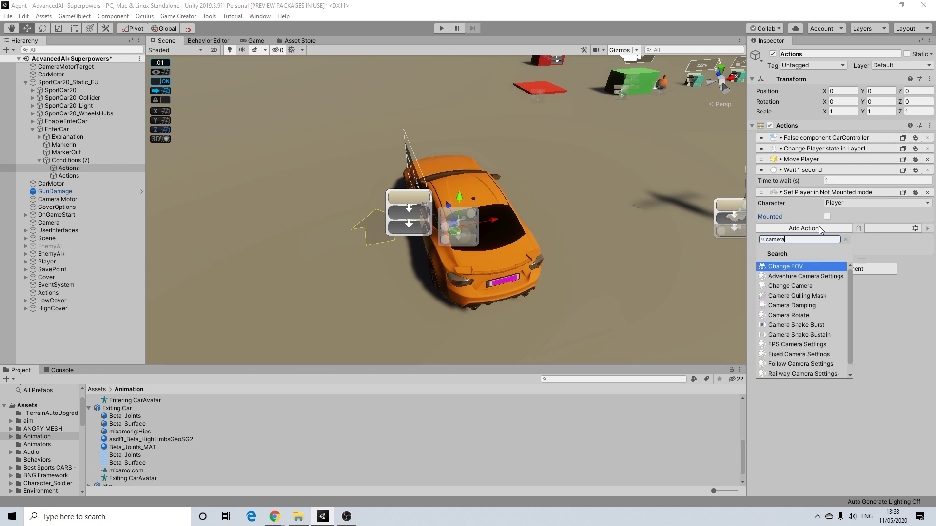
pyautogui.click(787, 276)
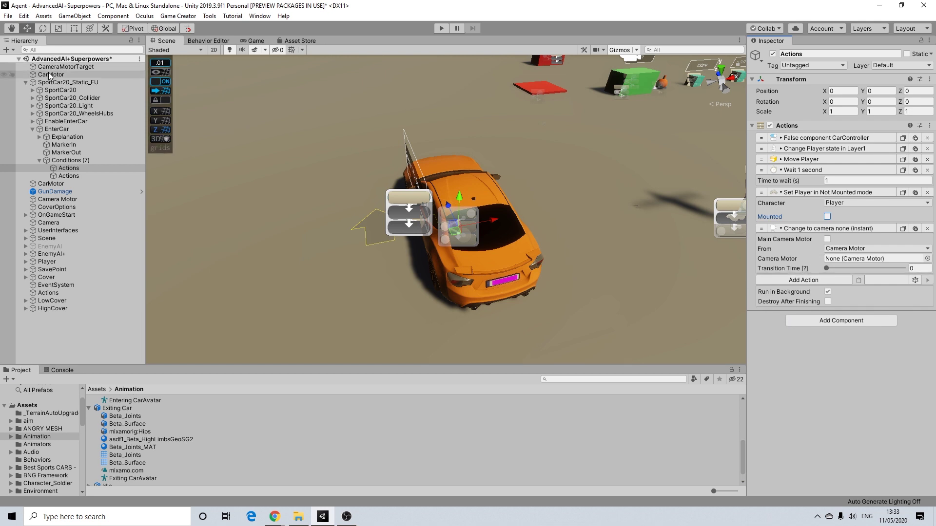
pyautogui.moveTo(55, 199); pyautogui.dragTo(859, 265)
# - Set the camera change's transition time to 0.5 and collapse the expanded actions
pyautogui.click(911, 268)
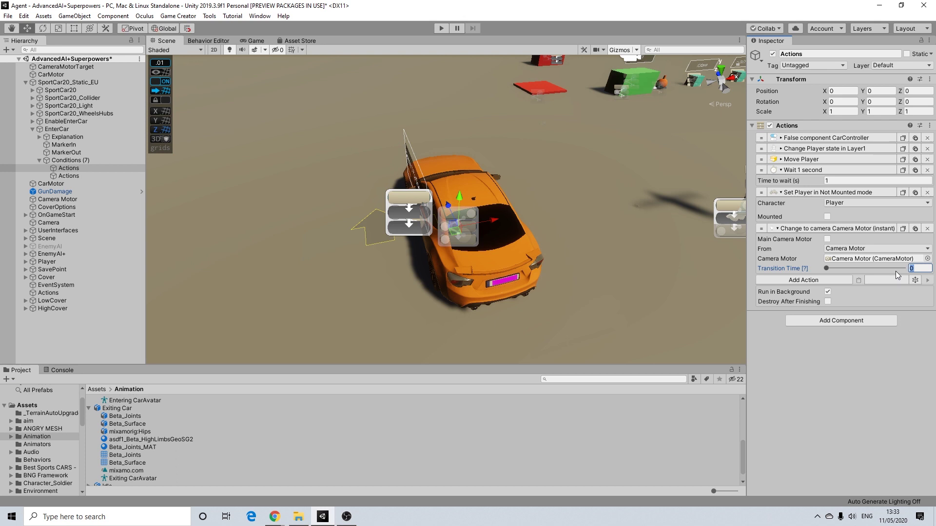
pyautogui.write('0.5')
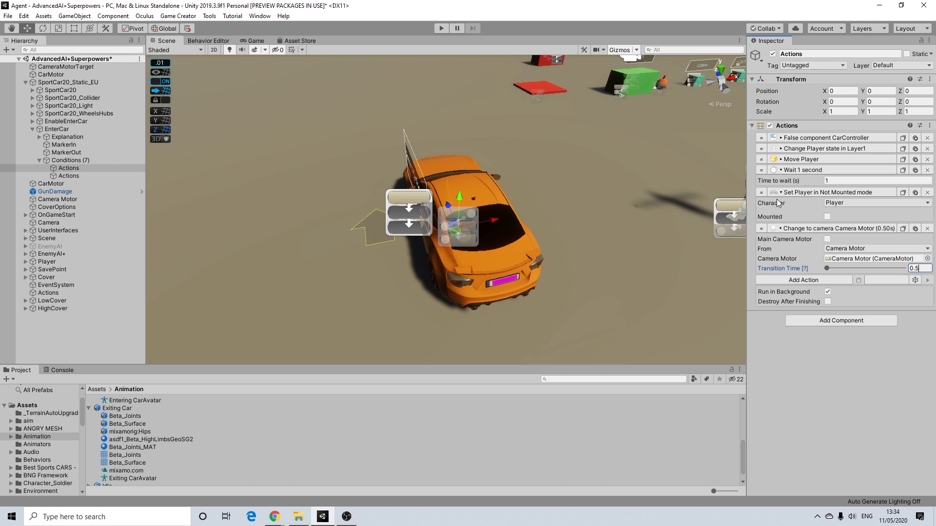
pyautogui.click(781, 193)
pyautogui.click(783, 171)
pyautogui.click(784, 191)
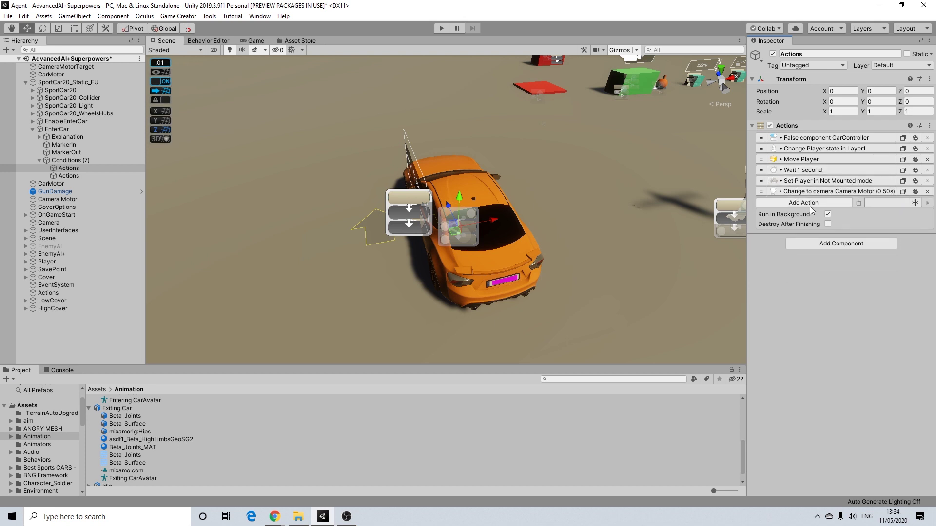
# - Add a Character State action for the Player at the end of the list with its Action set to Reset on Layer 1
pyautogui.click(799, 203)
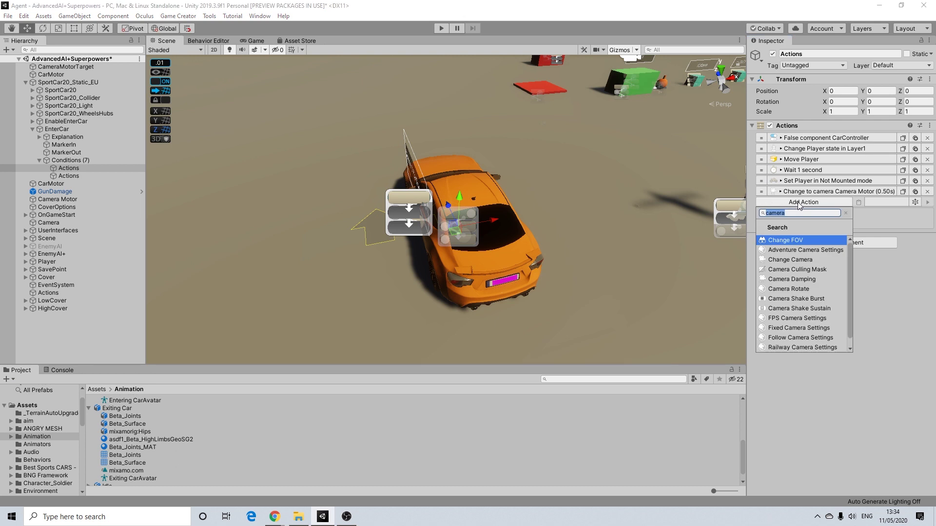
pyautogui.write('rese')
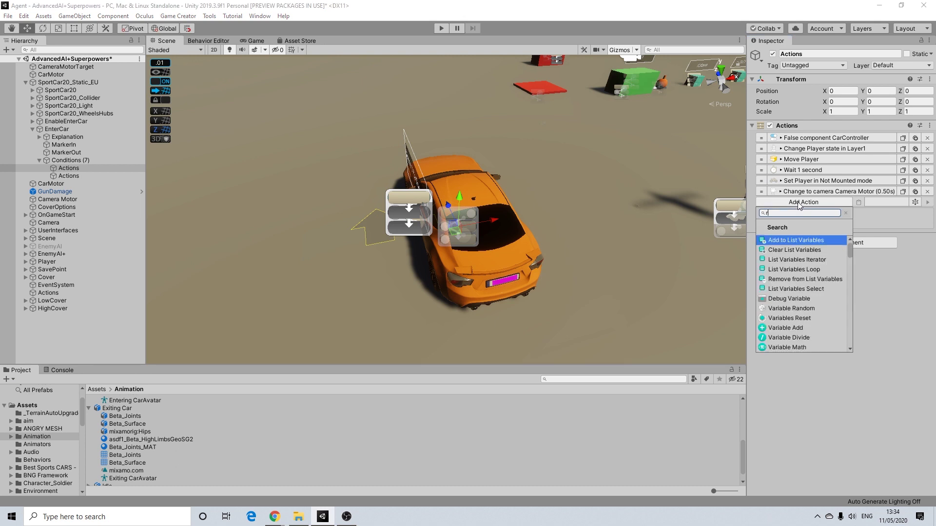
pyautogui.press('BackSpace')
pyautogui.press('BackSpace')
pyautogui.press('BackSpace')
pyautogui.press('BackSpace')
pyautogui.write('state')
pyautogui.click(800, 251)
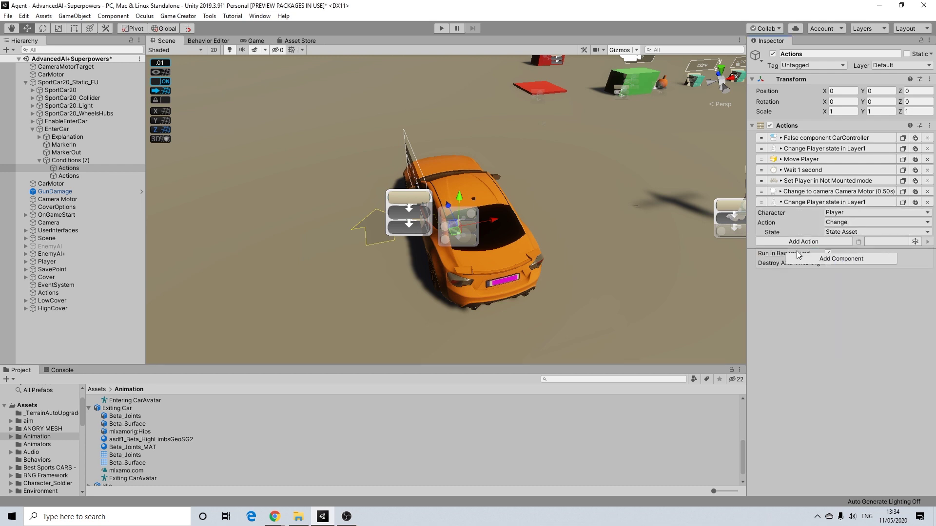
pyautogui.click(846, 224)
pyautogui.click(849, 244)
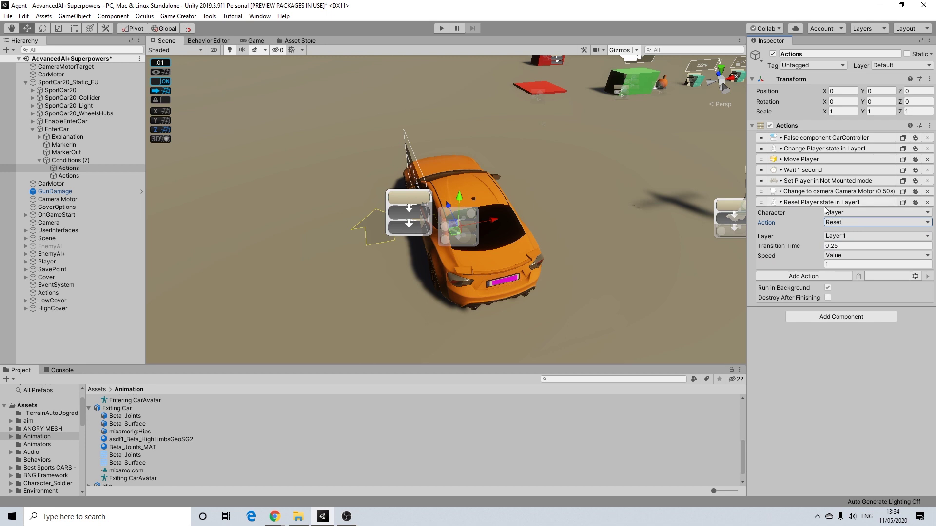
pyautogui.click(823, 203)
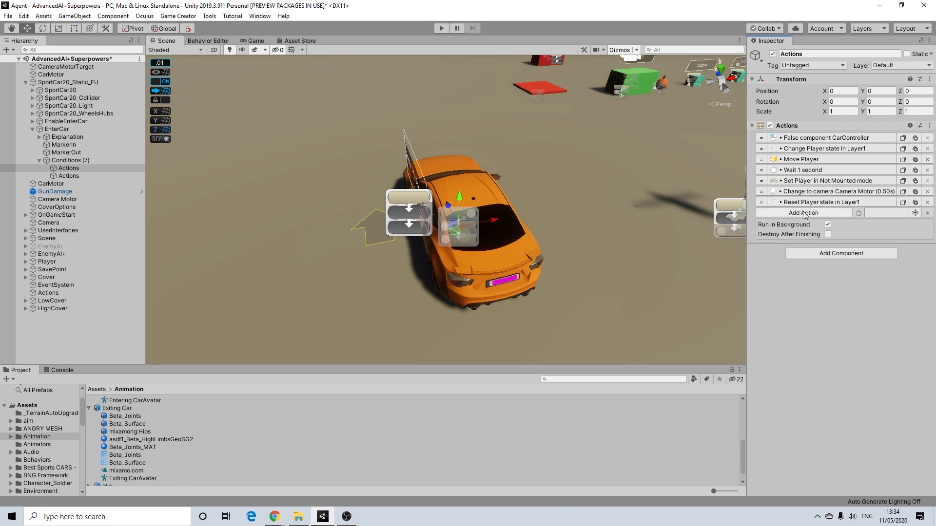
# - Add a Set Active action targeting the Explanation game object under EnterCar, with Active turned on
pyautogui.click(804, 214)
pyautogui.click(800, 249)
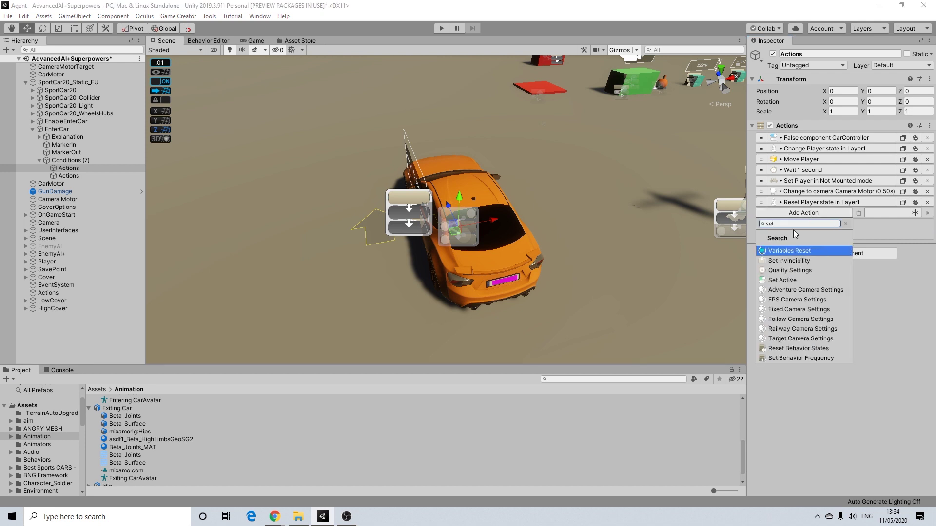
pyautogui.click(775, 280)
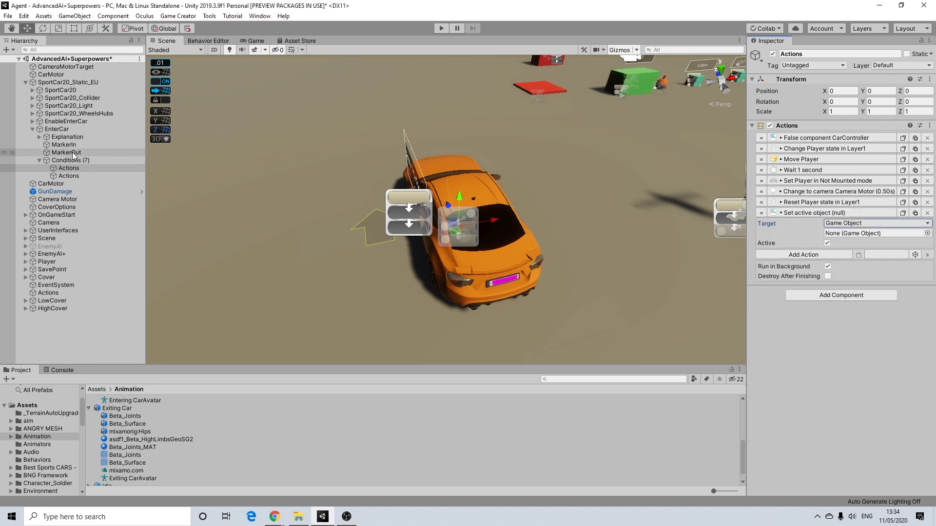
pyautogui.moveTo(69, 138); pyautogui.dragTo(844, 239)
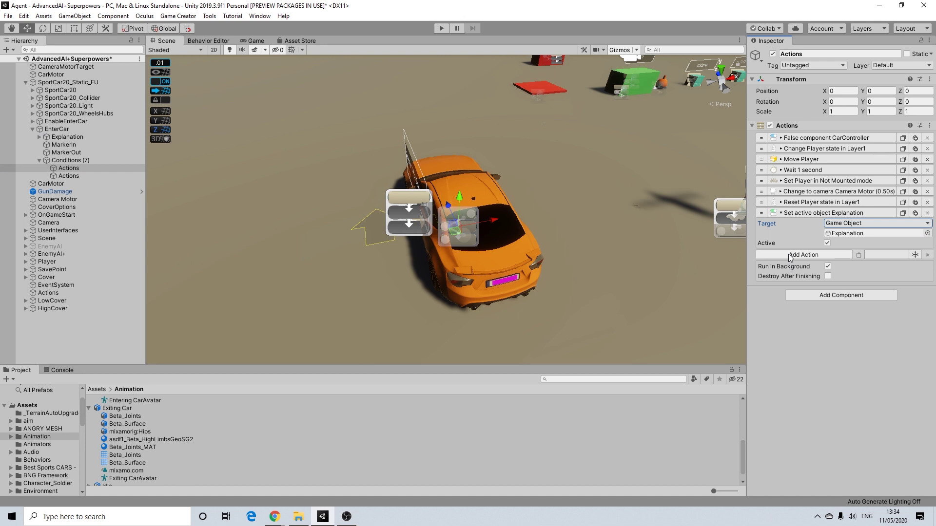
pyautogui.click(903, 213)
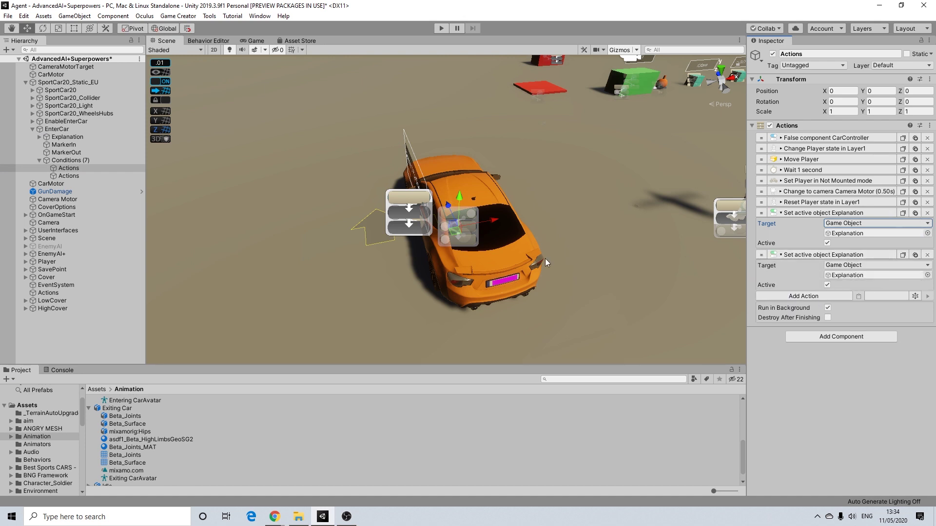
pyautogui.click(62, 128)
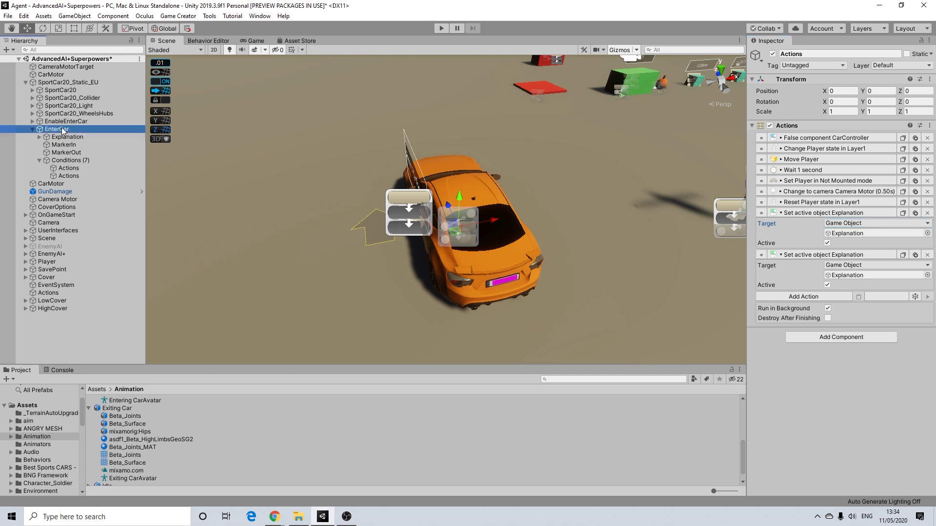
pyautogui.moveTo(62, 128); pyautogui.dragTo(842, 277)
pyautogui.click(827, 284)
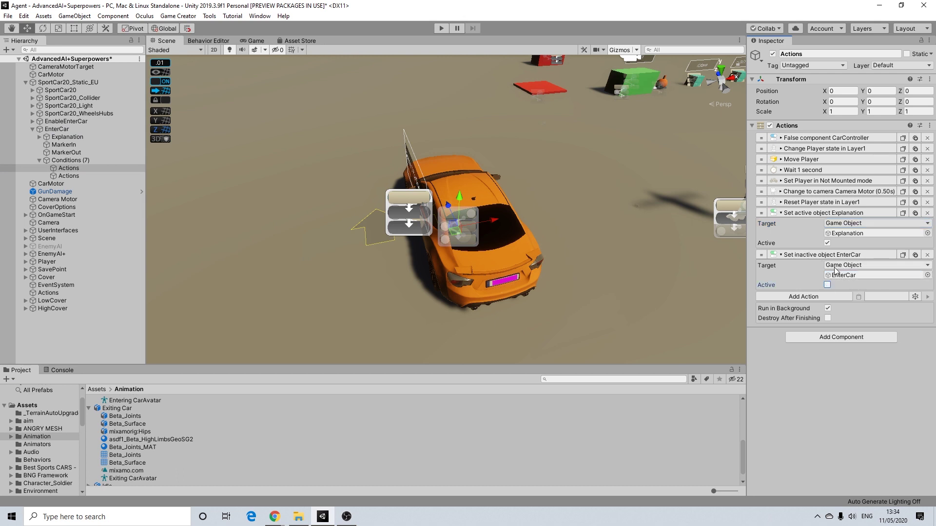
pyautogui.click(926, 254)
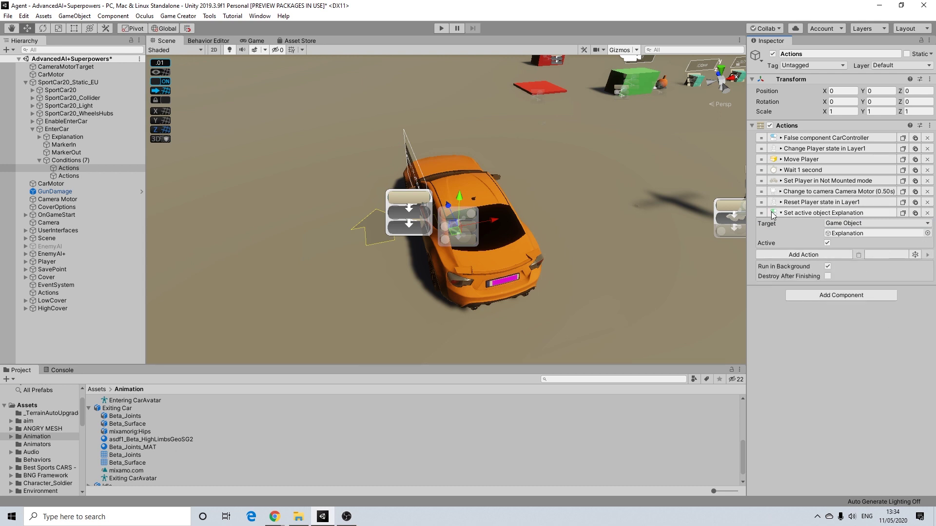
# - Collapse the Set Active action for the Explanation object and save the scene
pyautogui.click(788, 211)
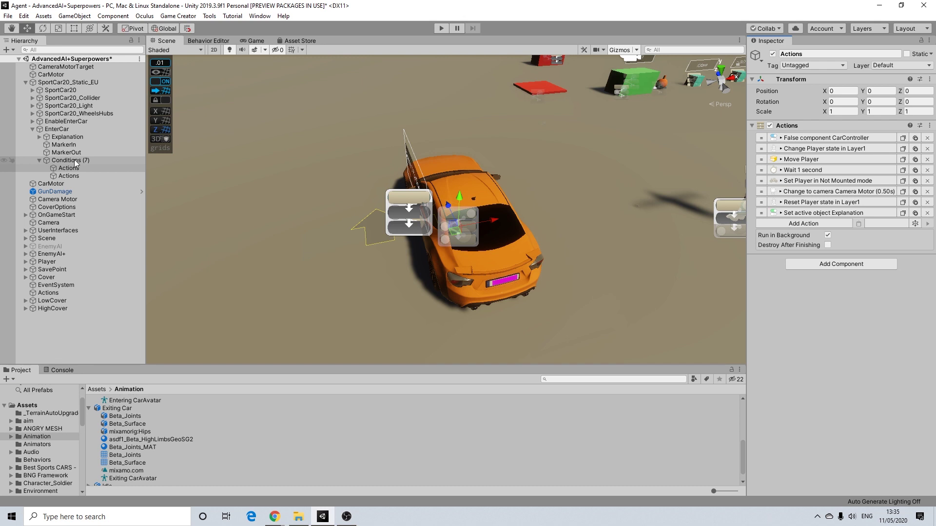
pyautogui.click(8, 15)
pyautogui.click(376, 70)
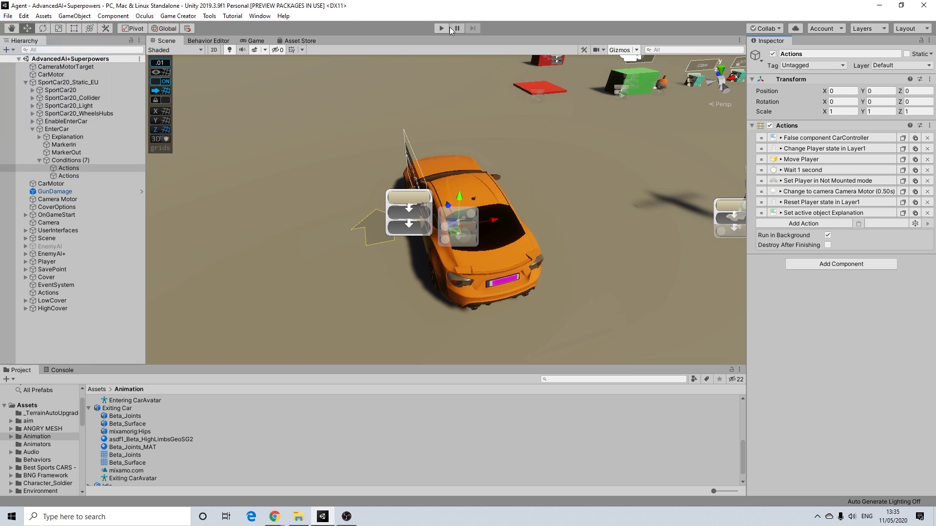
# - Run the game, walk the player around to the sports car's door side and enter the car
pyautogui.click(442, 28)
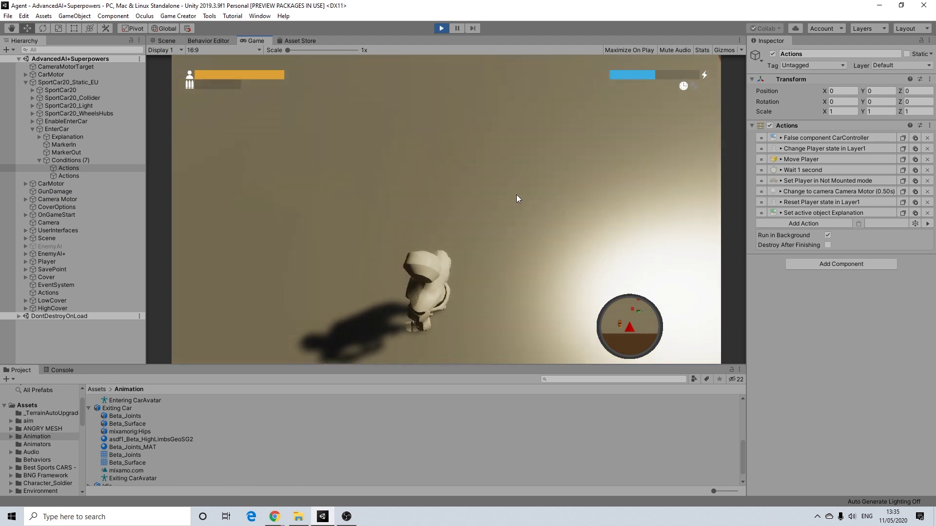
pyautogui.press('w')
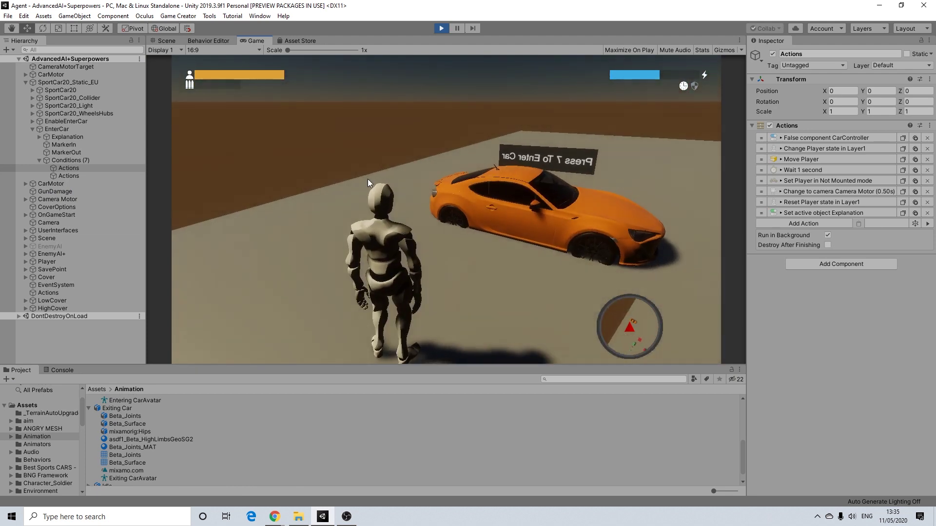
pyautogui.press('w')
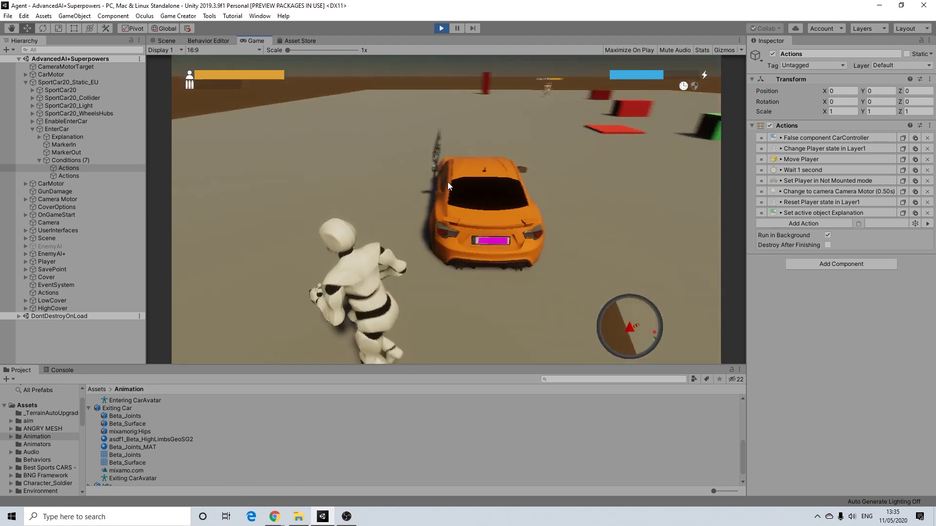
pyautogui.press('w')
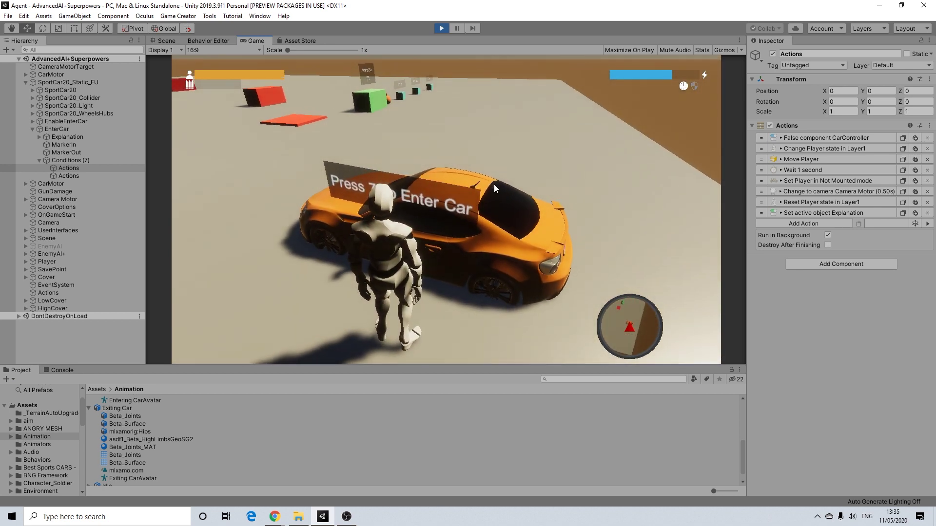
pyautogui.press('w')
pyautogui.press('7')
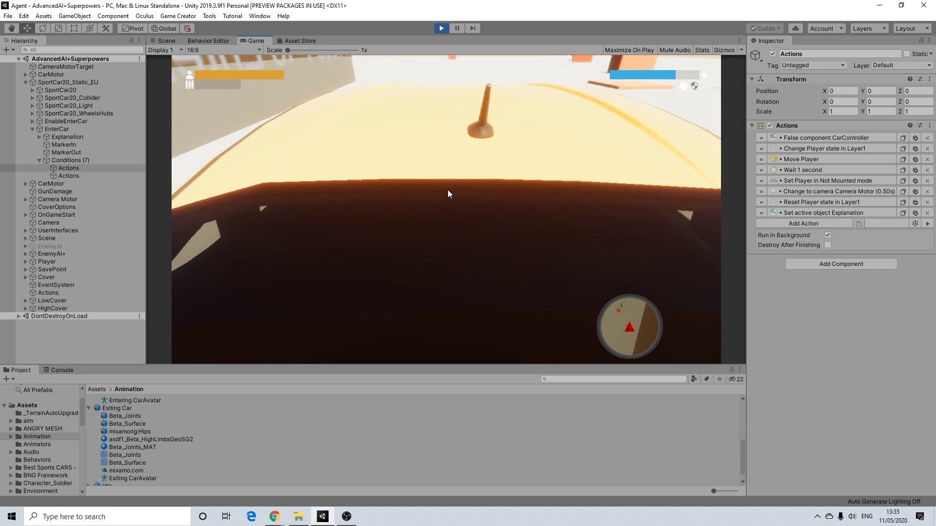
# - Test driving and steering the sports car across the ground, and get the player out of it
pyautogui.press('w')
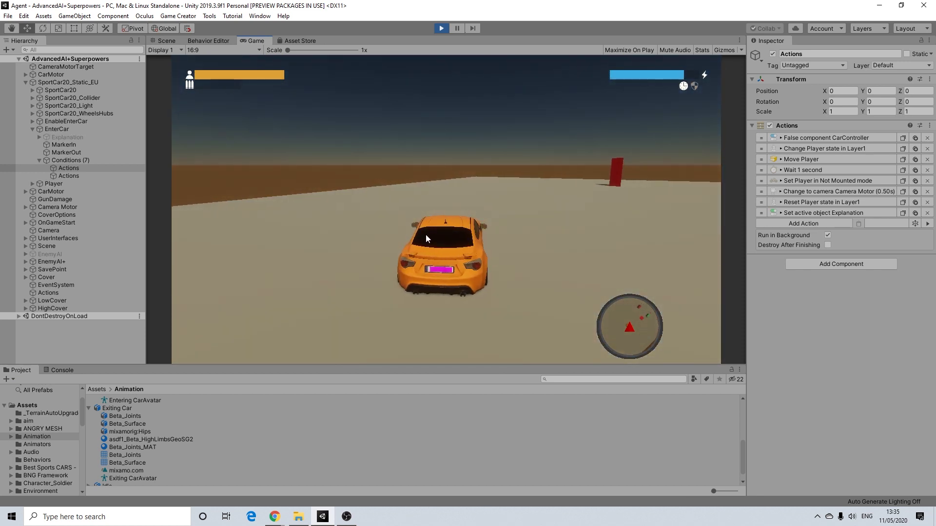
pyautogui.press('d')
pyautogui.press('d')
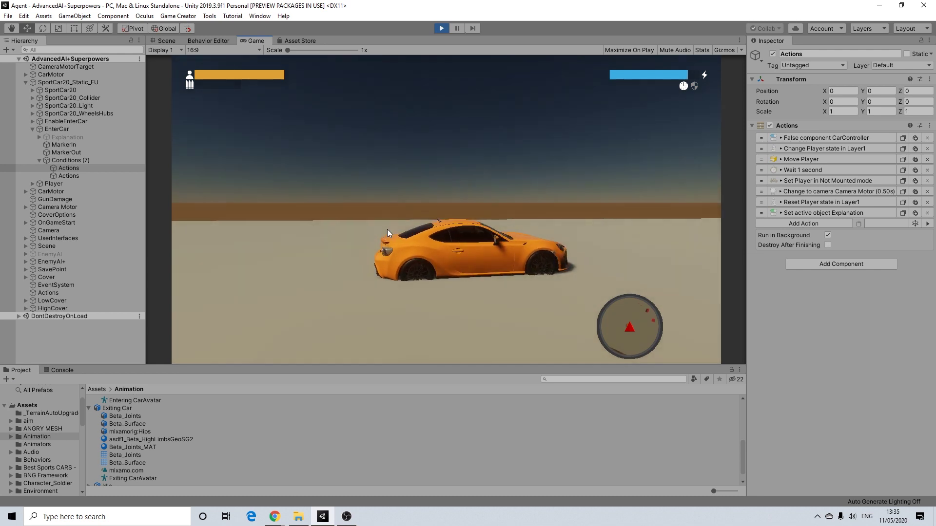
pyautogui.press('d')
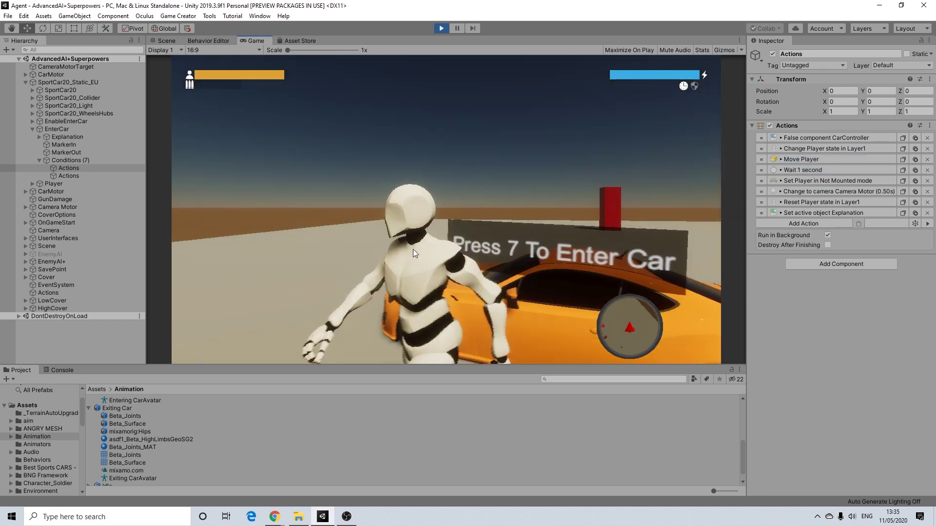
# - Test the player's movement and shooting outside the car, and stop the game
pyautogui.press('s')
pyautogui.press('d')
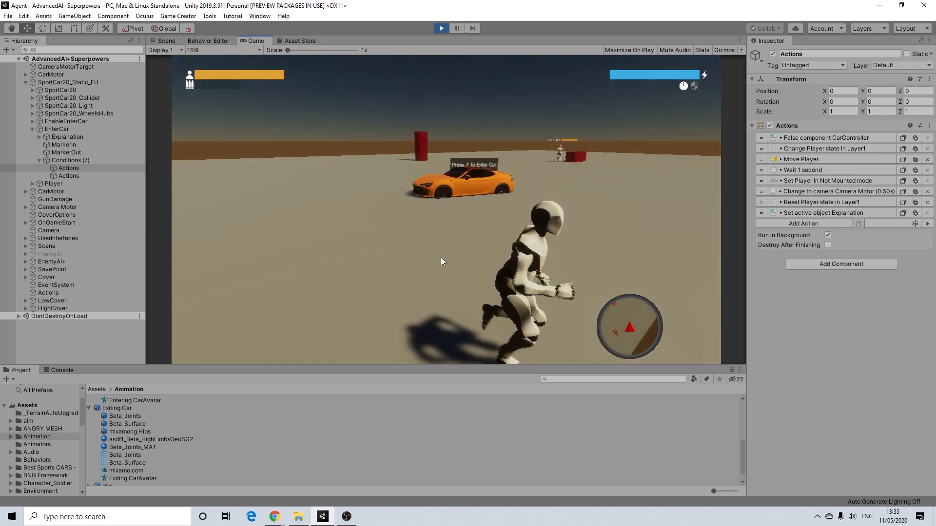
pyautogui.press('w')
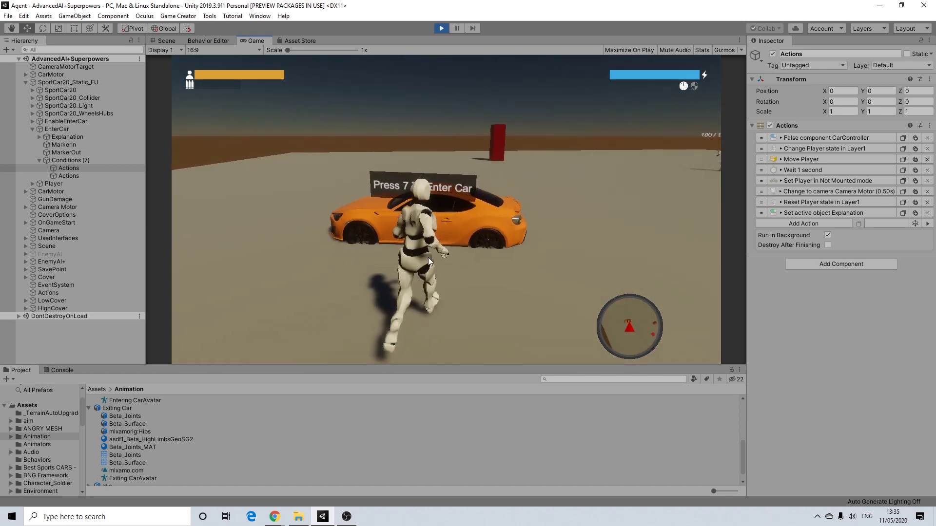
pyautogui.click(403, 257)
pyautogui.press('w')
pyautogui.click(501, 262)
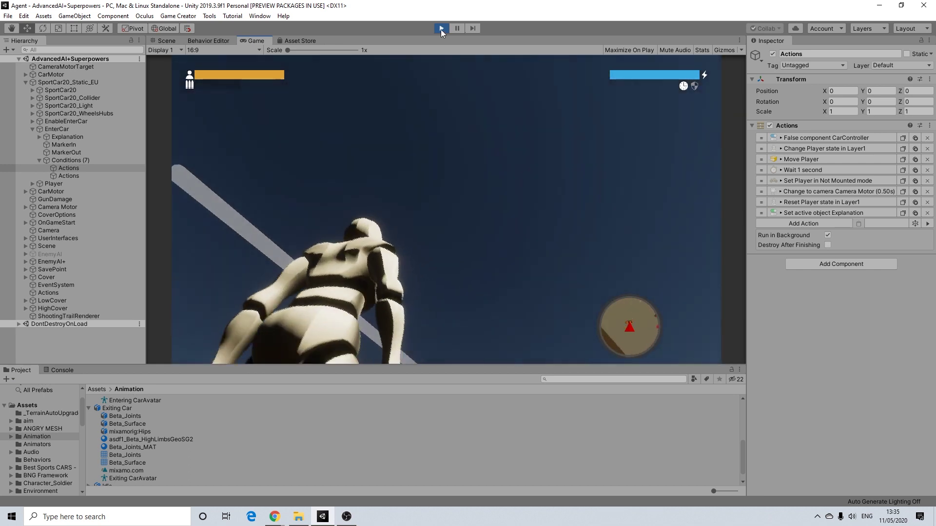
pyautogui.click(441, 29)
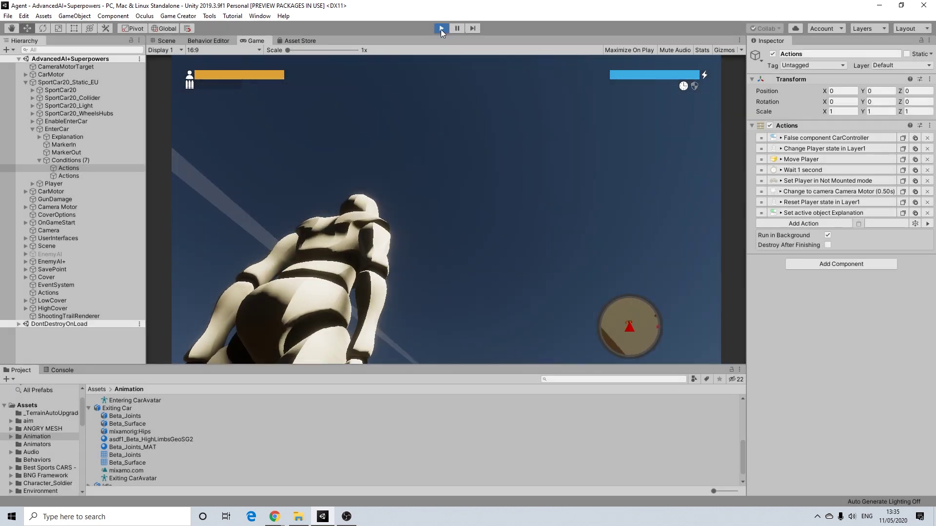
# - Examine the car from the side along with its SportCar20_Collider and SportCar20_WheelsHubs objects to check the collider coverage
pyautogui.scroll(-6, 188, 167)
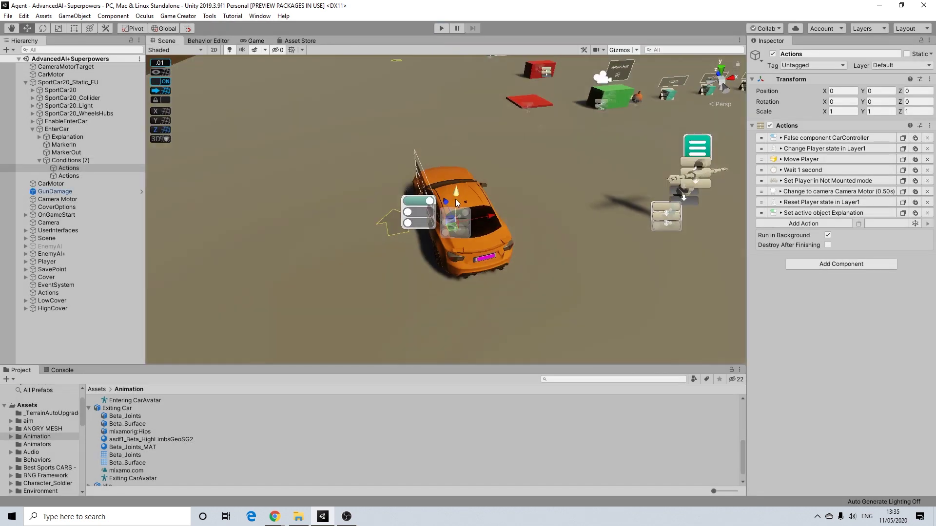
pyautogui.keyDown('alt'); pyautogui.moveTo(441, 264); pyautogui.dragTo(496, 205); pyautogui.keyUp('alt')
pyautogui.scroll(5, 535, 179)
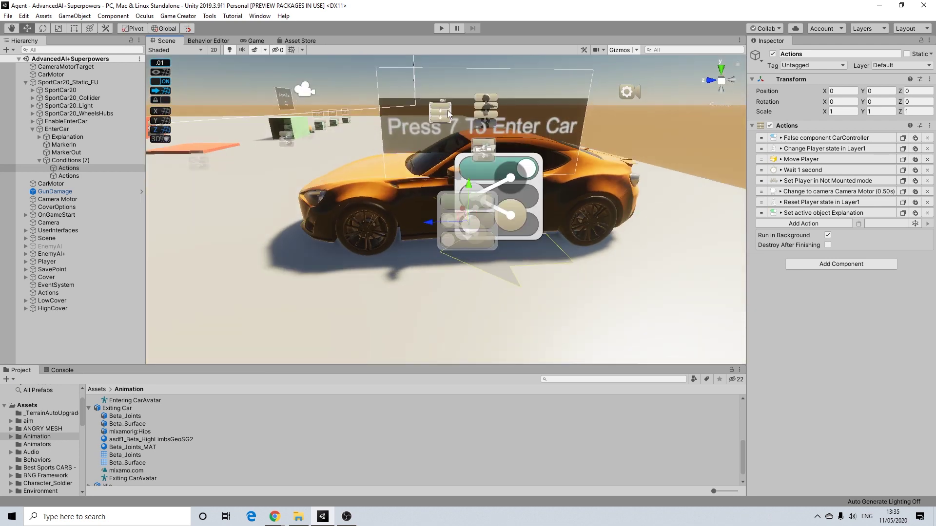
pyautogui.scroll(4, 395, 208)
pyautogui.scroll(-3, 395, 209)
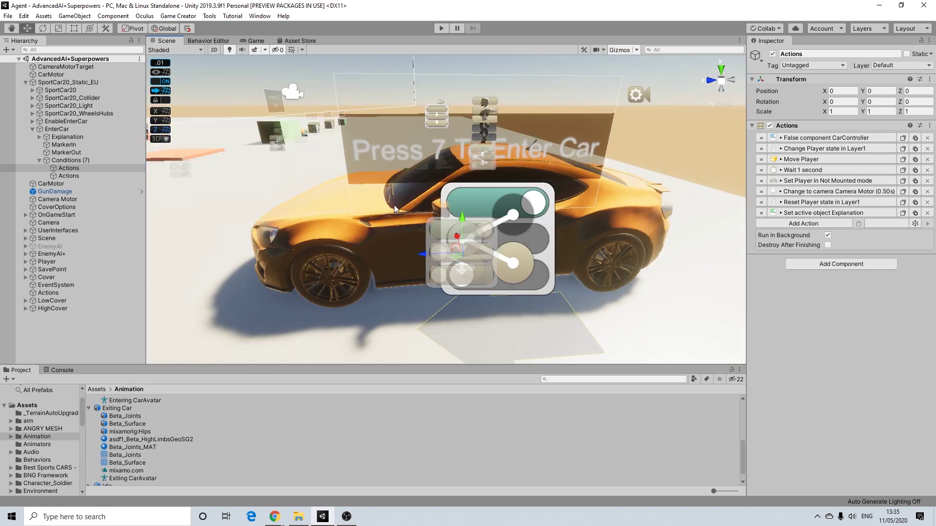
pyautogui.keyDown('alt'); pyautogui.moveTo(395, 209); pyautogui.dragTo(418, 190); pyautogui.keyUp('alt')
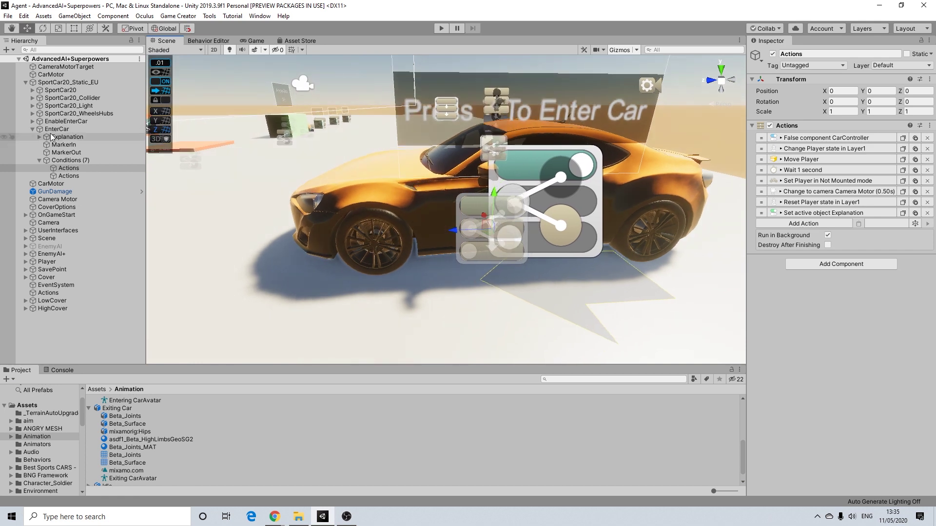
pyautogui.click(39, 160)
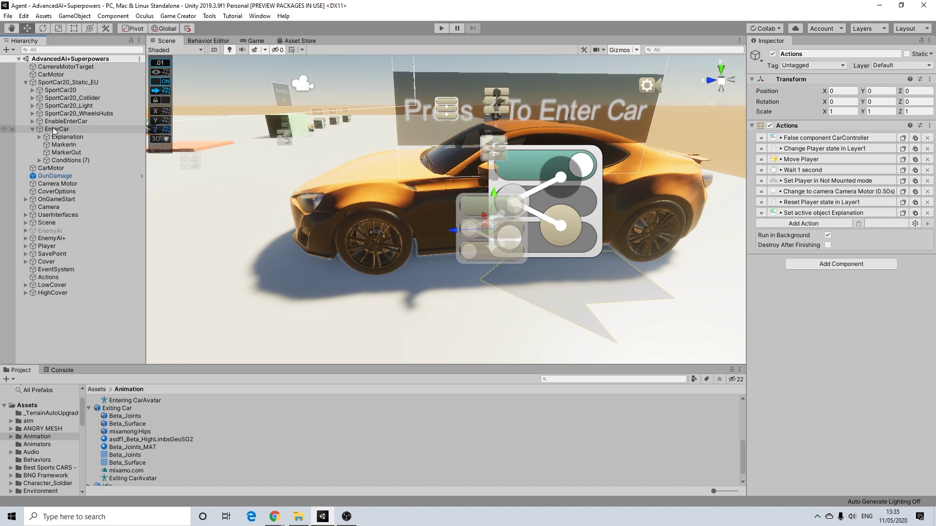
pyautogui.click(72, 98)
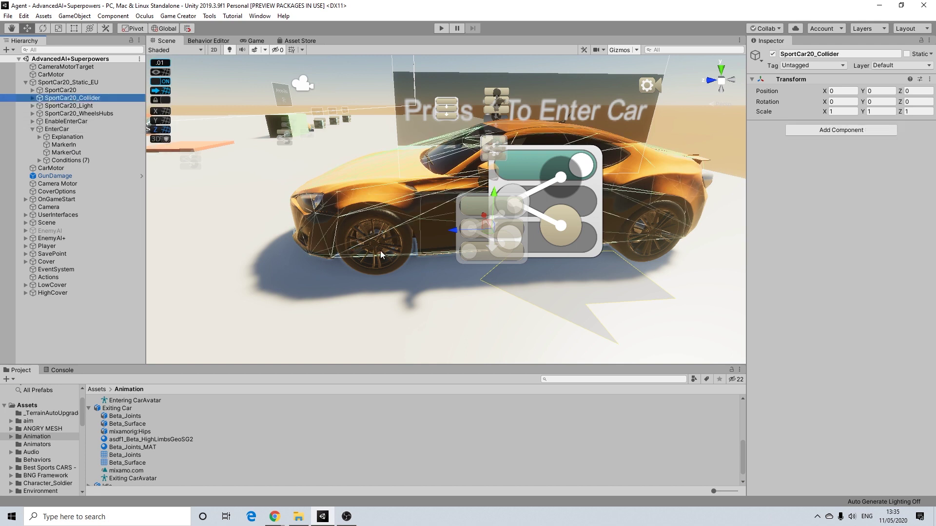
pyautogui.click(33, 98)
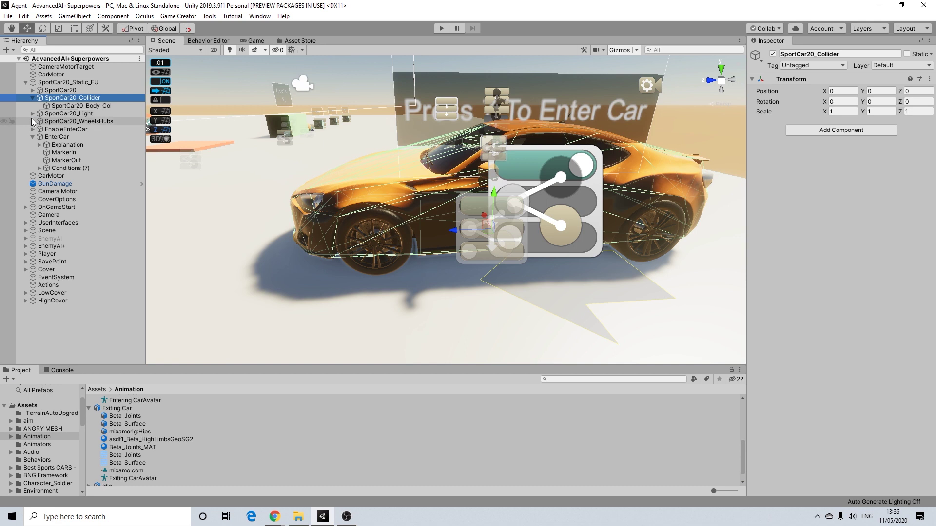
pyautogui.click(33, 122)
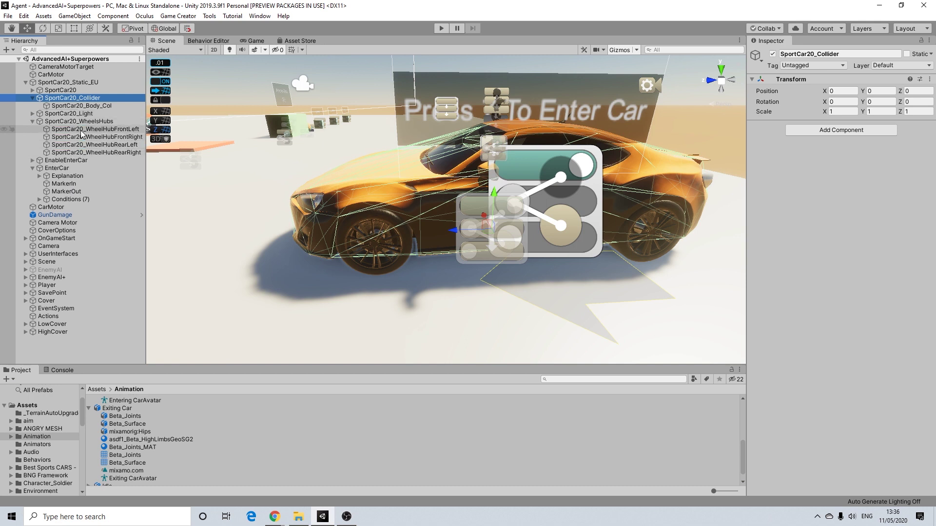
pyautogui.click(33, 120)
pyautogui.click(33, 98)
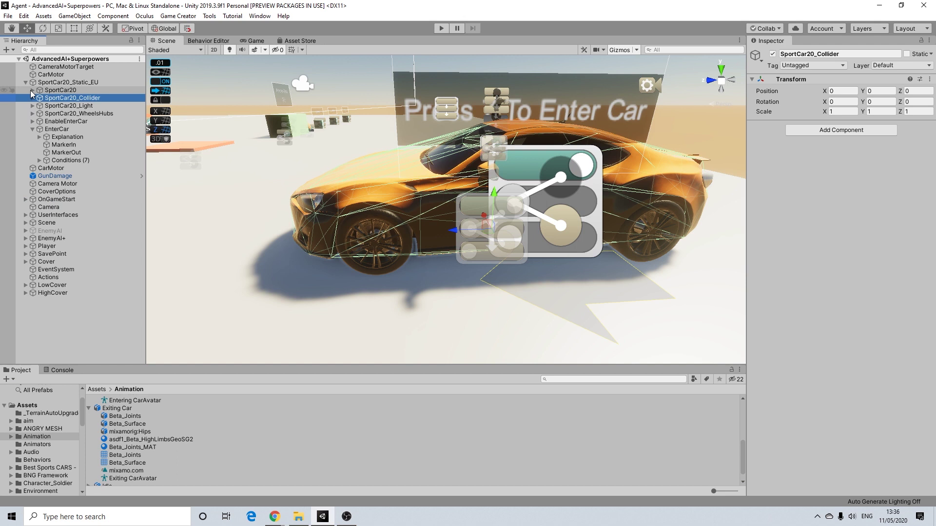
# - Add a Mesh Collider with Convex enabled to SportCar20_WheelFrontLeft_LOD0 inside the SportCar20 object
pyautogui.click(33, 90)
pyautogui.click(97, 248)
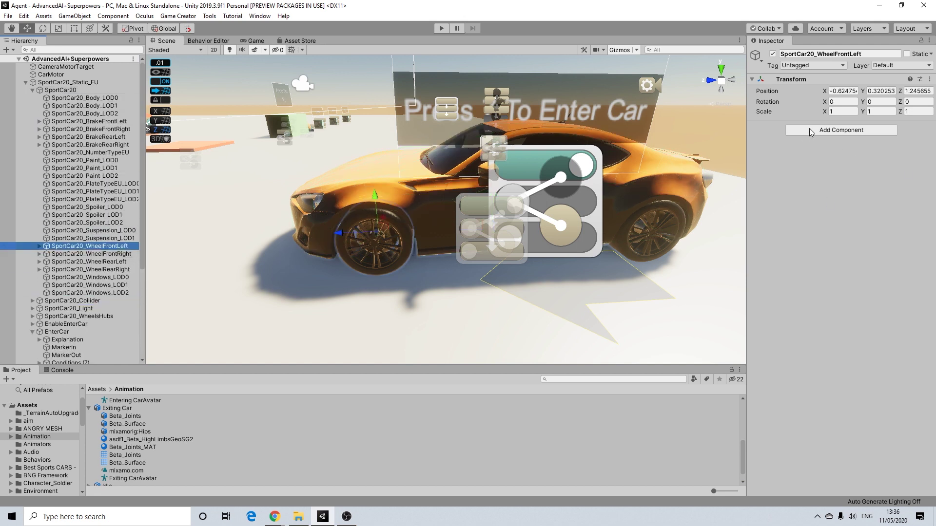
pyautogui.click(358, 252)
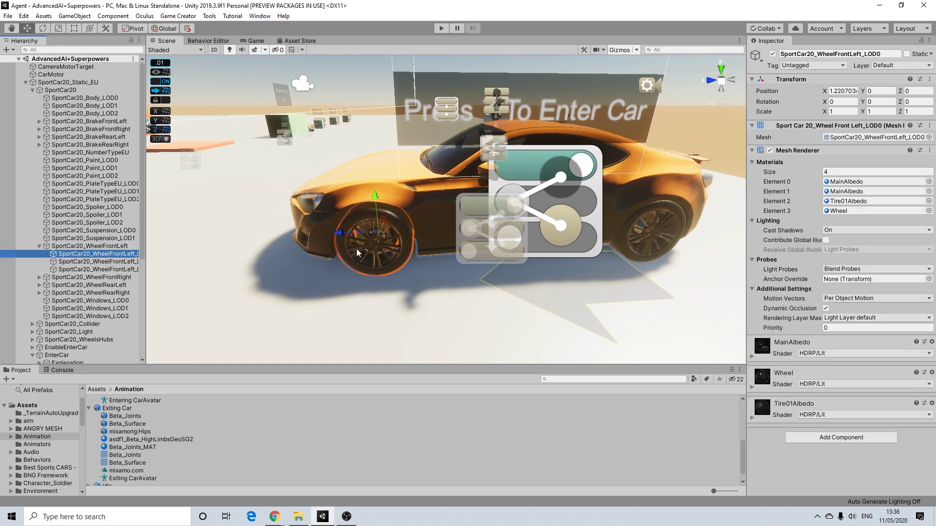
pyautogui.click(820, 434)
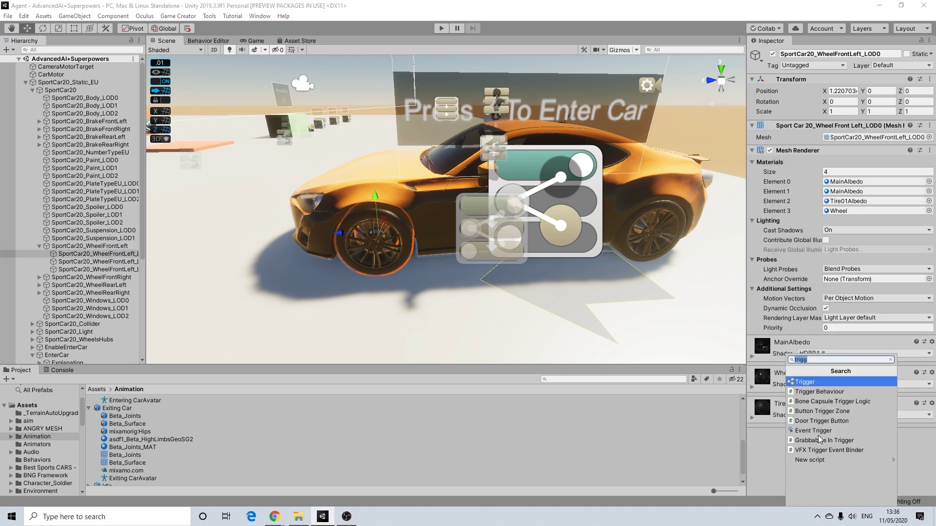
pyautogui.write('mesh')
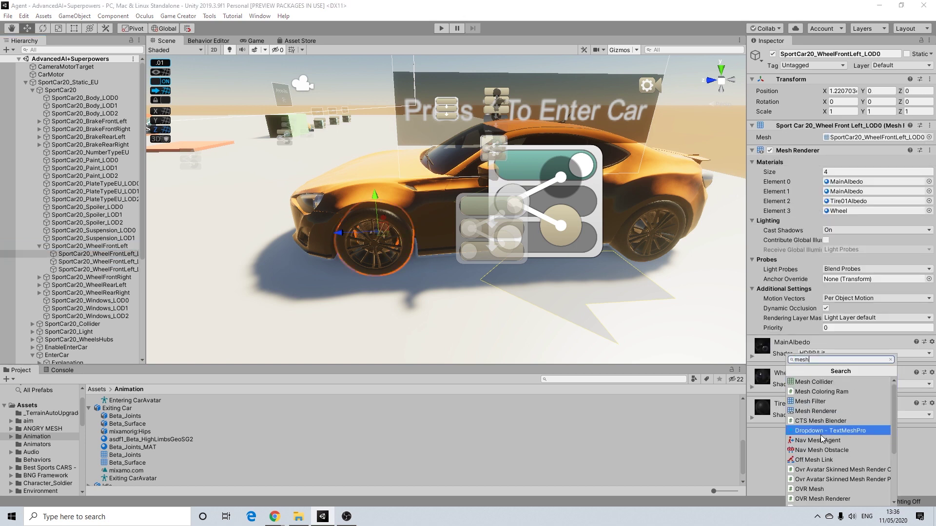
pyautogui.click(834, 382)
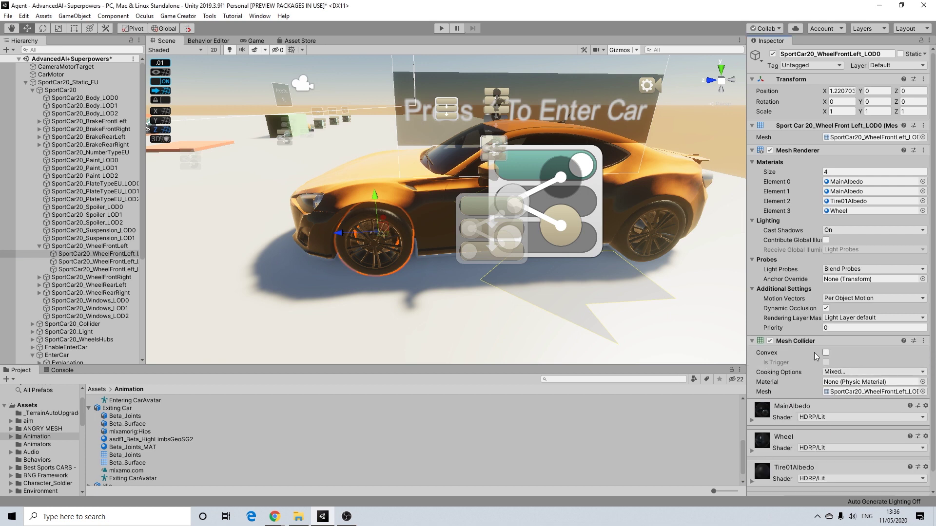
pyautogui.click(825, 353)
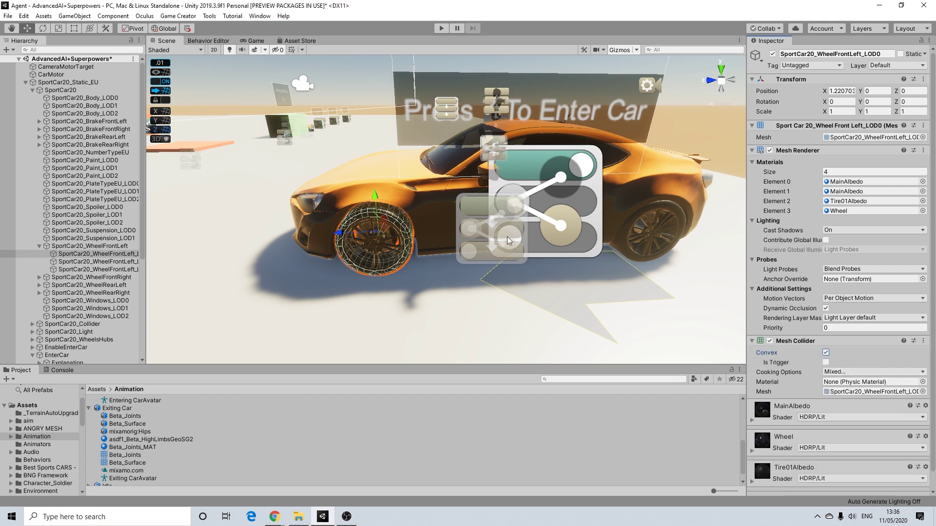
# - Add a Mesh Collider with Convex enabled to SportCar20_WheelFrontRight_LOD0 inside the SportCar20 object
pyautogui.moveTo(513, 238); pyautogui.dragTo(423, 248, button='middle')
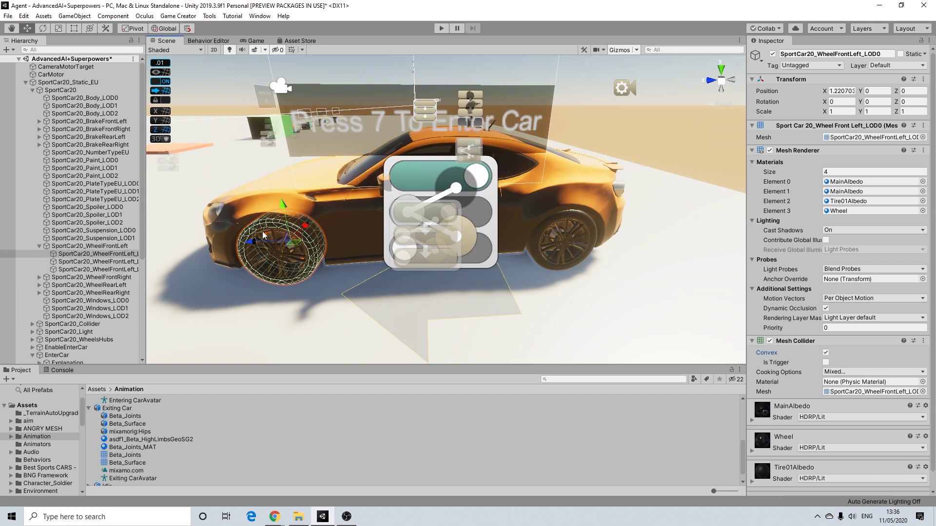
pyautogui.click(41, 278)
pyautogui.click(97, 285)
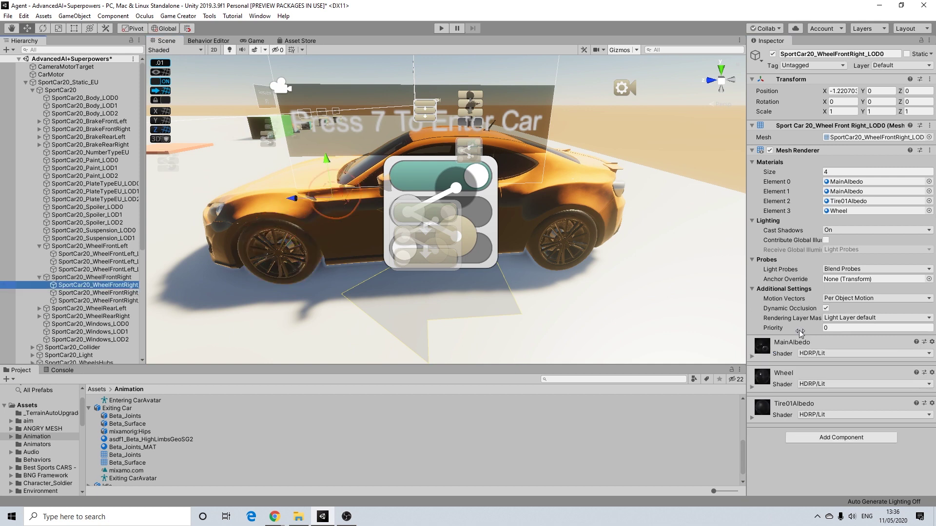
pyautogui.click(817, 438)
pyautogui.write('s')
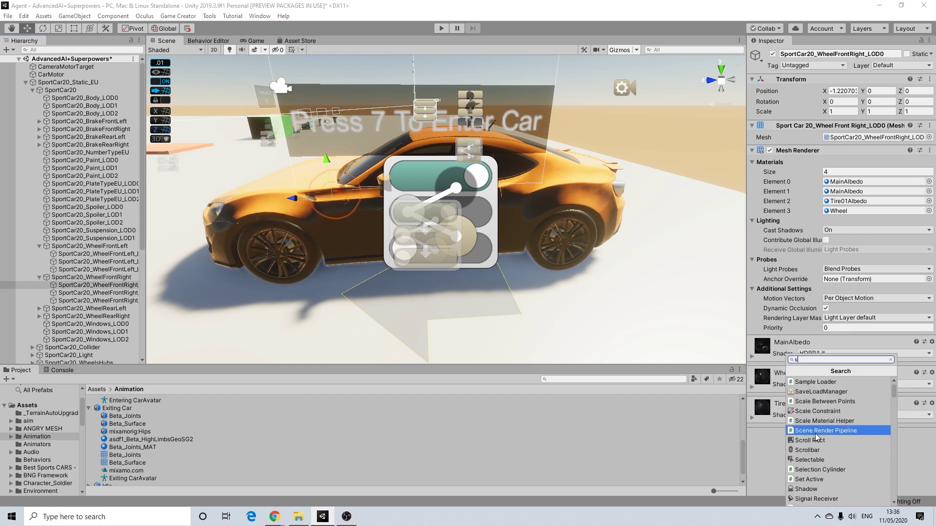
pyautogui.press('BackSpace')
pyautogui.write('mesh')
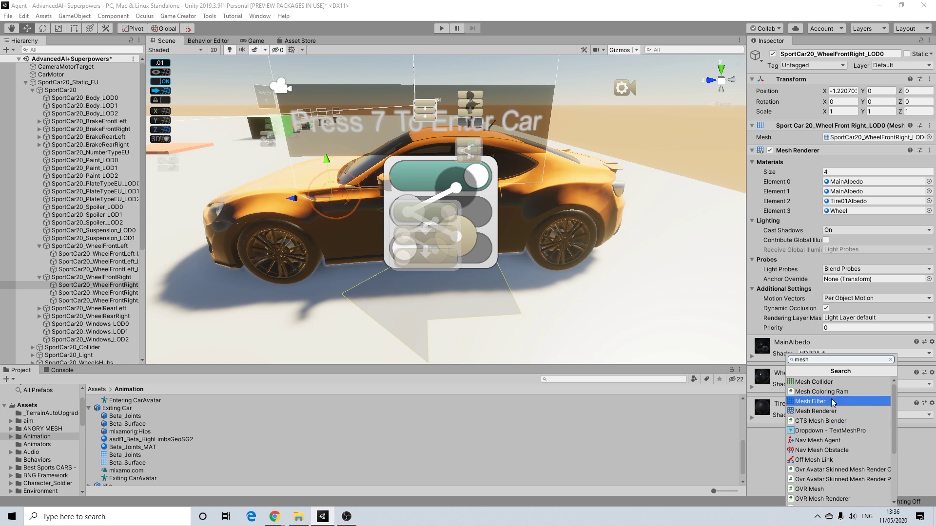
pyautogui.click(815, 382)
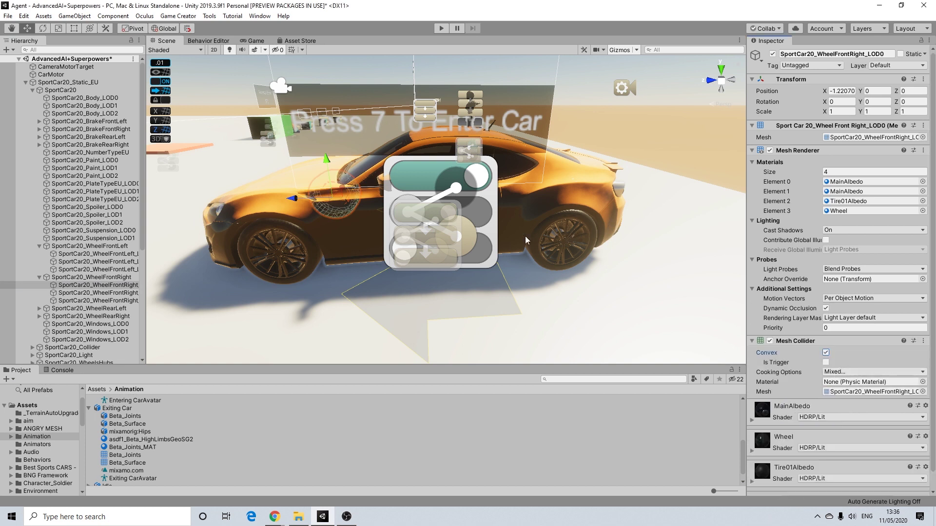
# - Collapse the two front wheel groups and select SportCar20_WheelRearLeft_LOD0 inside SportCar20_WheelRearLeft
pyautogui.click(39, 246)
pyautogui.click(47, 260)
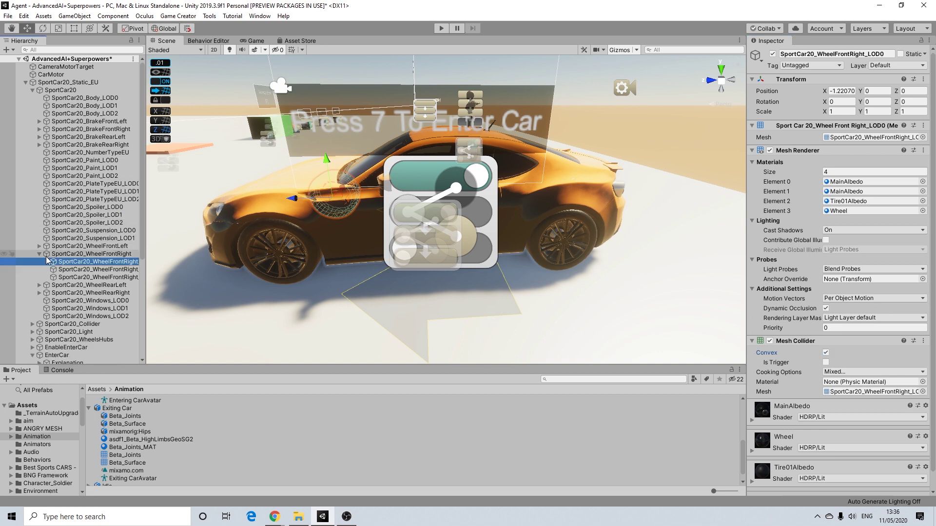
pyautogui.click(40, 254)
pyautogui.click(40, 262)
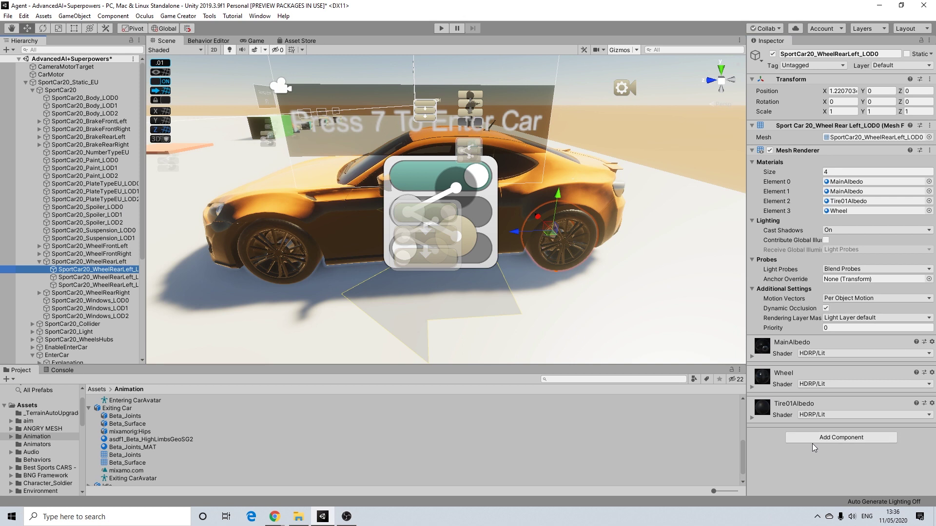
pyautogui.click(815, 441)
pyautogui.click(829, 384)
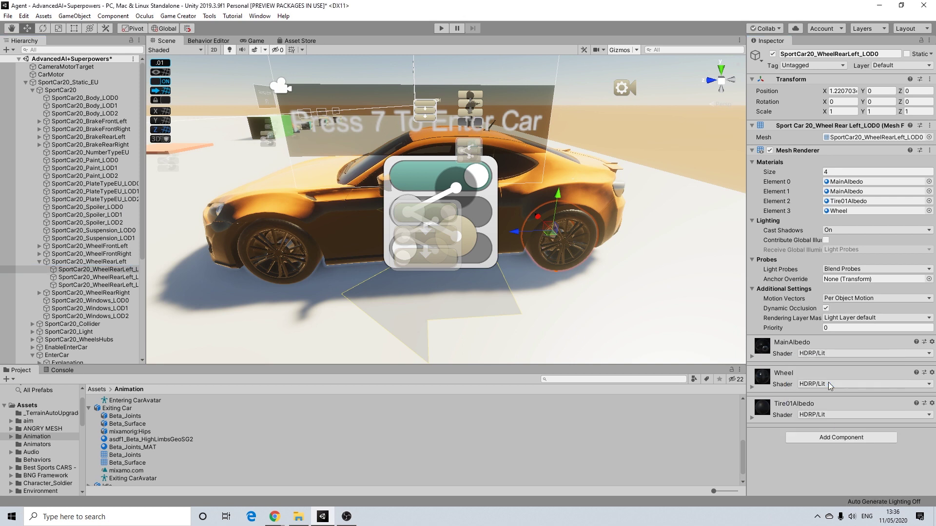
pyautogui.click(826, 438)
pyautogui.click(764, 426)
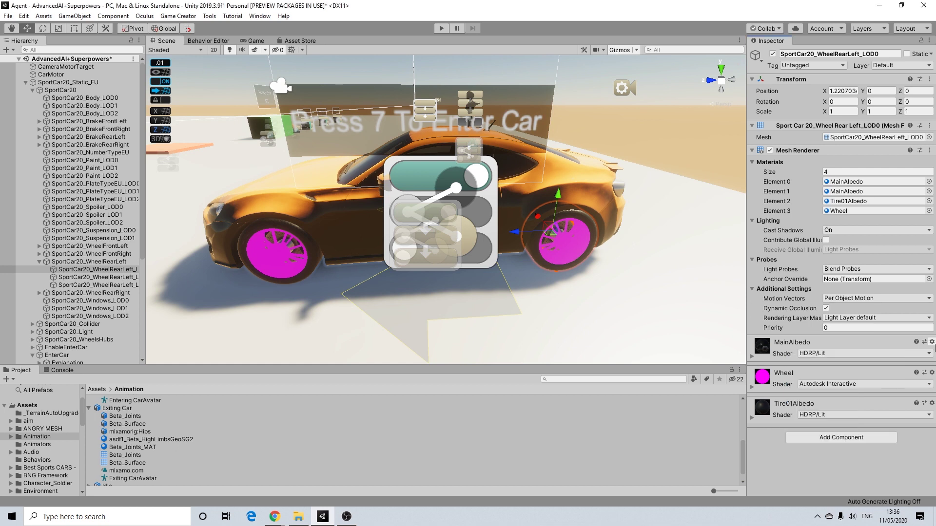
pyautogui.hotkey('ctrl', 'z')
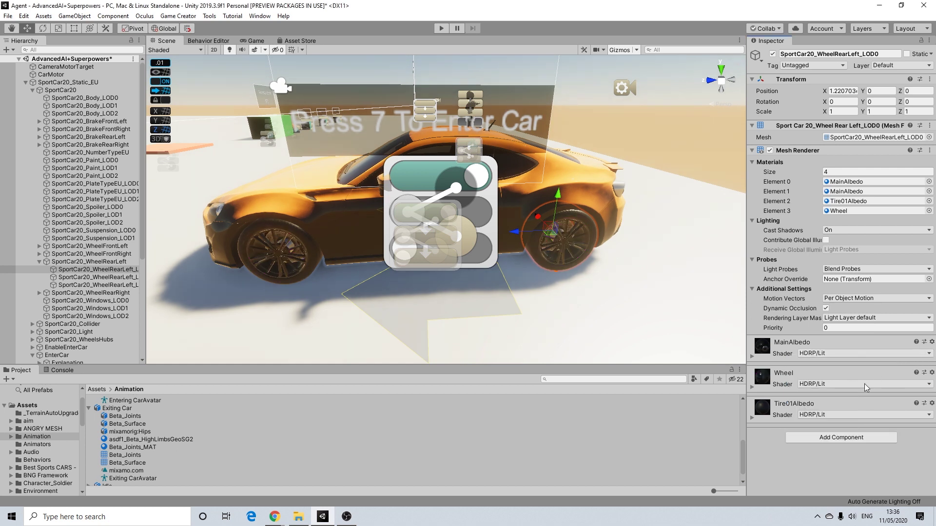
# - Add a Mesh Collider with Convex enabled to SportCar20_WheelRearLeft_LOD0
pyautogui.click(815, 437)
pyautogui.click(829, 384)
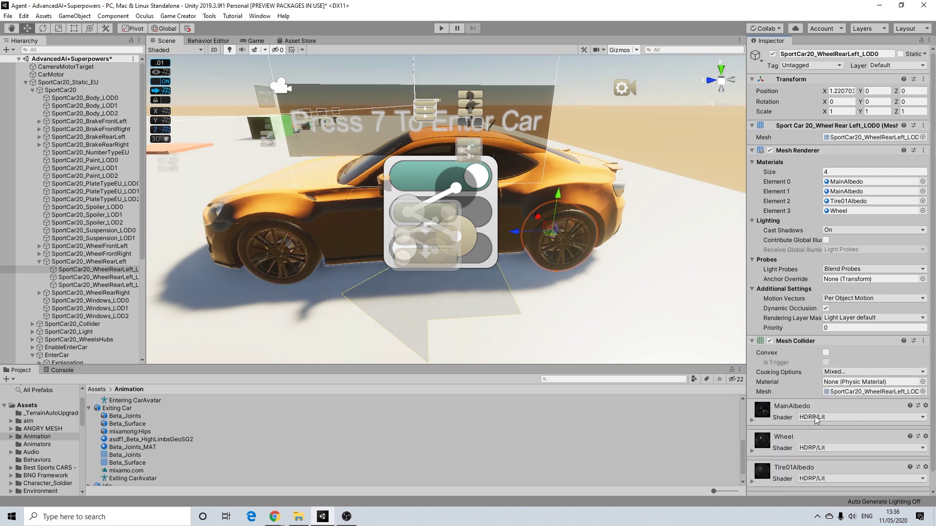
pyautogui.click(826, 353)
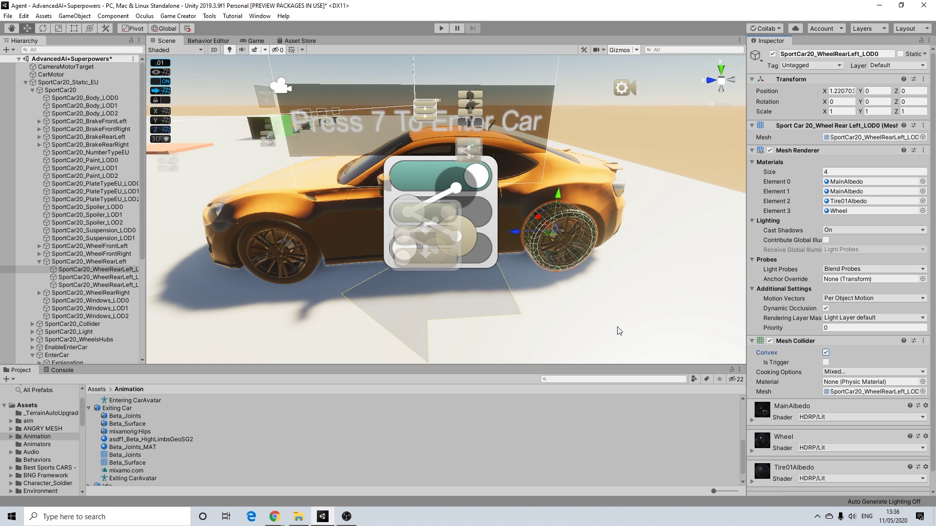
# - Add a Mesh Collider with Convex enabled to SportCar20_WheelRearRight_LOD0, and collapse the SportCar20 hierarchy
pyautogui.click(38, 262)
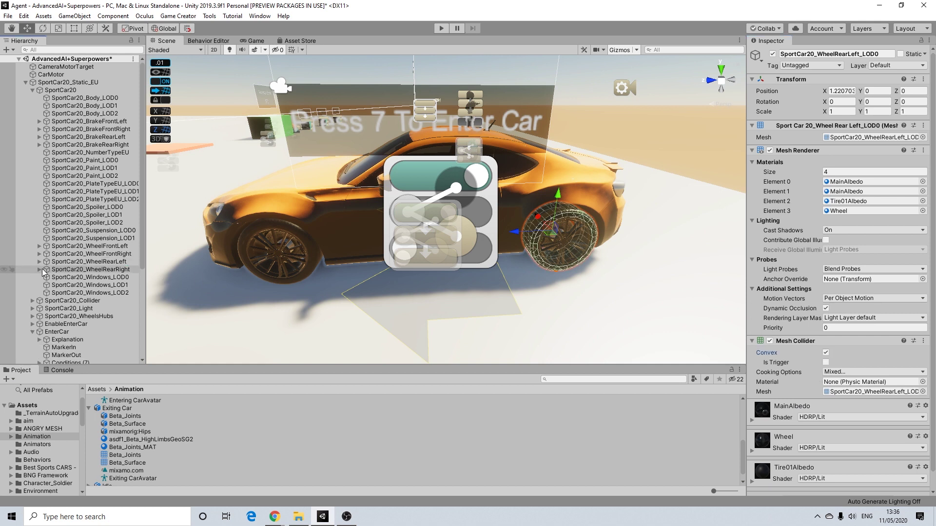
pyautogui.click(39, 270)
pyautogui.click(91, 271)
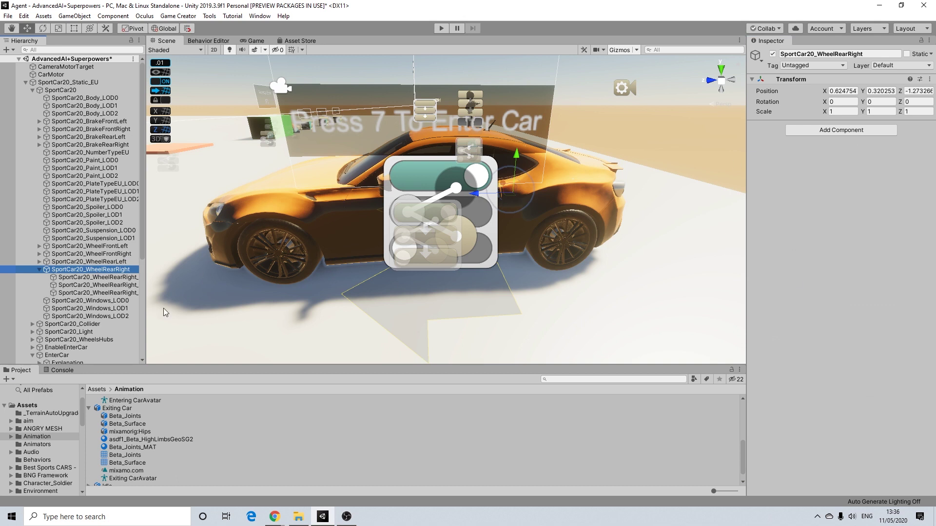
pyautogui.click(98, 277)
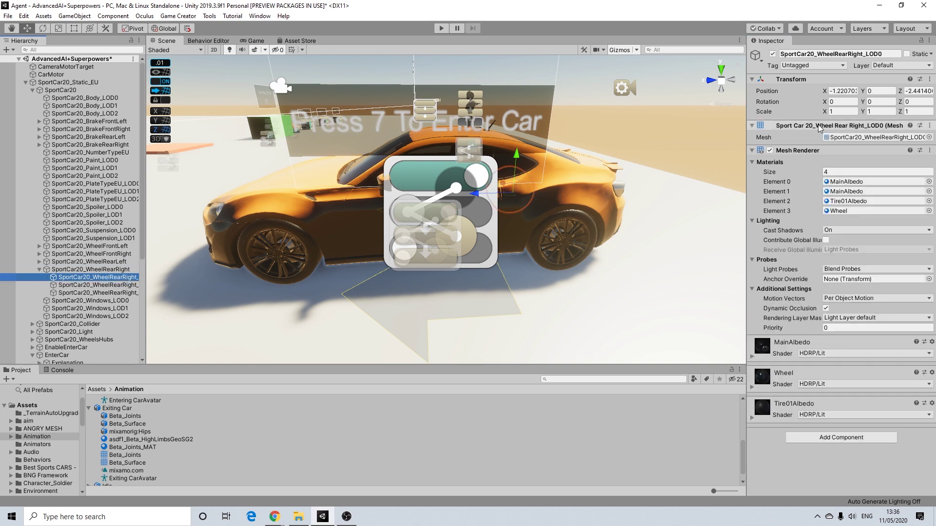
pyautogui.click(809, 436)
pyautogui.click(812, 382)
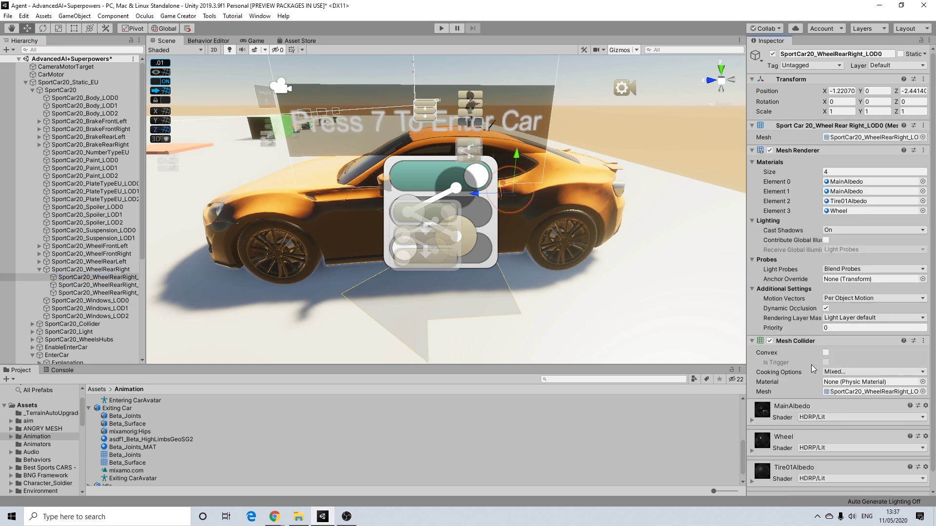
pyautogui.click(40, 270)
pyautogui.click(33, 90)
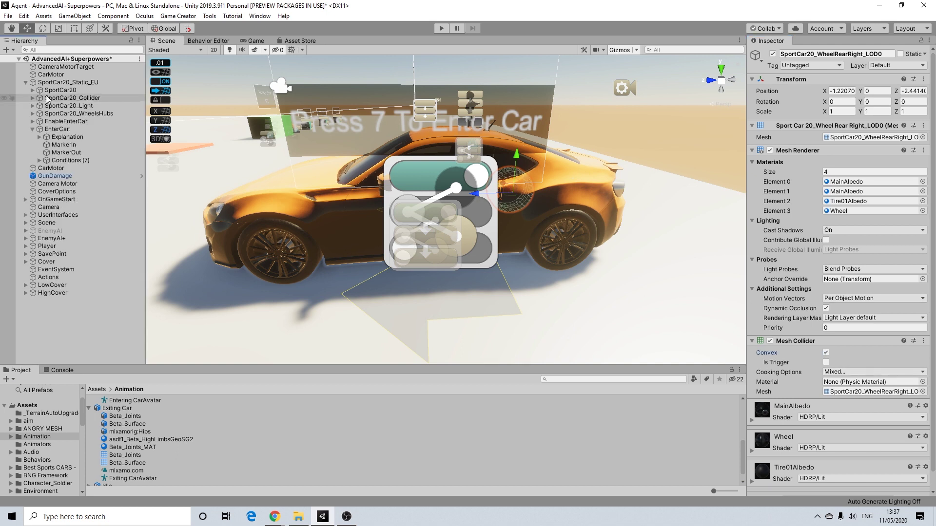
# - In the first Actions object under Conditions (7), duplicate the Set active object Explanation action and target the copy at EnterCar
pyautogui.keyDown('alt'); pyautogui.moveTo(456, 222); pyautogui.dragTo(338, 189); pyautogui.keyUp('alt')
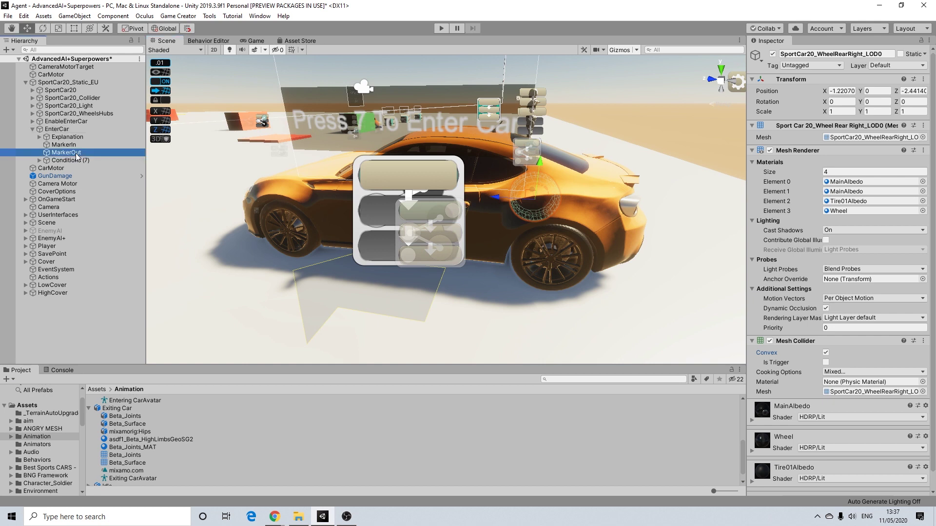
pyautogui.click(64, 144)
pyautogui.click(57, 128)
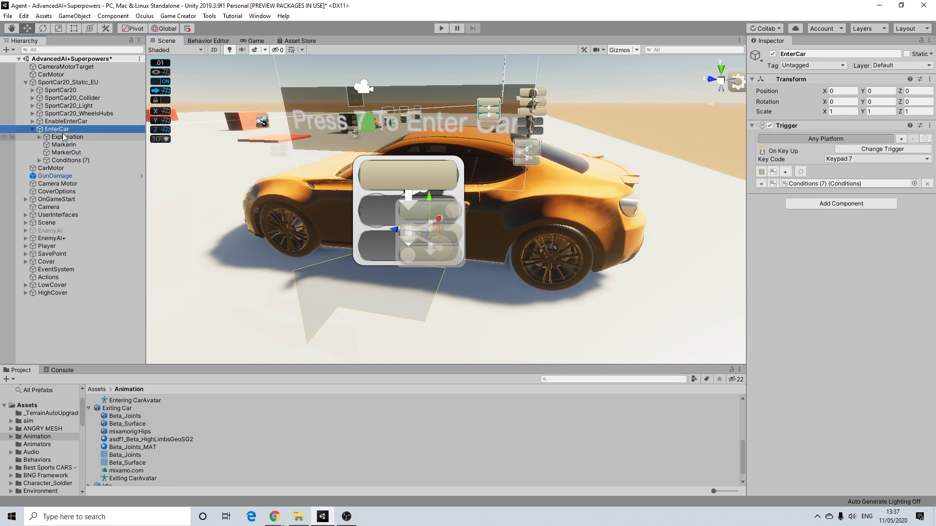
pyautogui.click(65, 161)
pyautogui.click(39, 161)
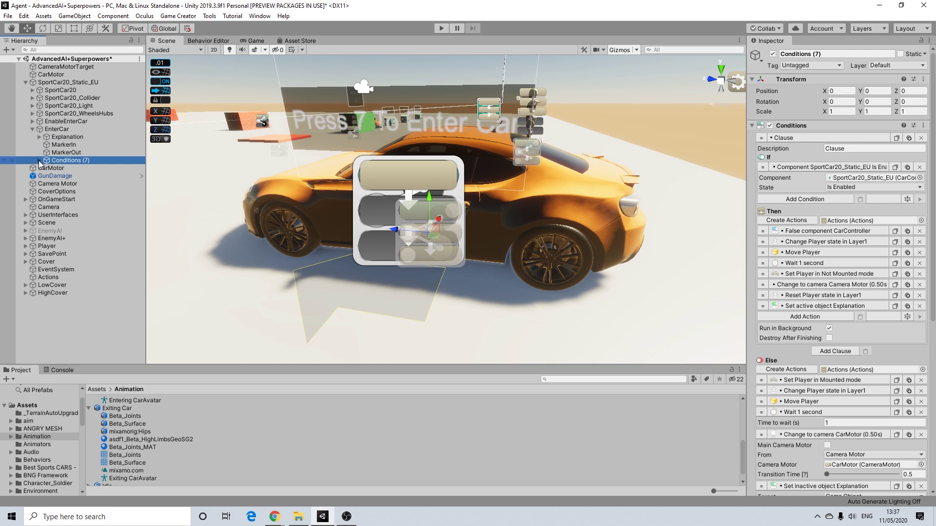
pyautogui.click(64, 170)
pyautogui.click(64, 174)
pyautogui.click(66, 169)
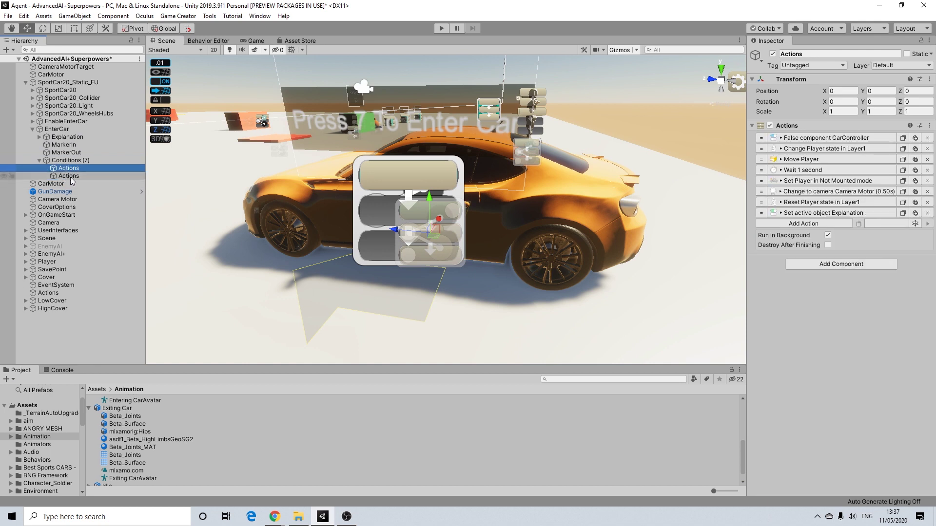
pyautogui.click(786, 213)
pyautogui.click(917, 214)
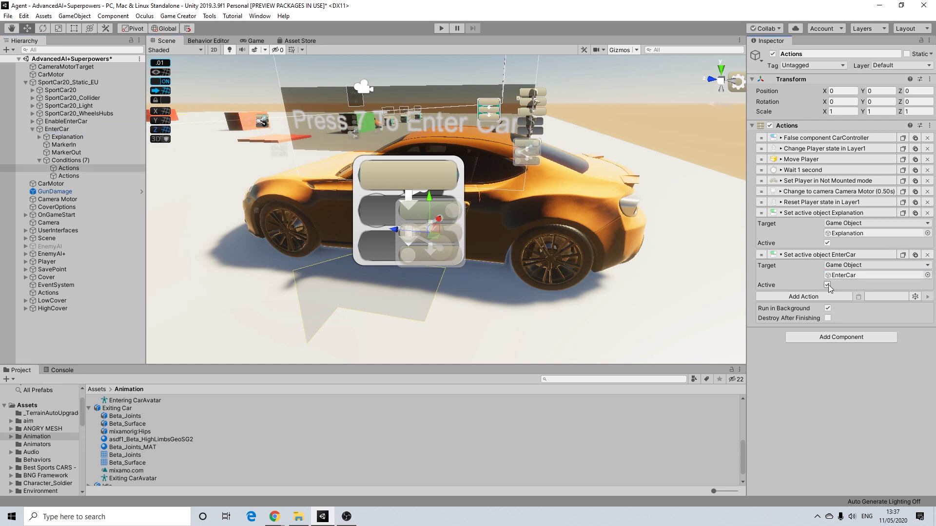
# - Deactivate the EnterCar object and enable Is Trigger on the Box Collider of EnableEnterCar
pyautogui.click(63, 129)
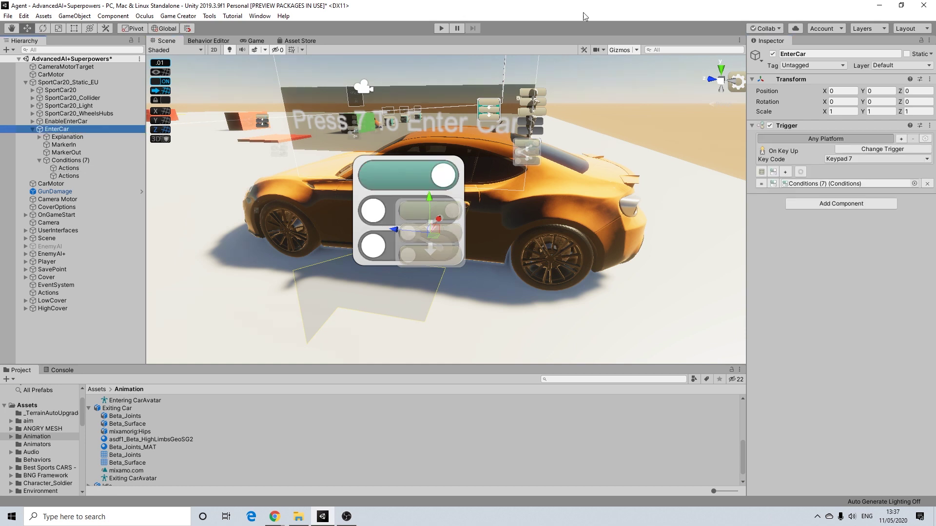
pyautogui.click(772, 54)
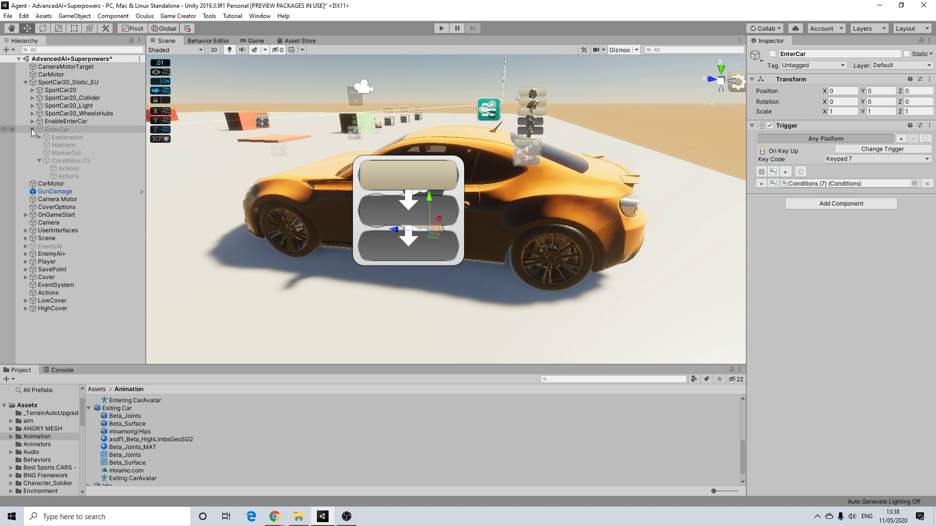
pyautogui.click(58, 121)
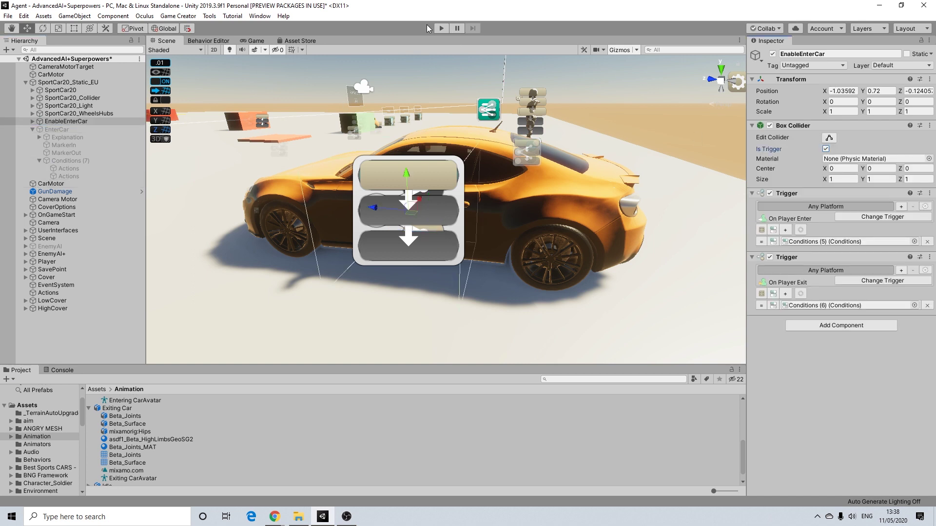
# - Run the game, walk the player up to the sports car's door, and make the player enter the car
pyautogui.click(443, 29)
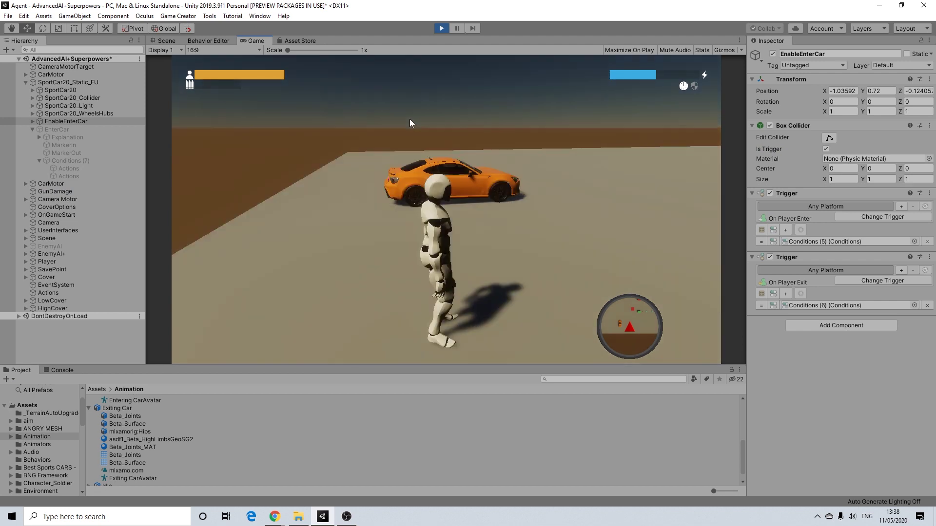
pyautogui.press('w')
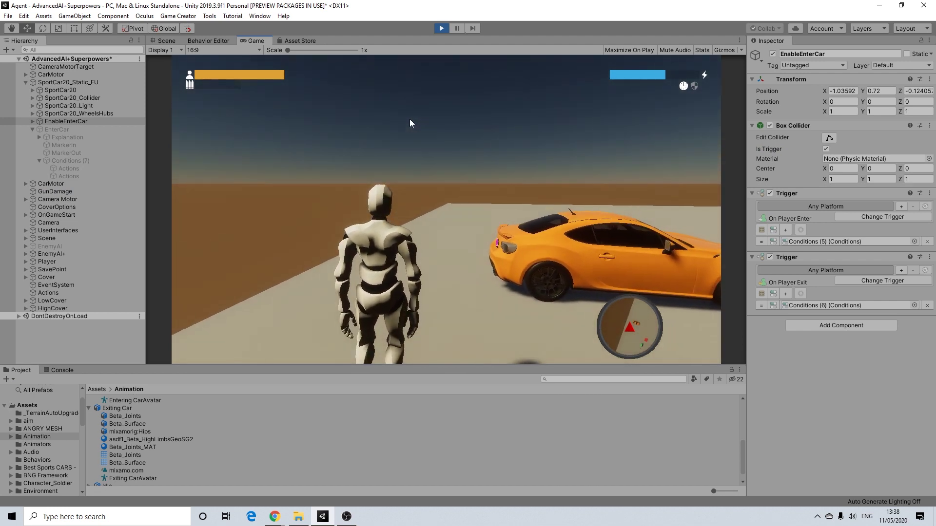
pyautogui.press('w')
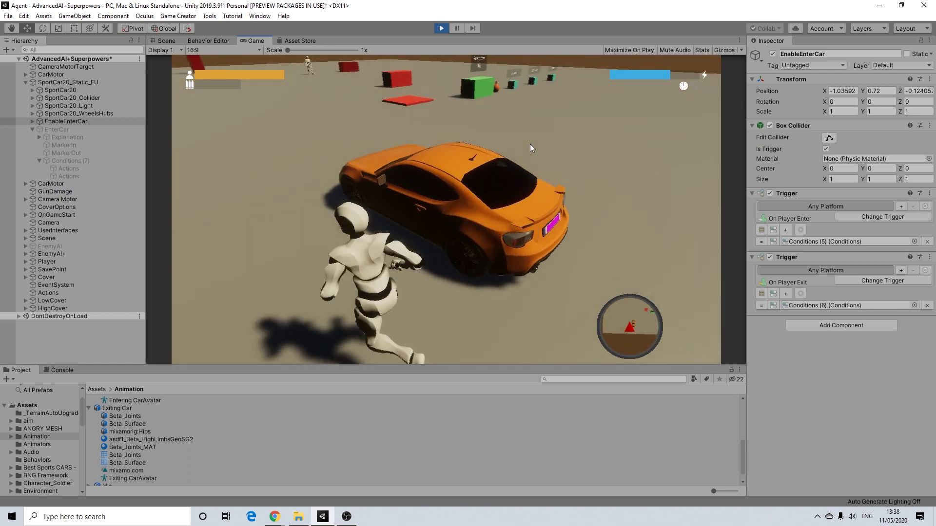
pyautogui.press('w')
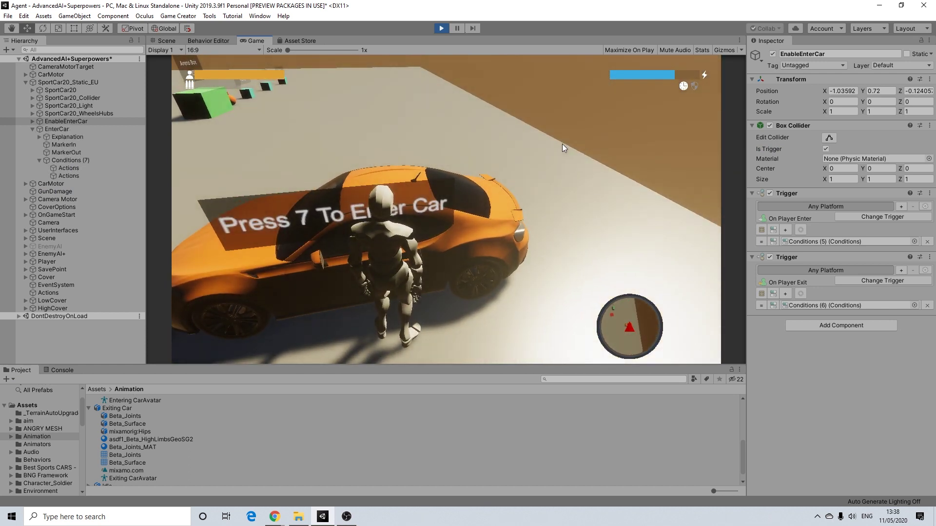
pyautogui.press('7')
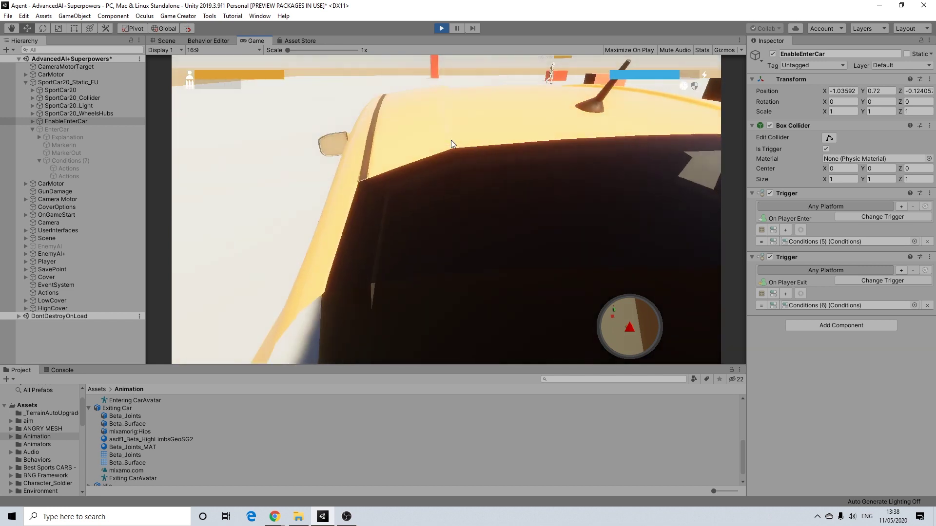
# - Test driving the sports car forward and in reverse, get the player out, and walk away from the car
pyautogui.press('w')
pyautogui.press('w')
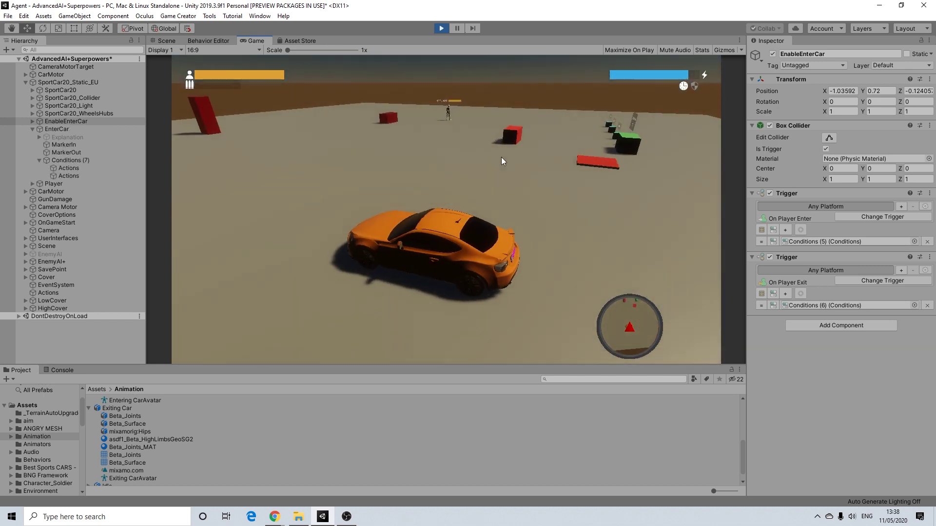
pyautogui.press('s')
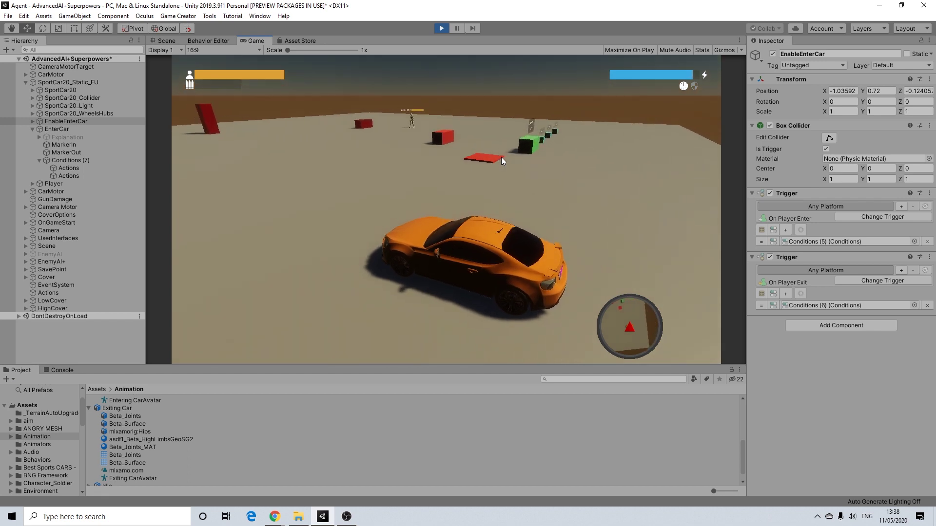
pyautogui.press('e')
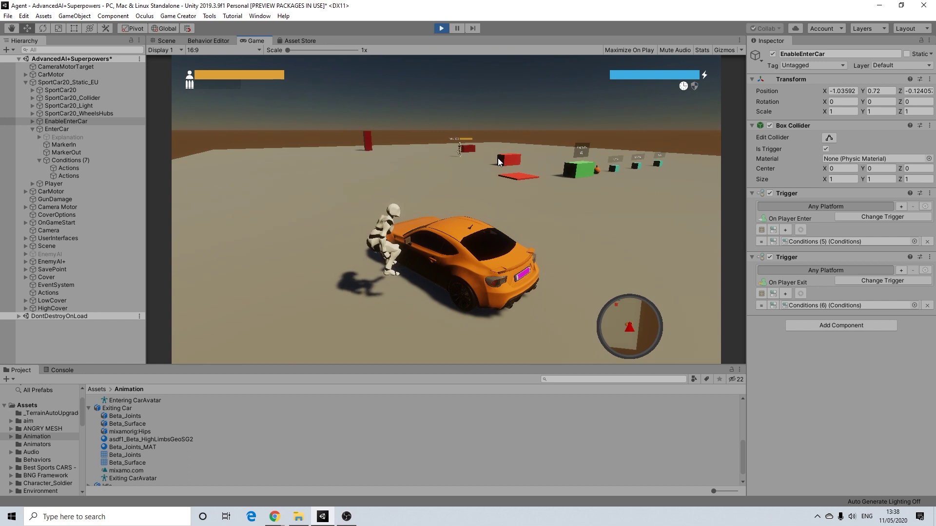
pyautogui.press('s')
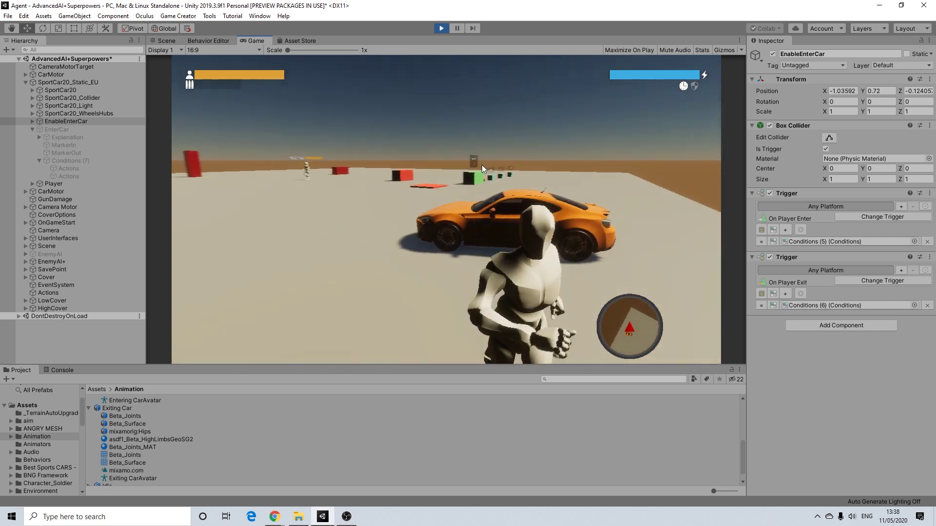
pyautogui.press('d')
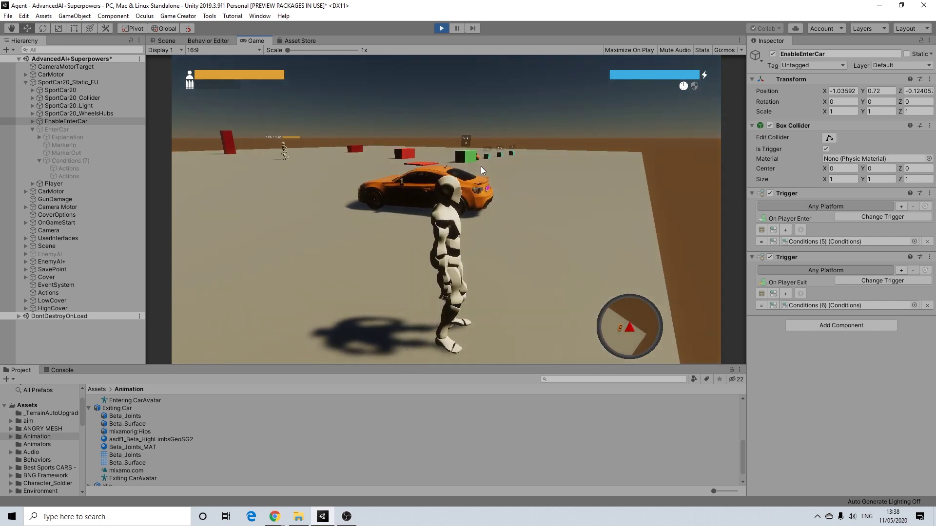
# - Walk the player back to the sports car's door and make the player enter the car again
pyautogui.press('w')
pyautogui.press('a')
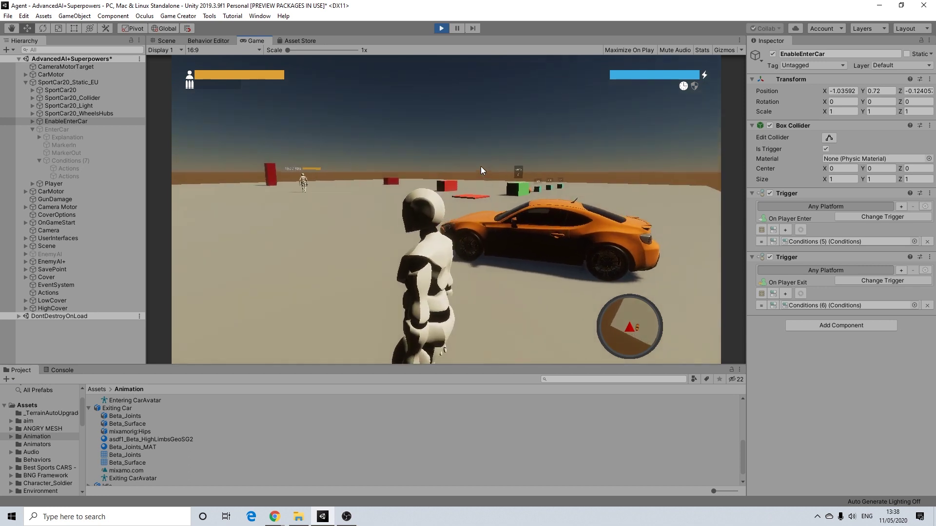
pyautogui.press('w')
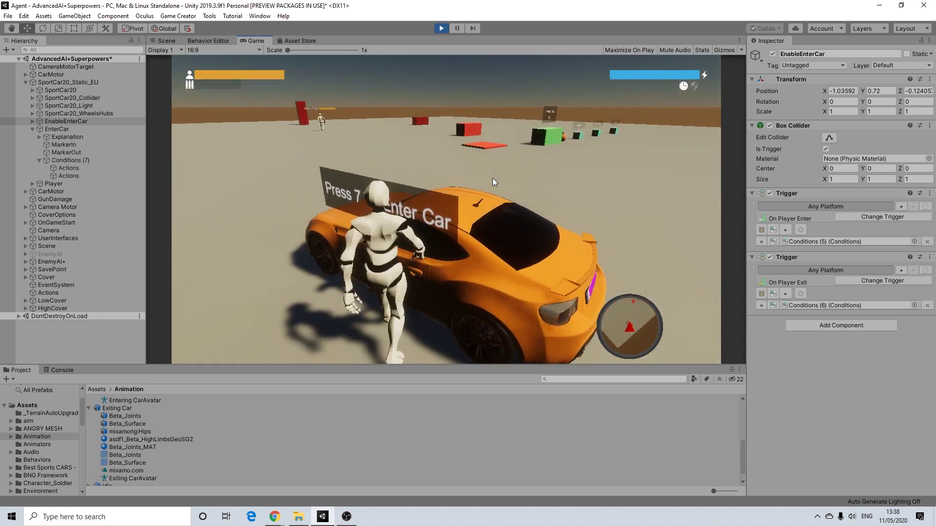
pyautogui.press('7')
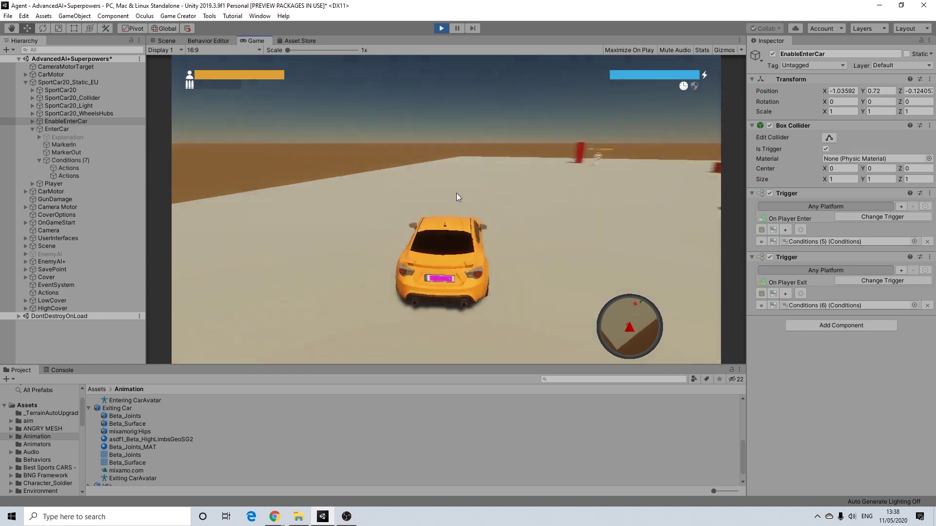
# - Test driving the sports car forward, in reverse and through turns toward the red blocks, and get the player out
pyautogui.press('w')
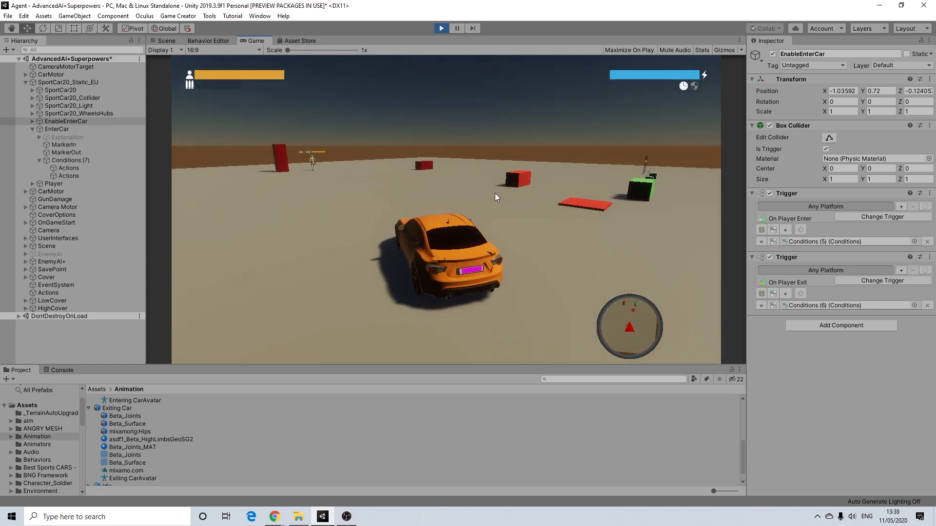
pyautogui.press('s')
pyautogui.press('d')
pyautogui.press('w')
pyautogui.press('d')
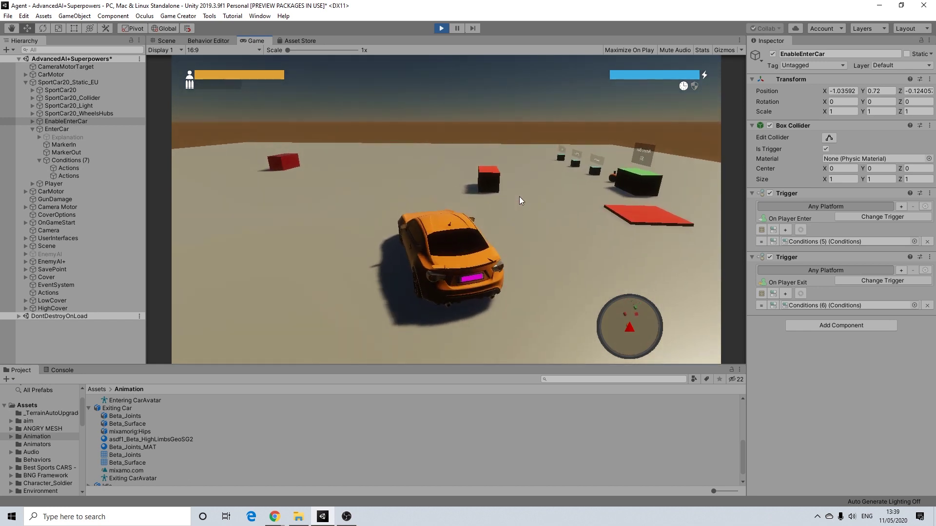
pyautogui.press('e')
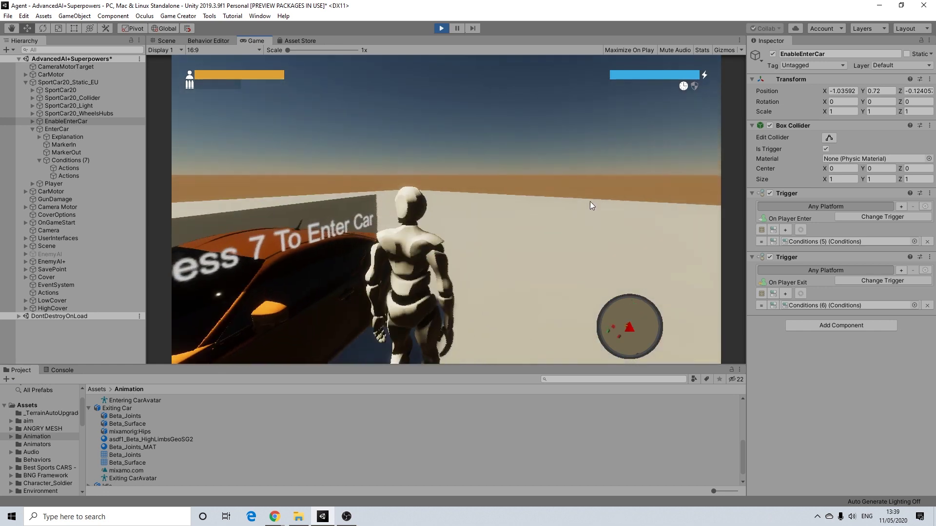
# - Run the player away from the parked car and around its rear, return to the door, and re-enter the car
pyautogui.press('w')
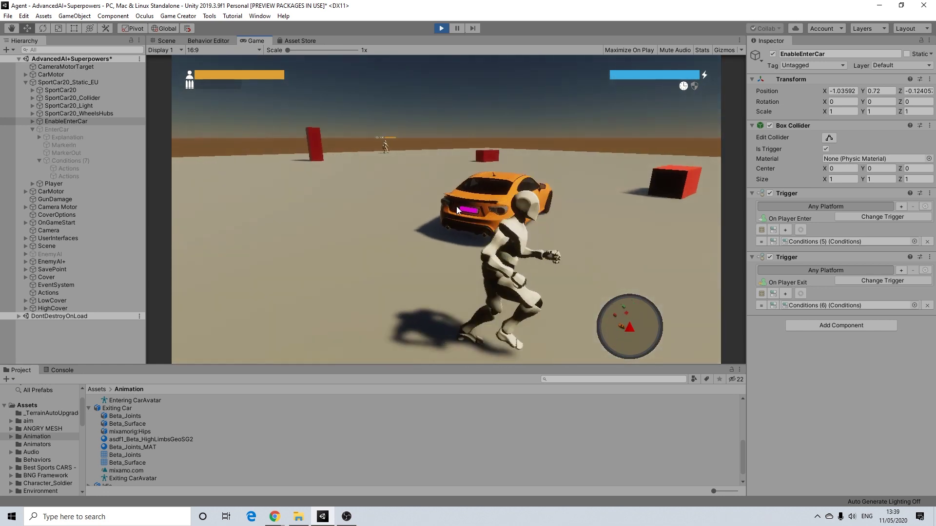
pyautogui.press('w')
pyautogui.press('a')
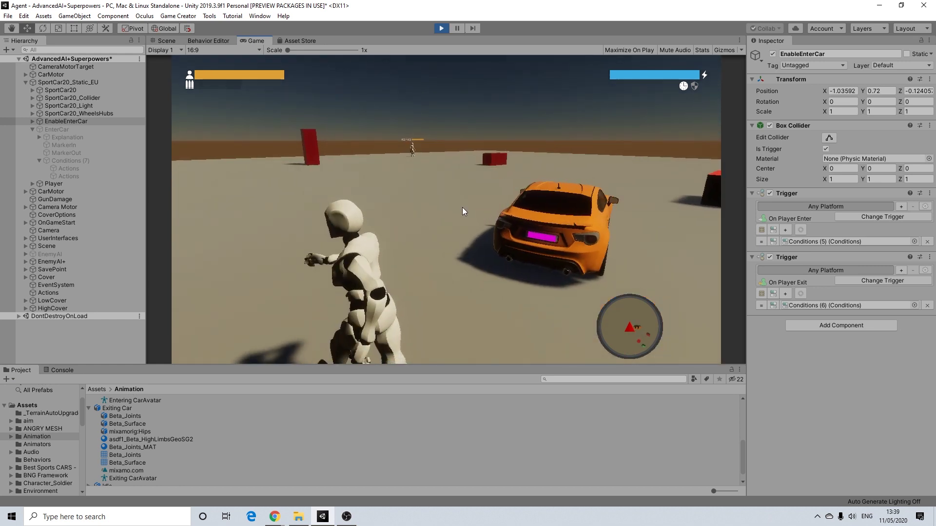
pyautogui.press('w')
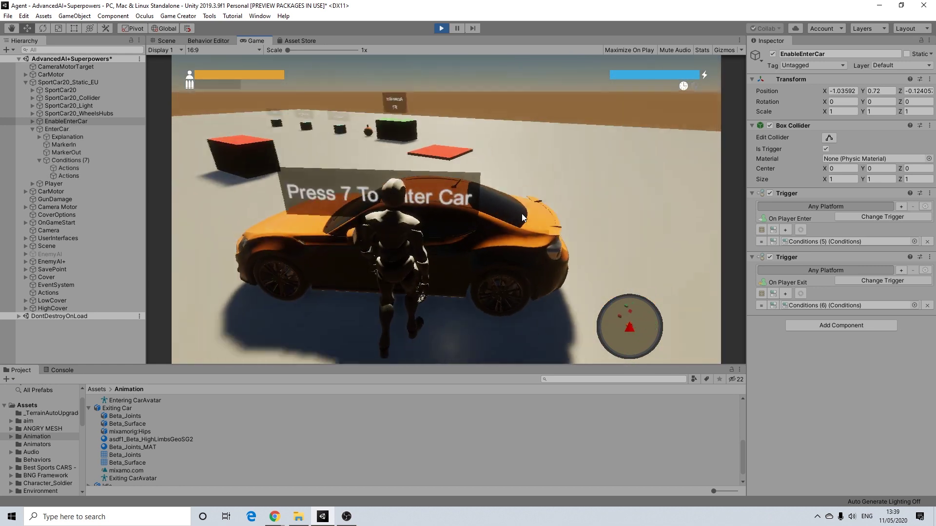
pyautogui.press('7')
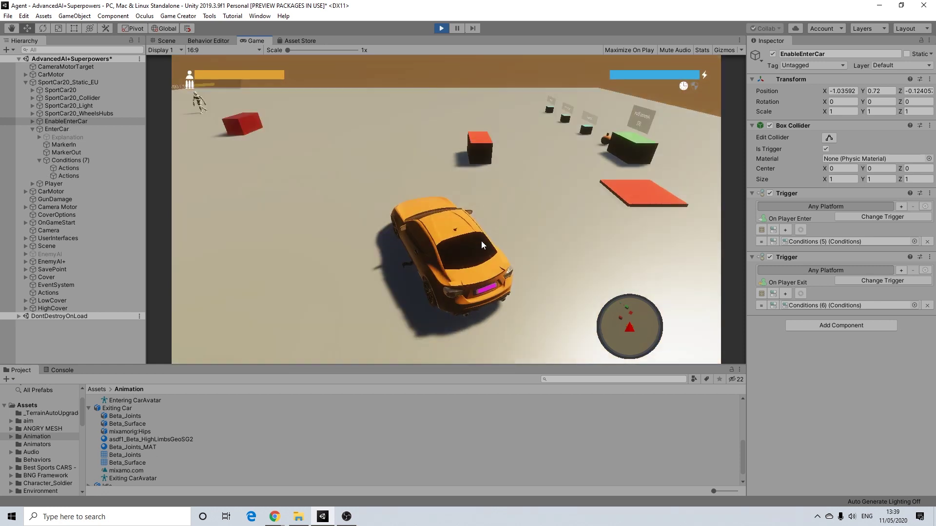
# - Drive the sports car forward past the red block and across the open ground
pyautogui.press('w')
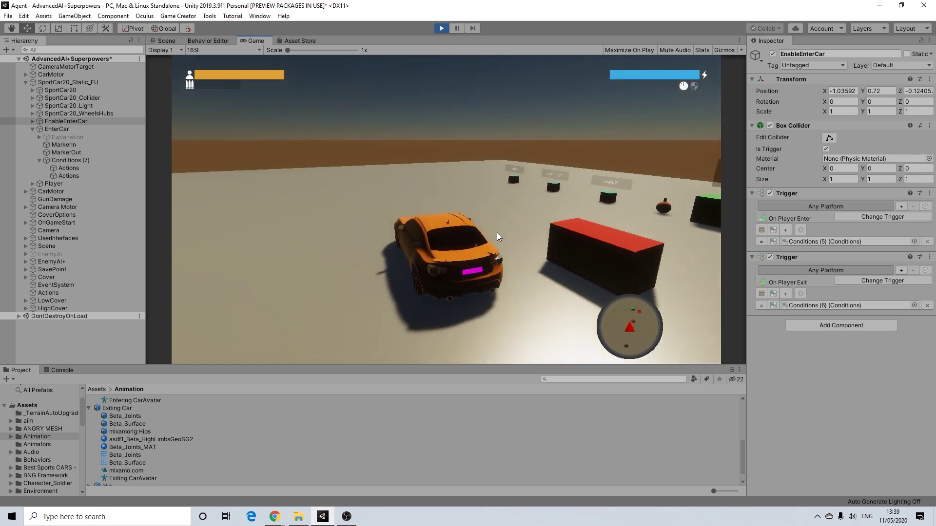
pyautogui.press('w')
pyautogui.press('w')
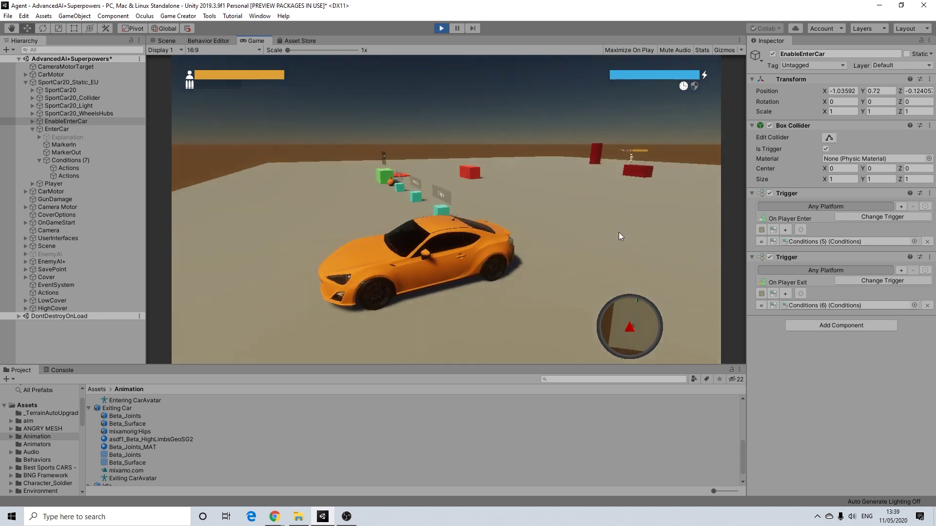